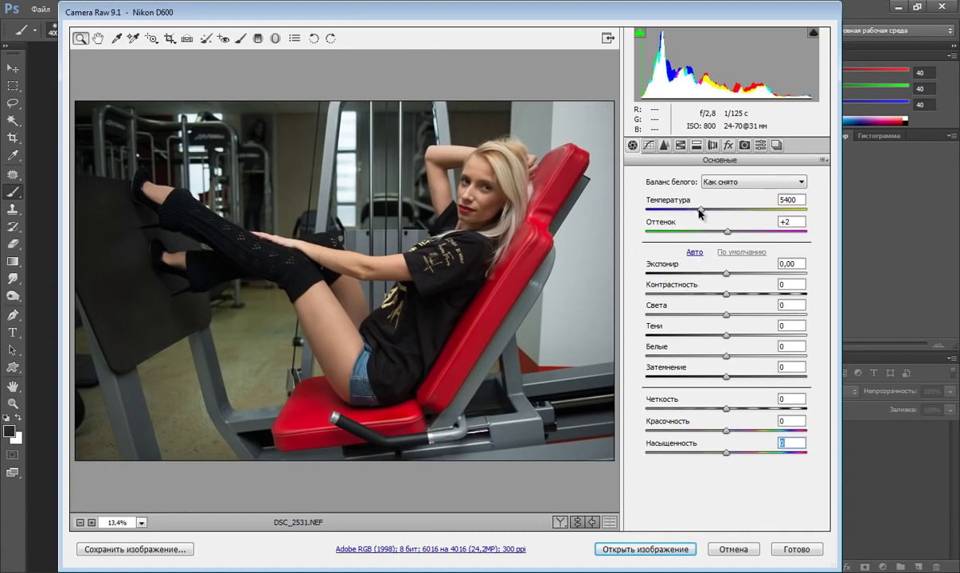
Step: Set Camera Raw Temperature to 4850, Tint +20, Exposure +0.50 and Highlights -100
left_click_drag(701, 211, 693, 210)
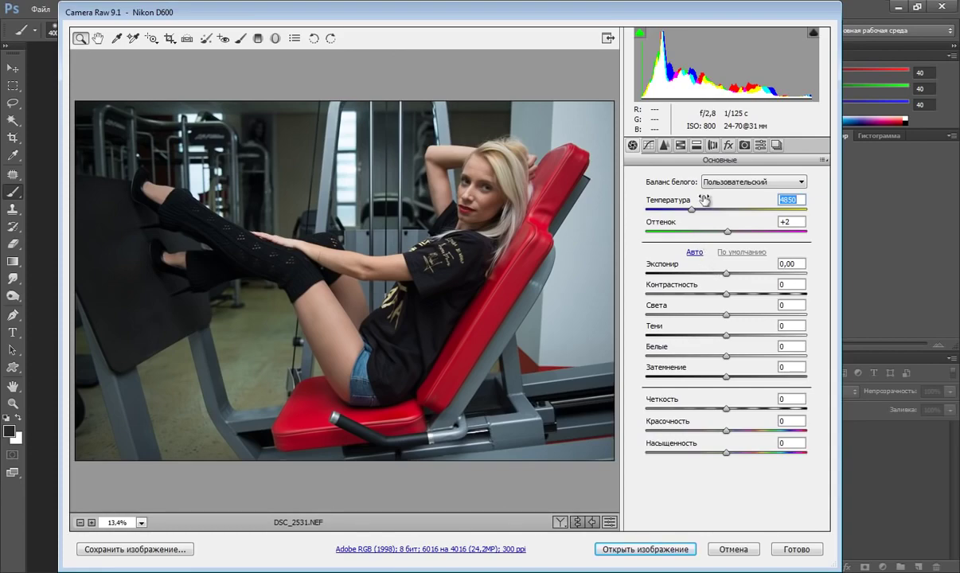
left_click_drag(729, 235, 736, 234)
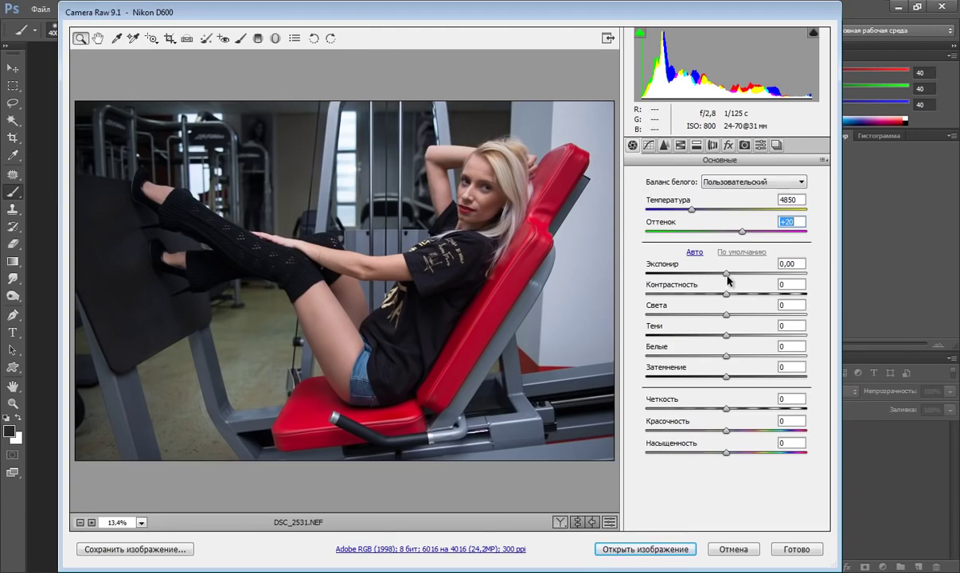
left_click_drag(726, 274, 732, 277)
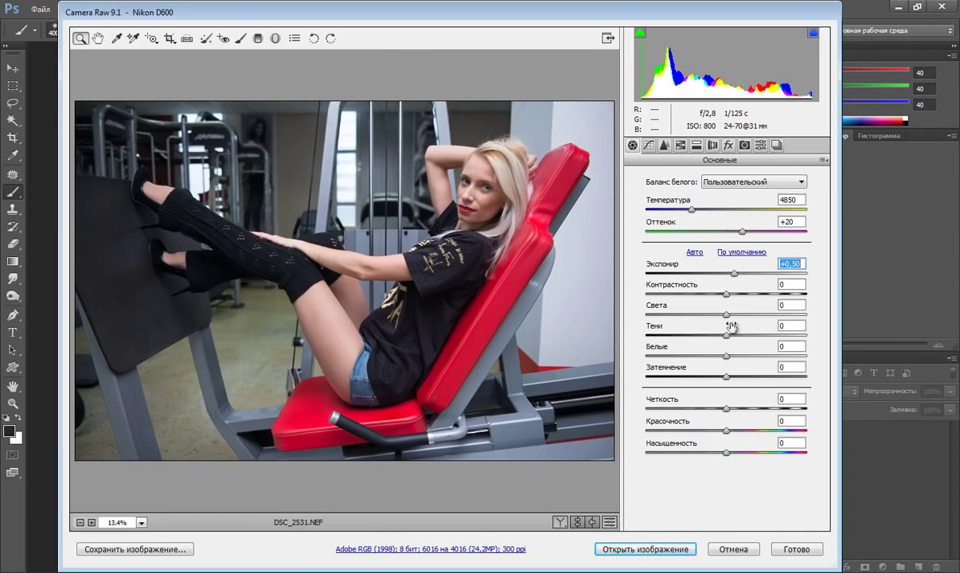
left_click_drag(726, 316, 643, 317)
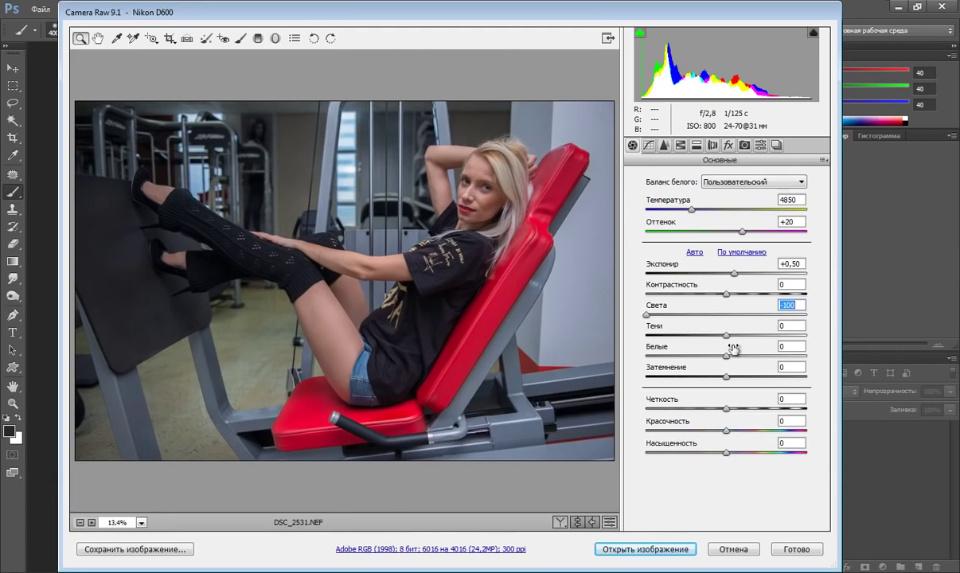
Step: Lift Shadows to +100, lower Whites to -55 and raise Blacks to +7
left_click_drag(726, 336, 804, 335)
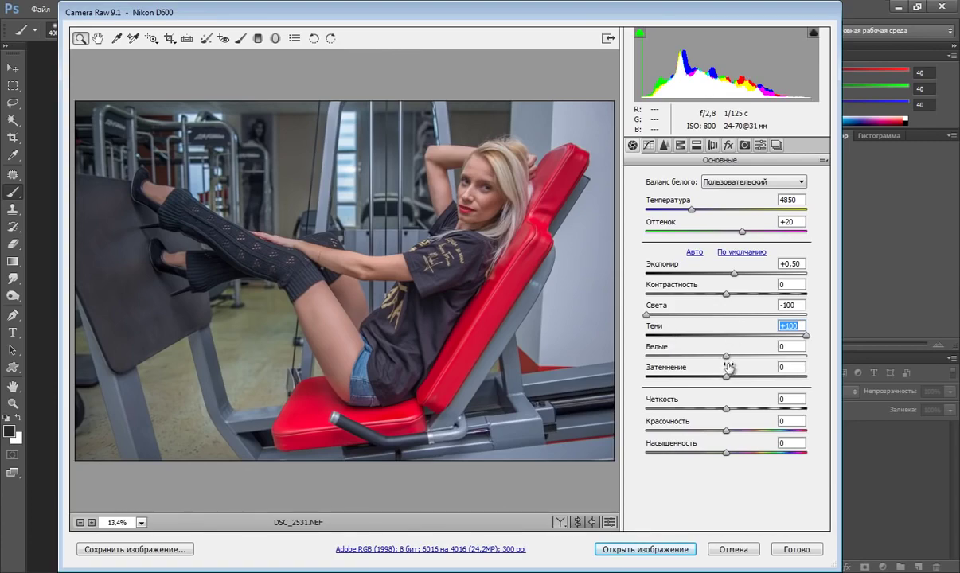
left_click_drag(727, 357, 688, 362)
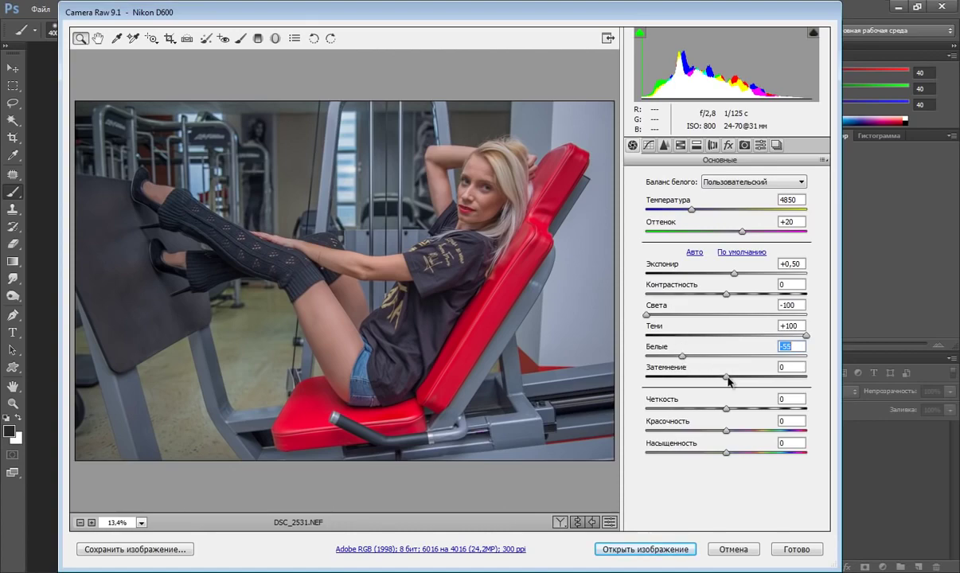
left_click_drag(727, 378, 731, 379)
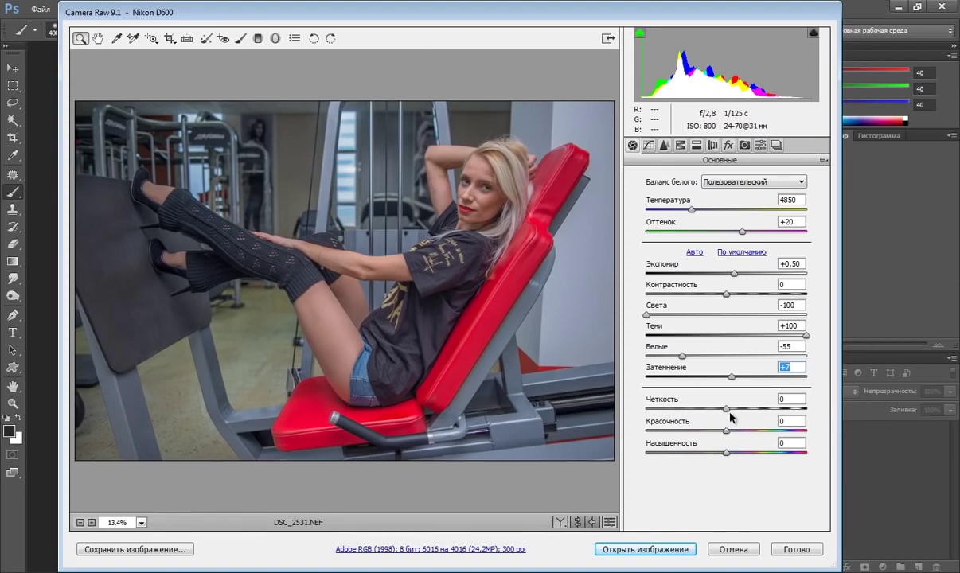
Step: Set Clarity +73, Vibrance +49, Saturation -15 and open DSC_2531.NEF as a Photoshop document
left_click(727, 409)
left_click_drag(729, 411, 759, 411)
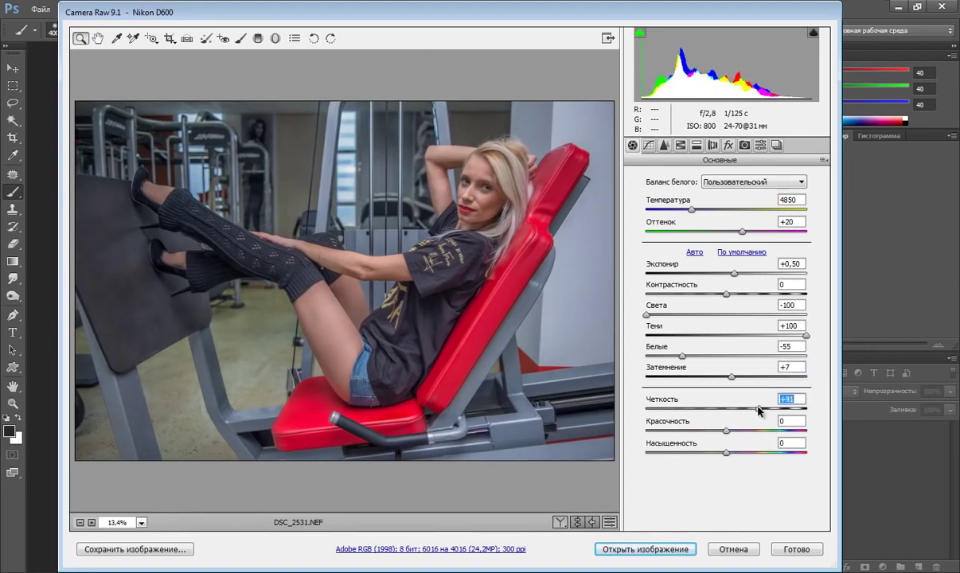
left_click_drag(764, 410, 786, 408)
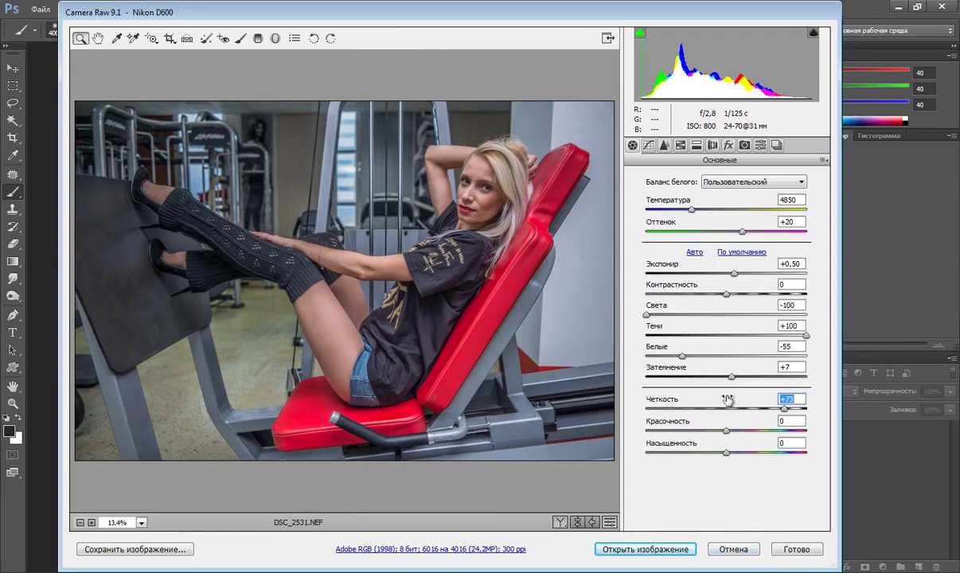
left_click(727, 431)
left_click_drag(727, 431, 772, 440)
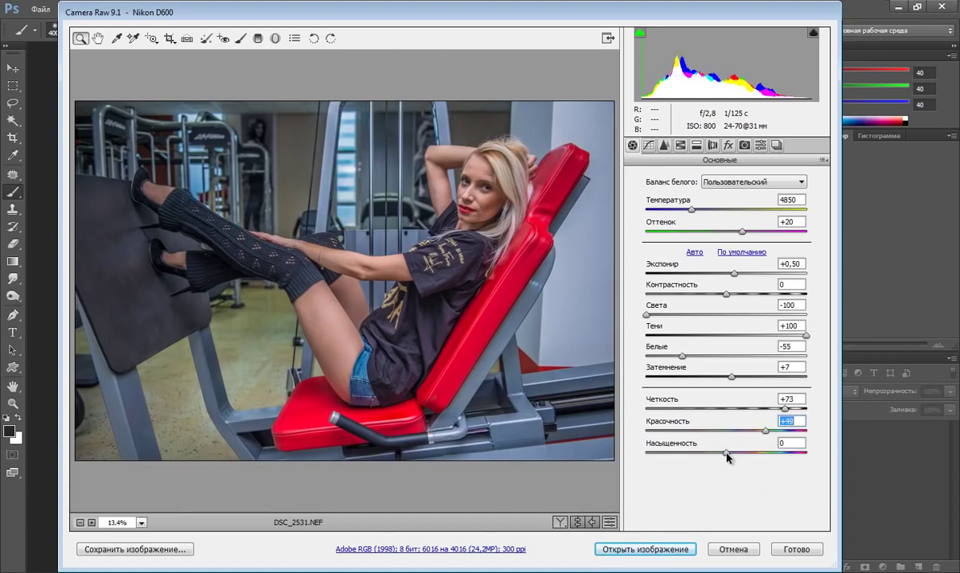
left_click_drag(728, 456, 716, 456)
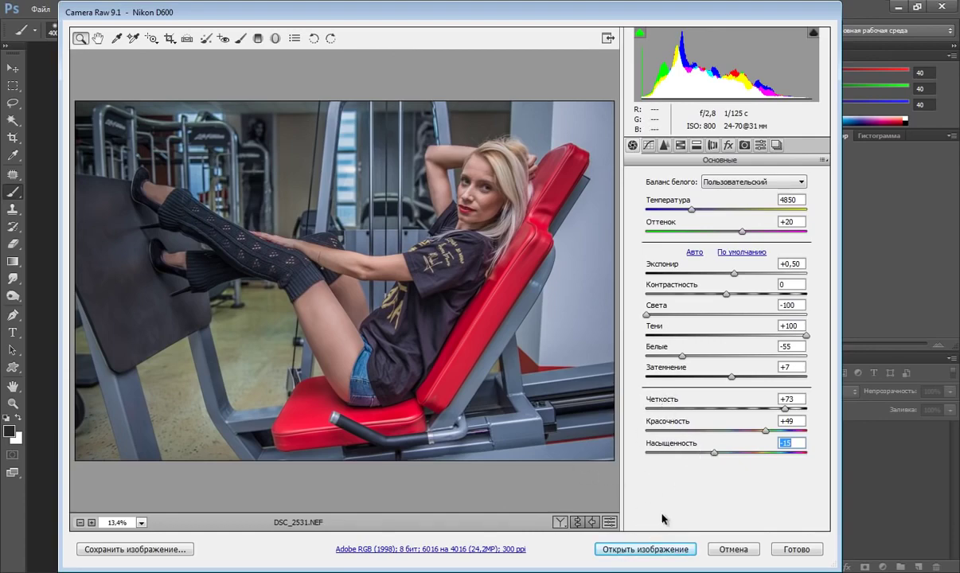
left_click(641, 549)
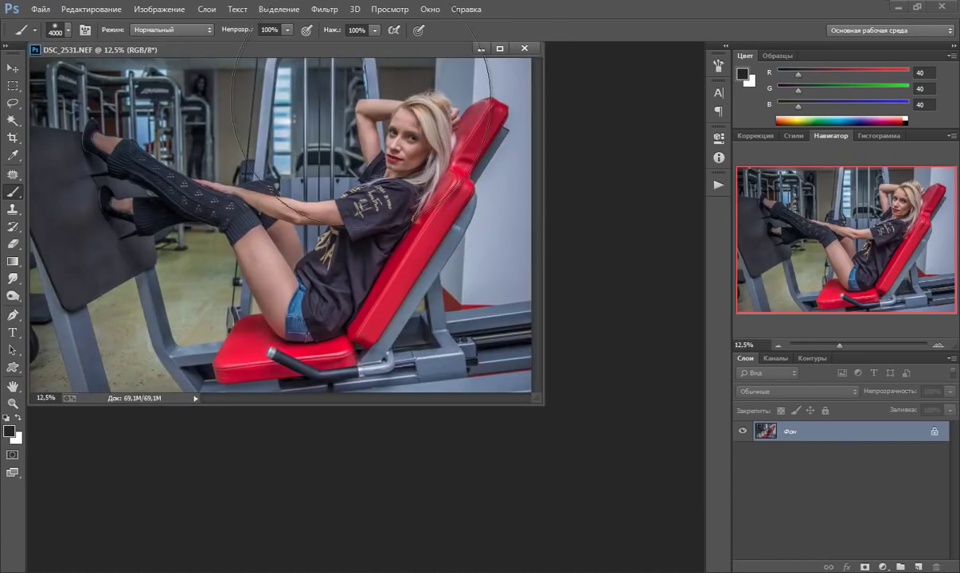
Step: Dock the photo as a tab, zoom to 50% on the face, and add empty layer Слой 1
left_click_drag(265, 53, 271, 50)
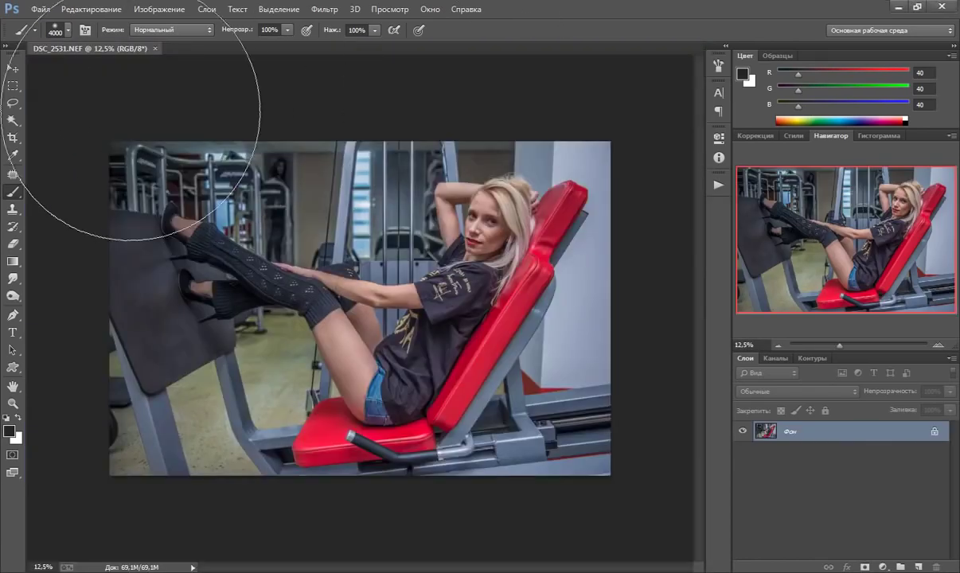
left_click(13, 69)
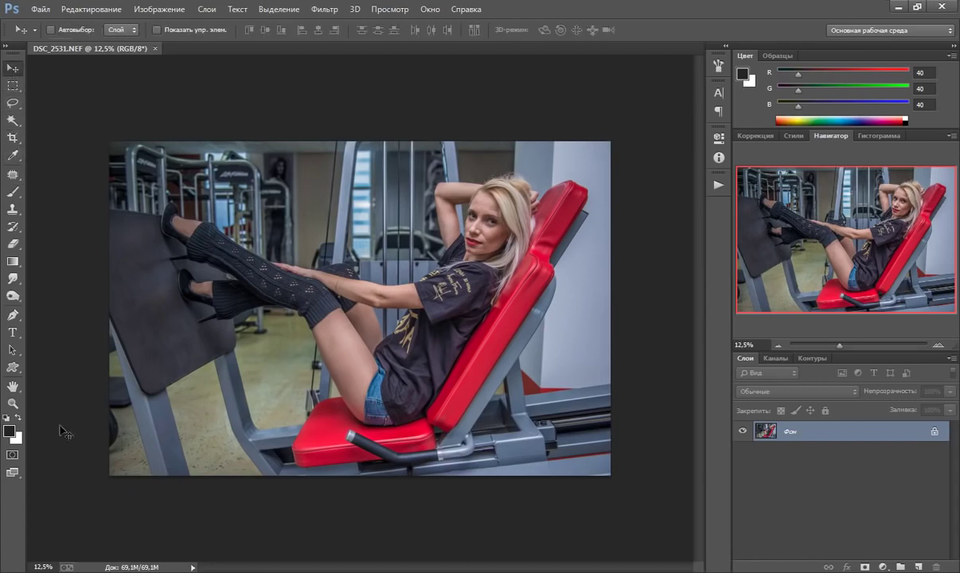
left_click(12, 403)
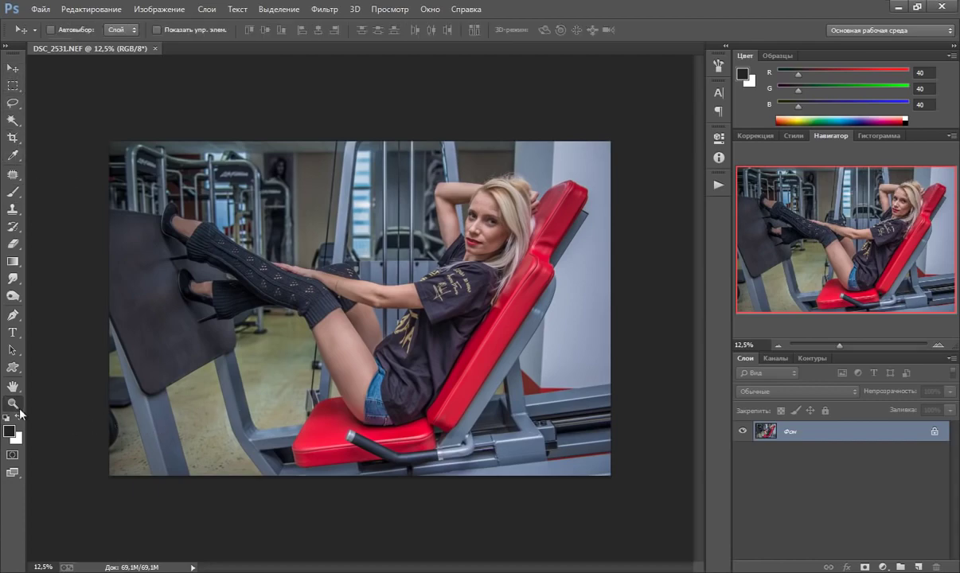
left_click(472, 249)
left_click(478, 243)
left_click(485, 240)
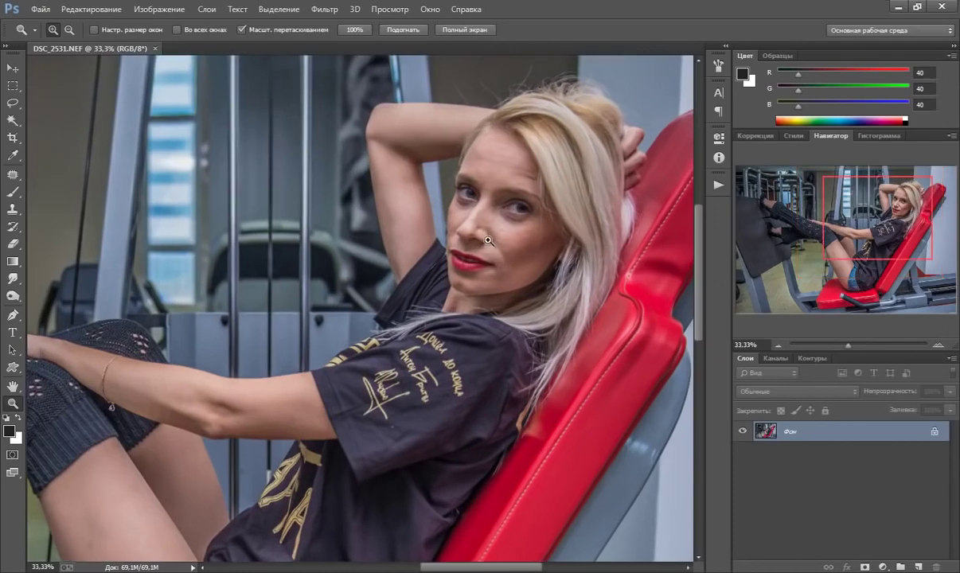
left_click(488, 241)
left_click(916, 563)
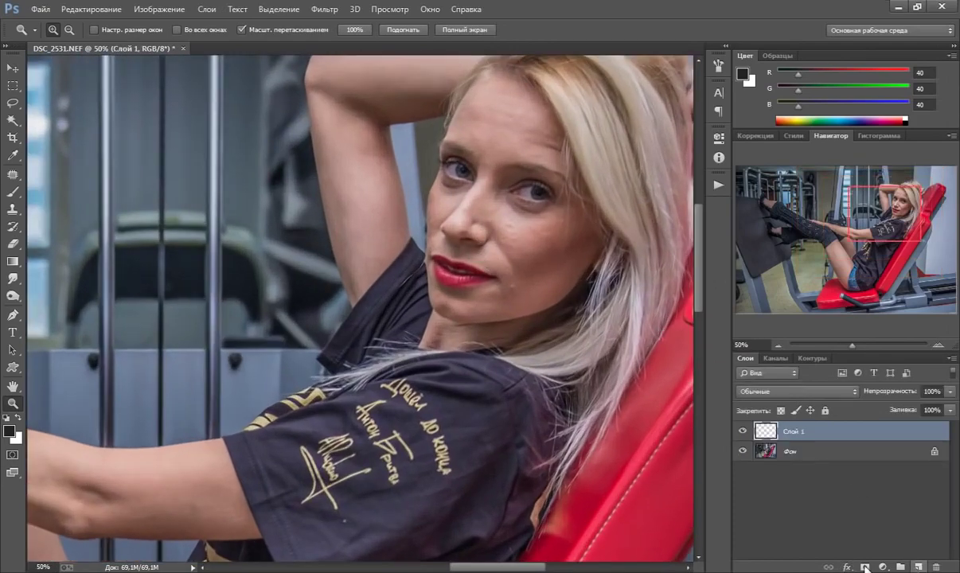
right_click(13, 175)
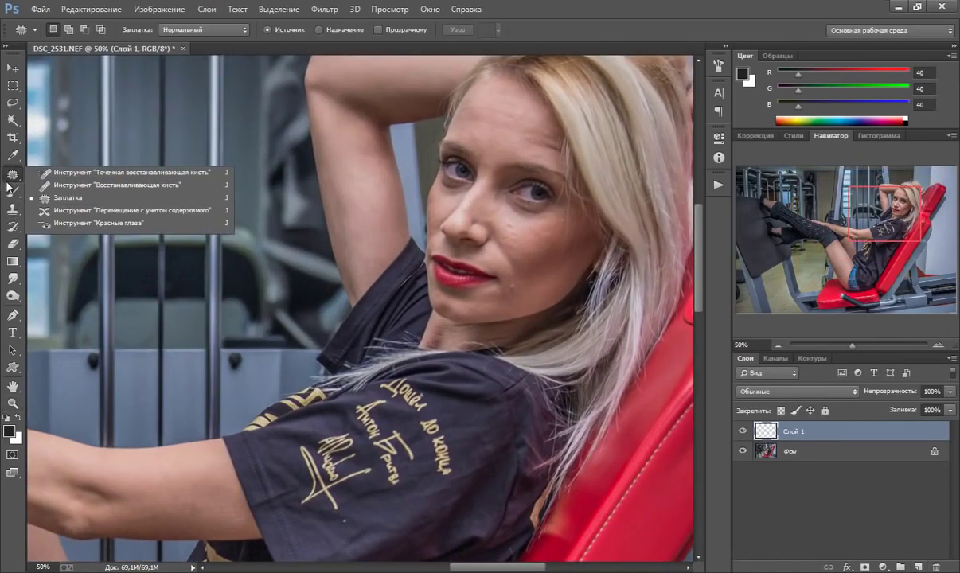
Step: Pick the Spot Healing Brush and heal the blemish and dark mole on the forehead
left_click(51, 164)
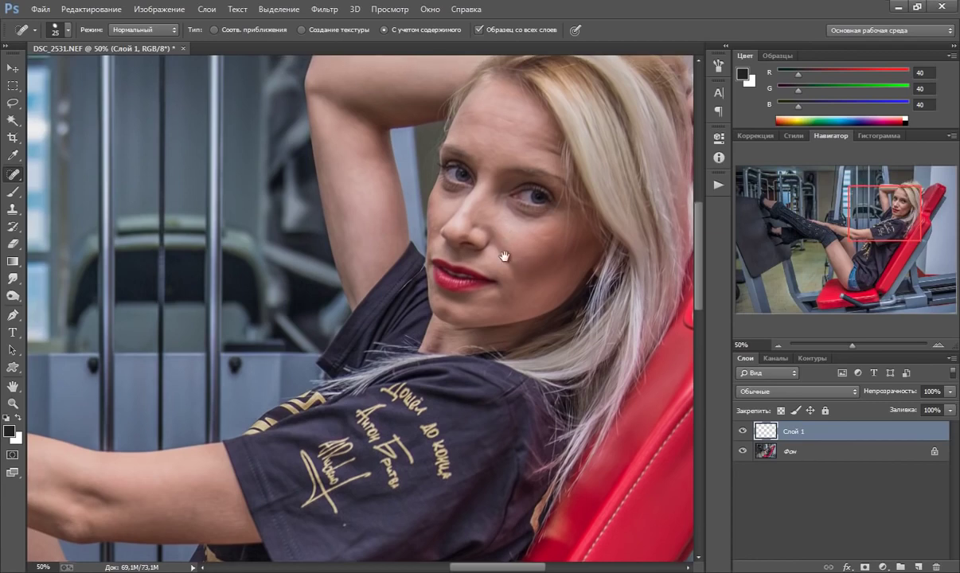
left_click_drag(463, 209, 447, 272)
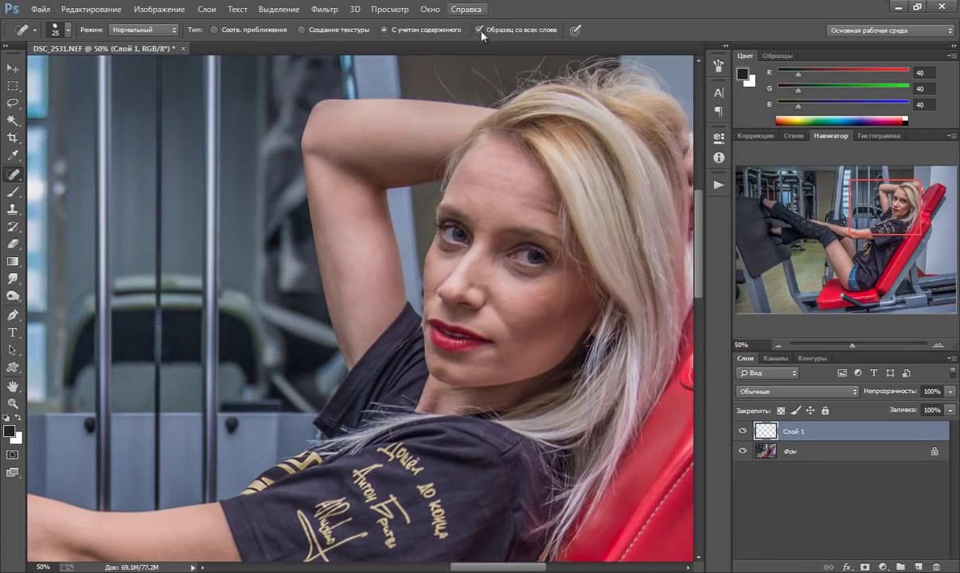
left_click_drag(495, 213, 469, 239)
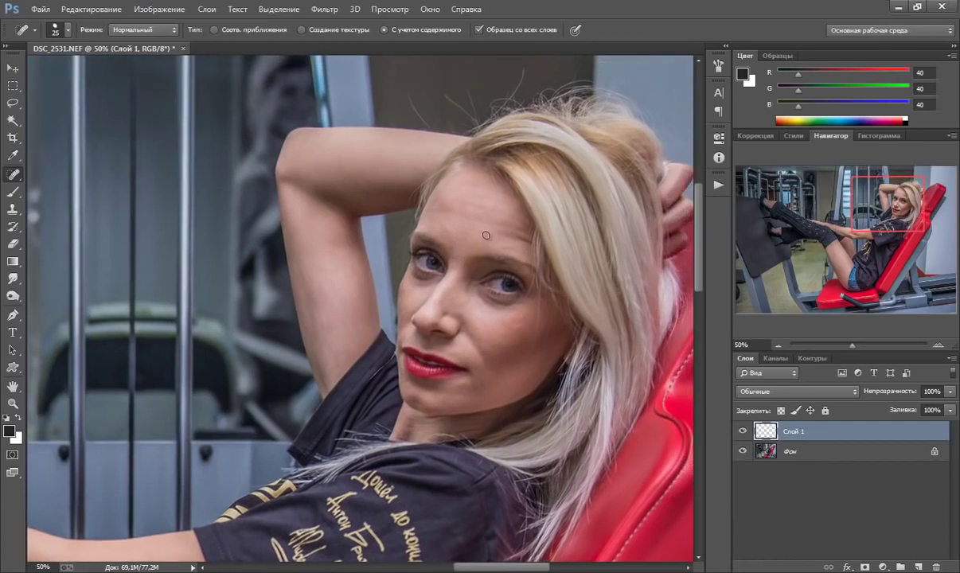
left_click(470, 227)
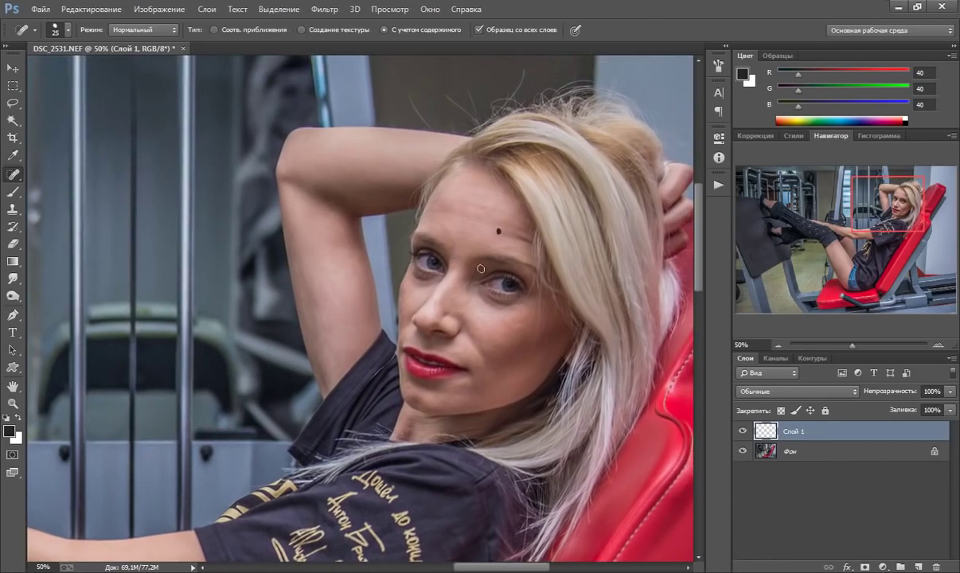
left_click(447, 231)
left_click_drag(408, 278, 392, 247)
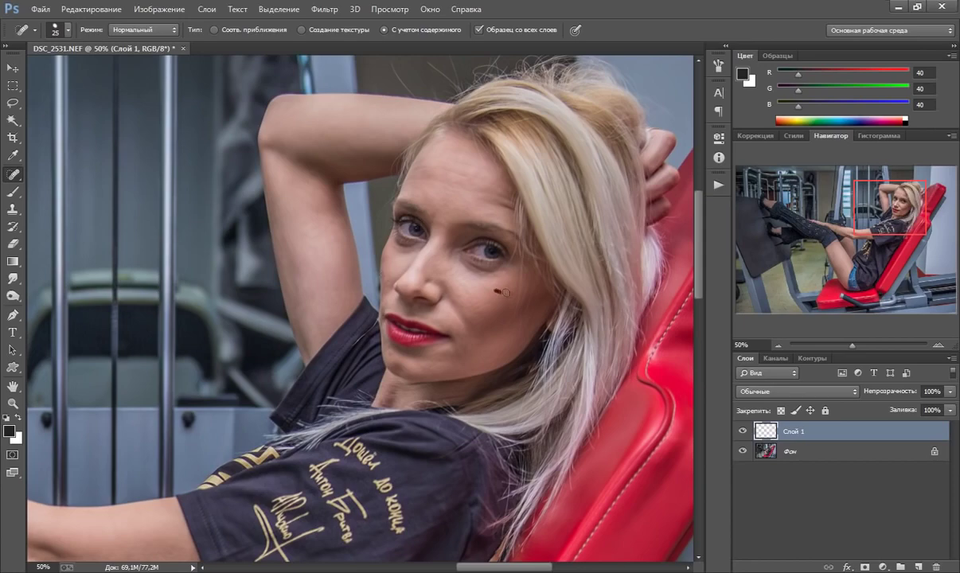
Step: Move down to the leg and heal away the mole on the thigh
scroll(466, 271, "down", 1)
scroll(386, 342, "down", 4)
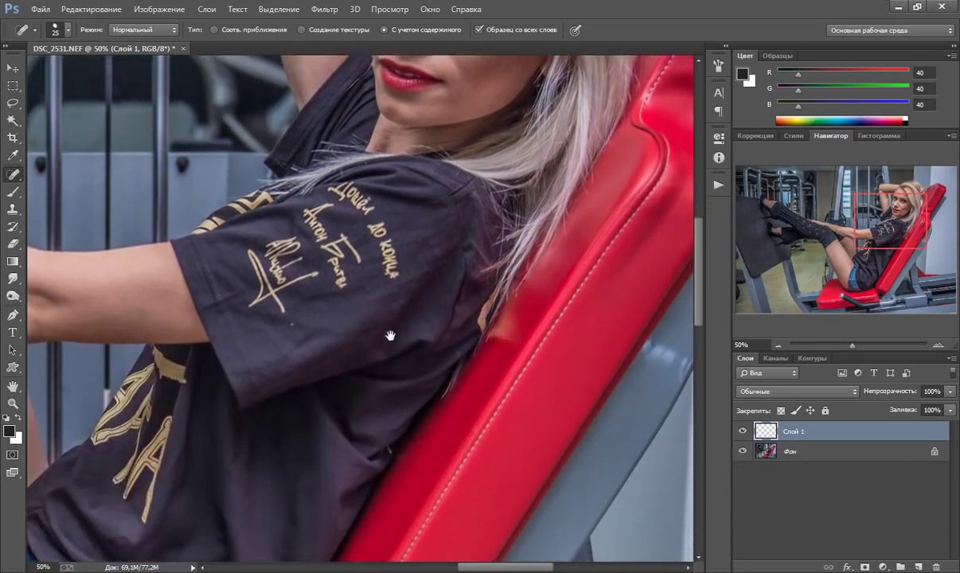
scroll(354, 274, "down", 1)
scroll(291, 265, "down", 1)
left_click_drag(292, 265, 490, 180)
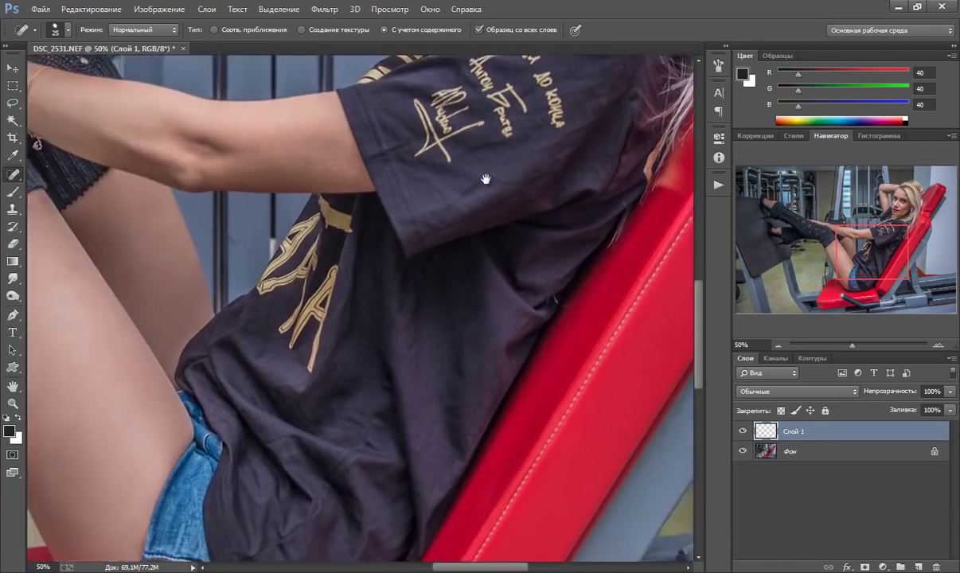
left_click_drag(303, 446, 426, 210)
scroll(427, 311, "up", 3)
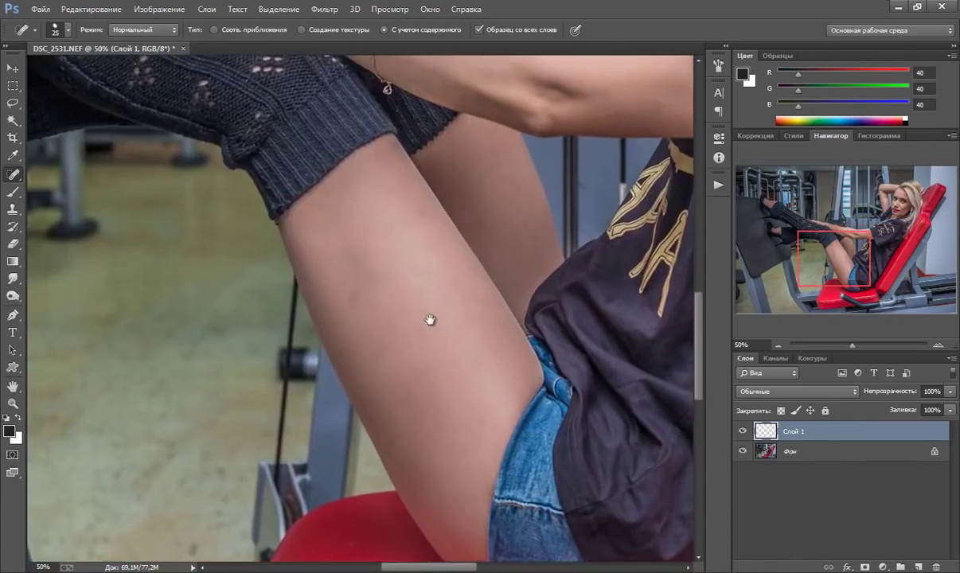
scroll(414, 390, "up", 2)
left_click_drag(398, 430, 390, 403)
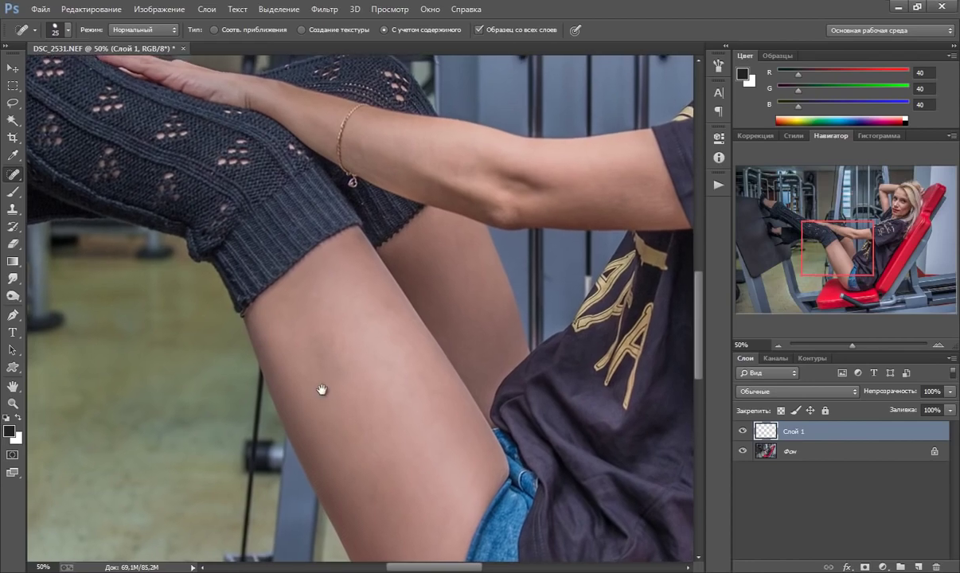
left_click_drag(321, 387, 321, 398)
left_click(323, 398)
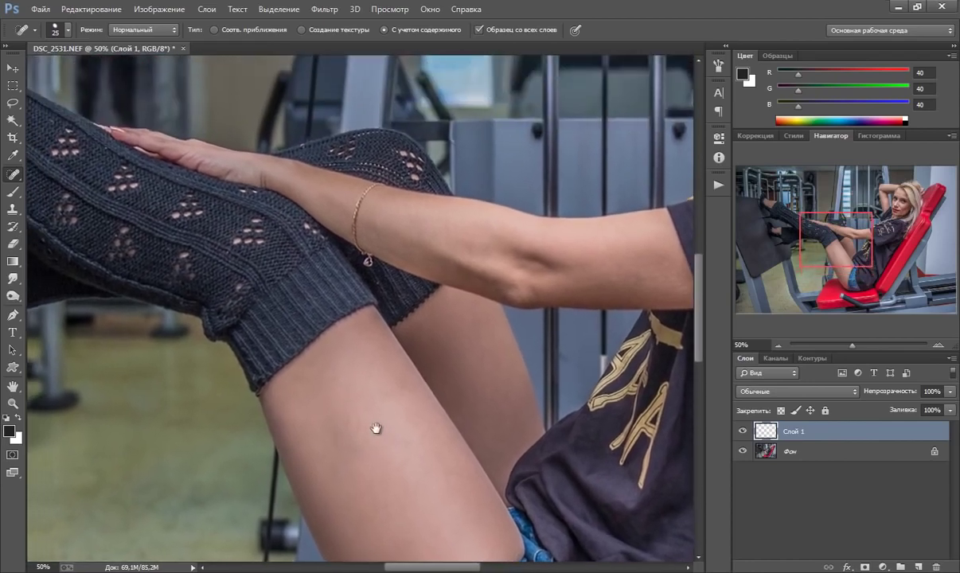
mouse_move(460, 285)
left_mouse_down()
mouse_move(340, 386)
mouse_move(255, 438)
left_mouse_up()
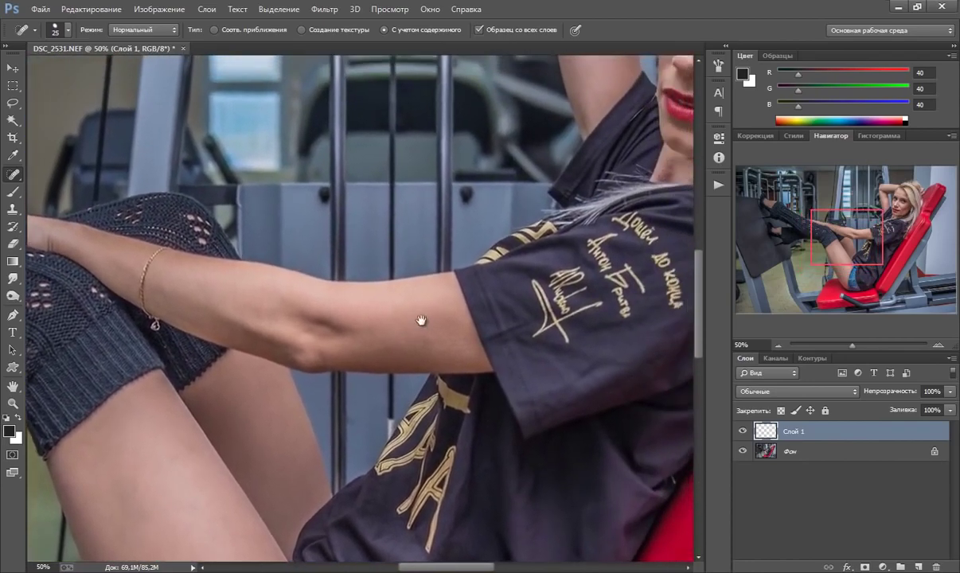
Step: Bring the woman's face back into view
left_click_drag(422, 320, 336, 427)
mouse_move(509, 129)
left_mouse_down()
mouse_move(465, 189)
mouse_move(430, 263)
mouse_move(408, 253)
left_mouse_up()
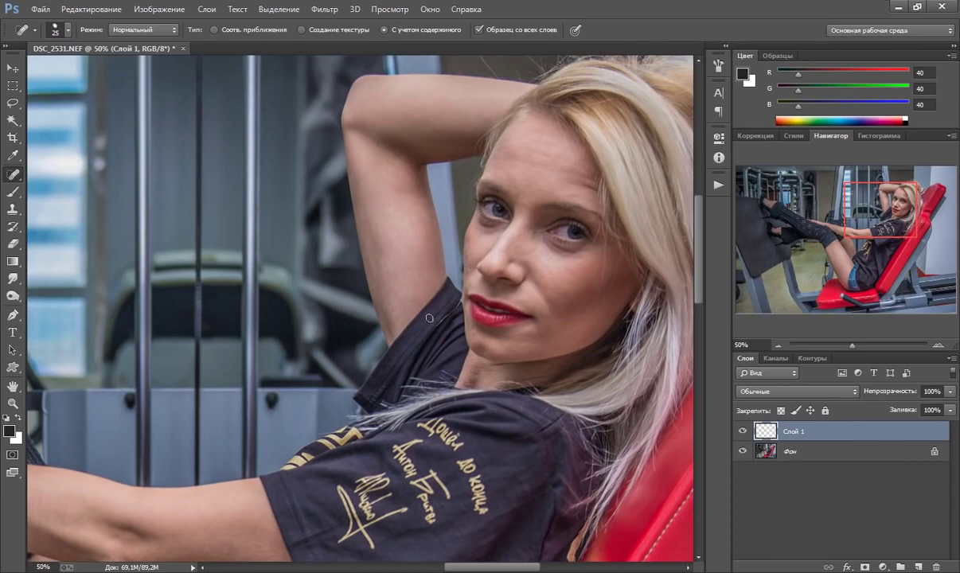
mouse_move(524, 170)
left_mouse_down()
mouse_move(496, 199)
mouse_move(489, 158)
left_mouse_up()
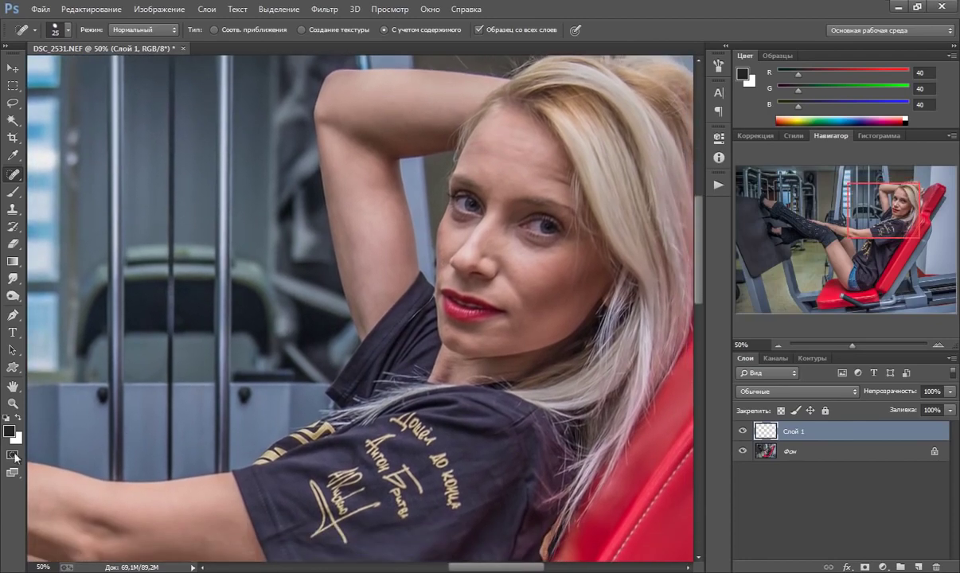
left_click(12, 403)
right_click(387, 239)
Step: Fit the photo on screen, stamp visible layers onto Слой 2, and launch Imagenomic Portraiture
left_click(430, 248)
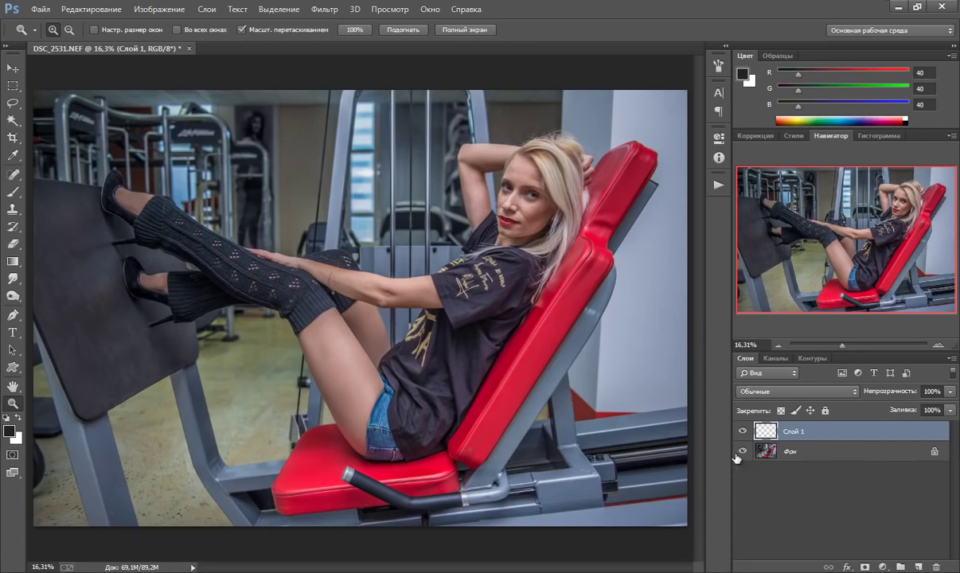
key("ctrl+alt+shift+e")
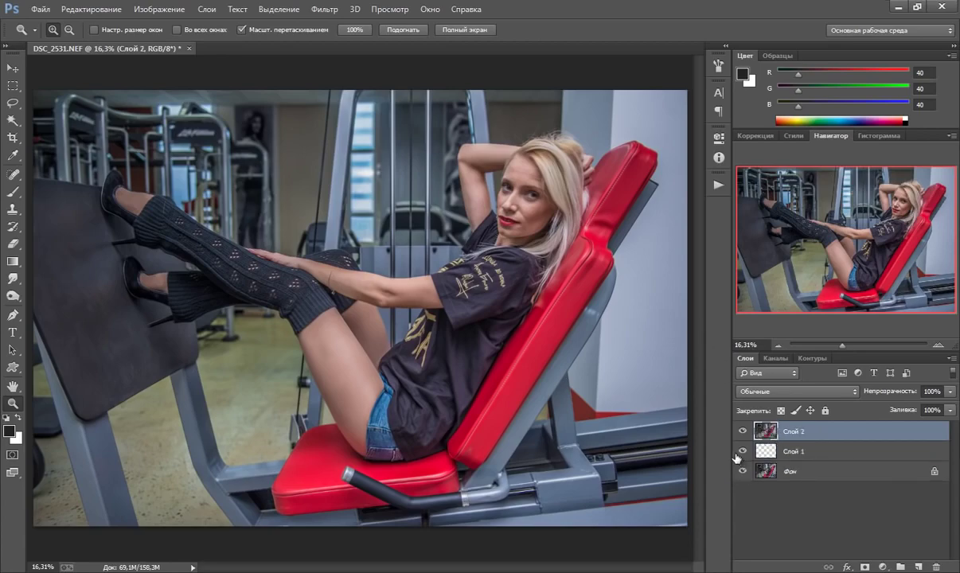
left_click(325, 11)
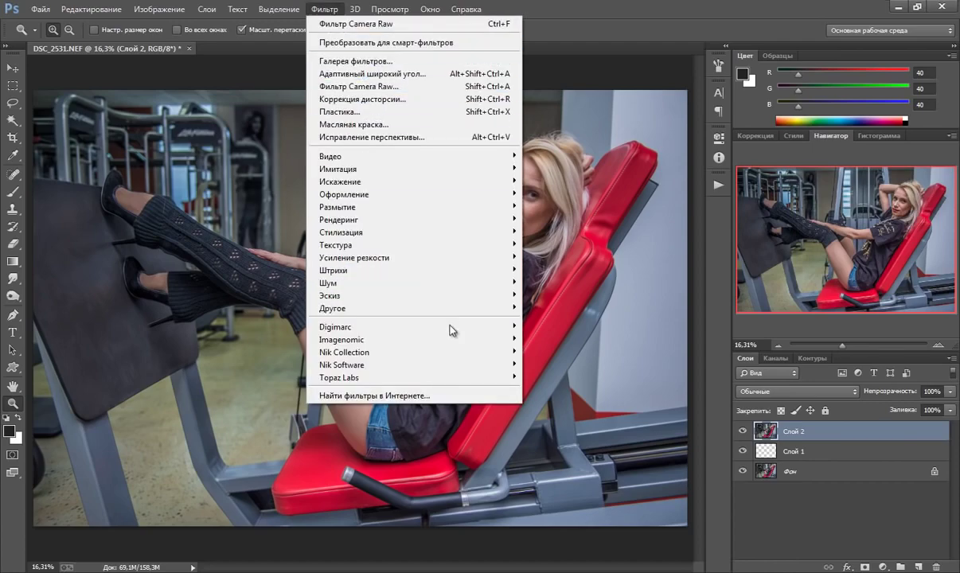
mouse_move(342, 340)
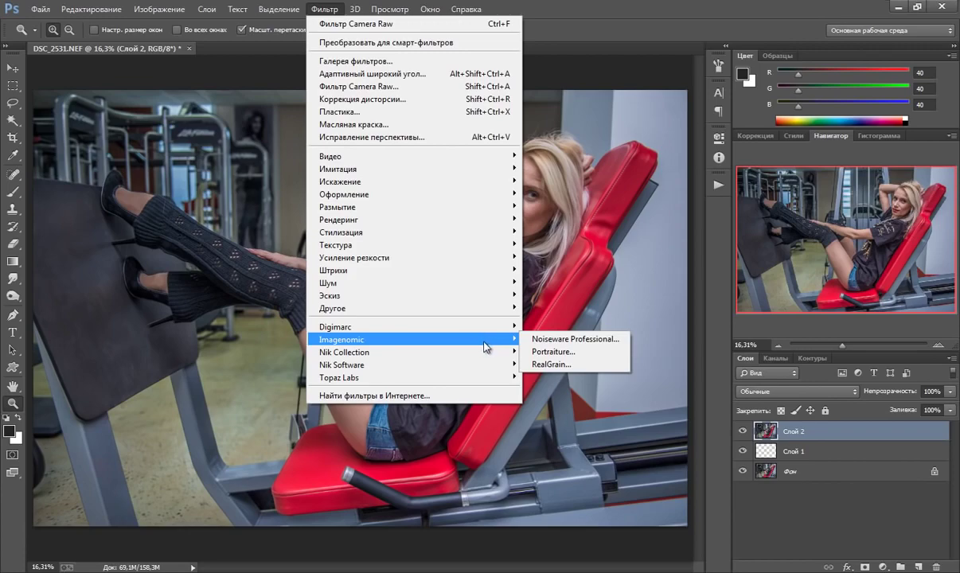
left_click(547, 352)
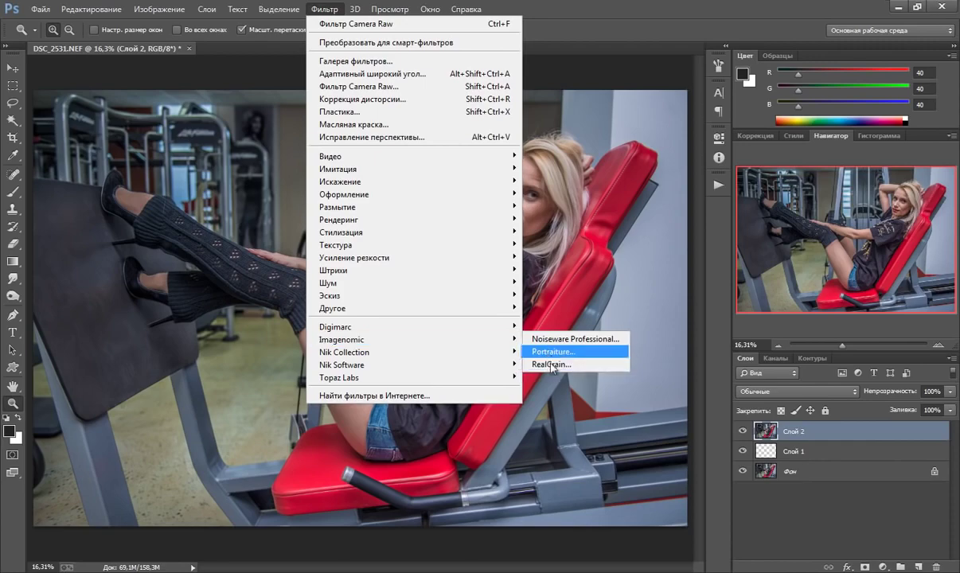
Step: Frame the face in the Portraiture preview and sample the forehead for the skin tones mask
left_click_drag(514, 39, 501, 32)
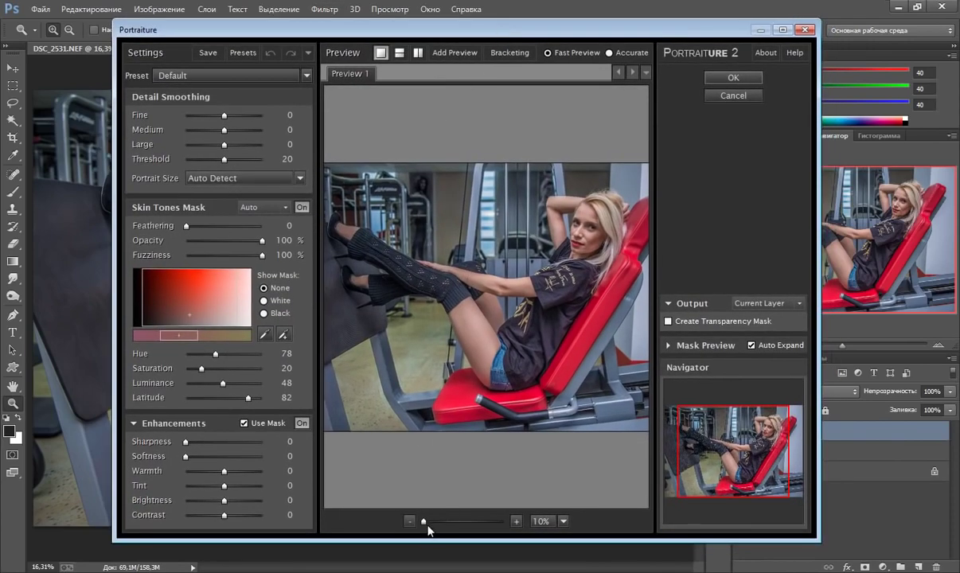
left_click_drag(425, 522, 434, 522)
scroll(397, 299, "up", 1)
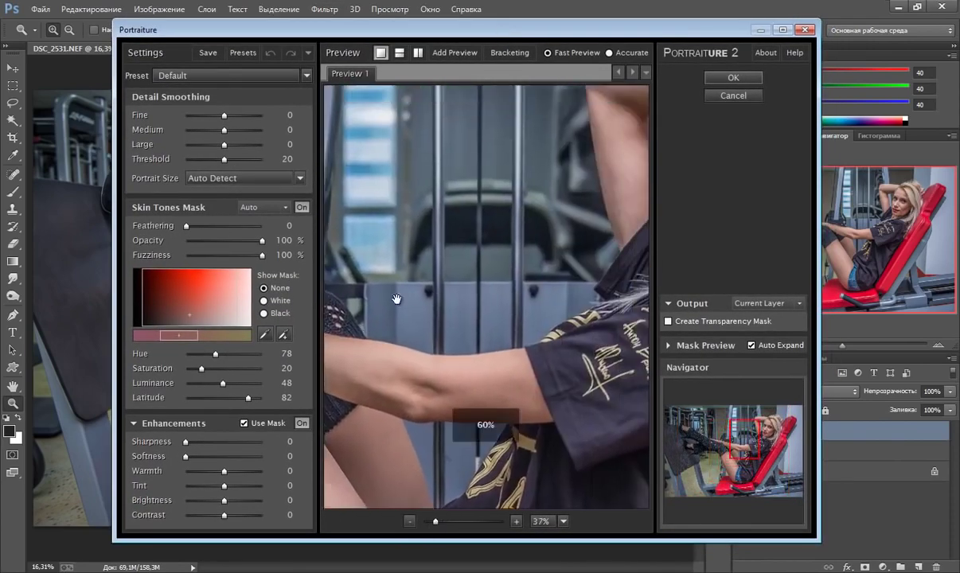
left_click_drag(500, 156, 402, 256)
left_click_drag(494, 197, 388, 384)
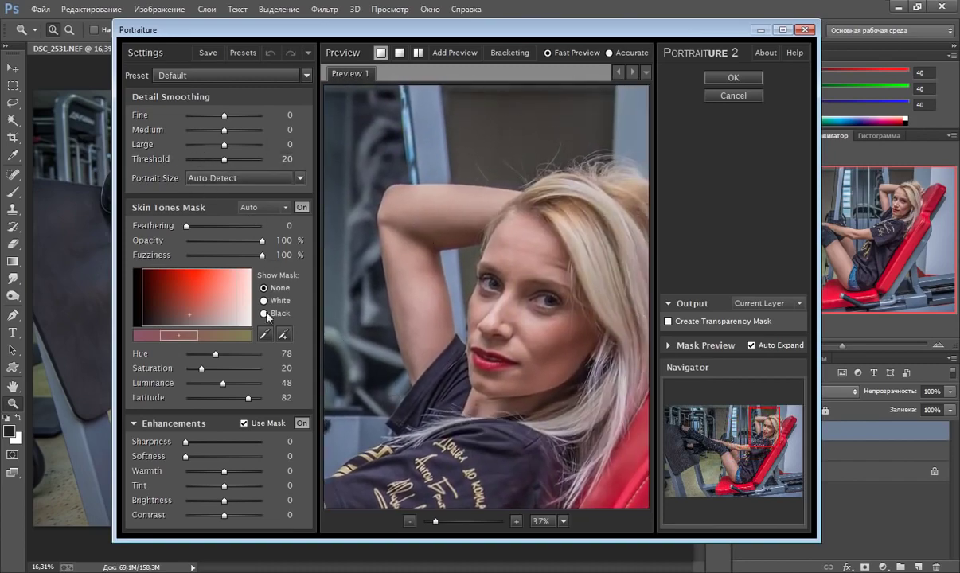
left_click(265, 334)
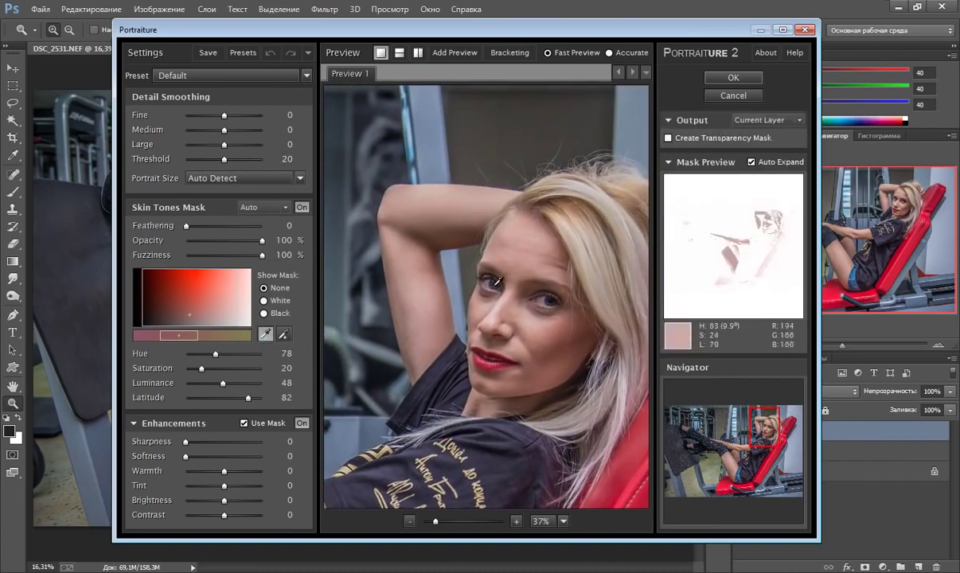
left_click(528, 259)
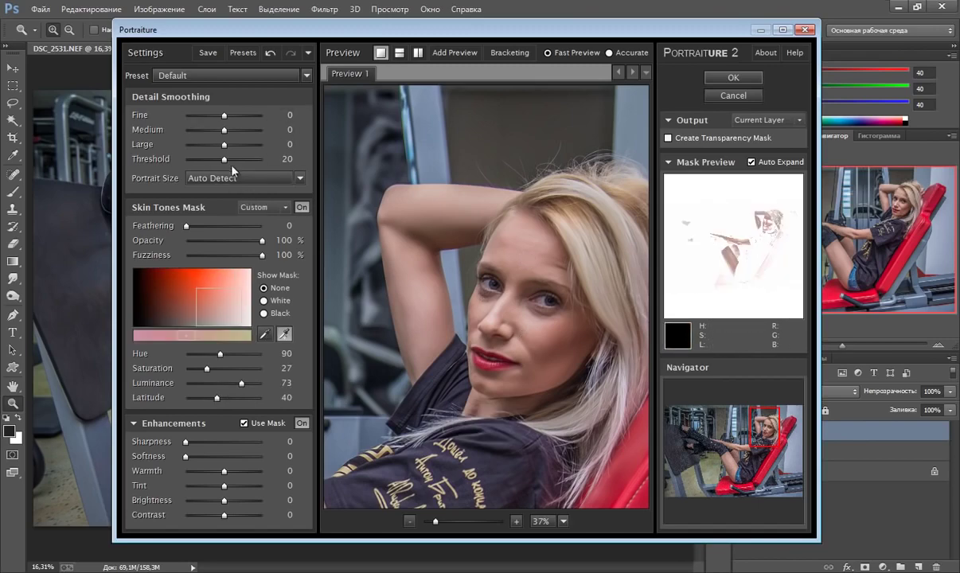
Step: Set Medium smoothing to +10 and Threshold to 30, check the preview, and apply the filter
left_click_drag(225, 165, 238, 163)
left_click_drag(224, 130, 237, 130)
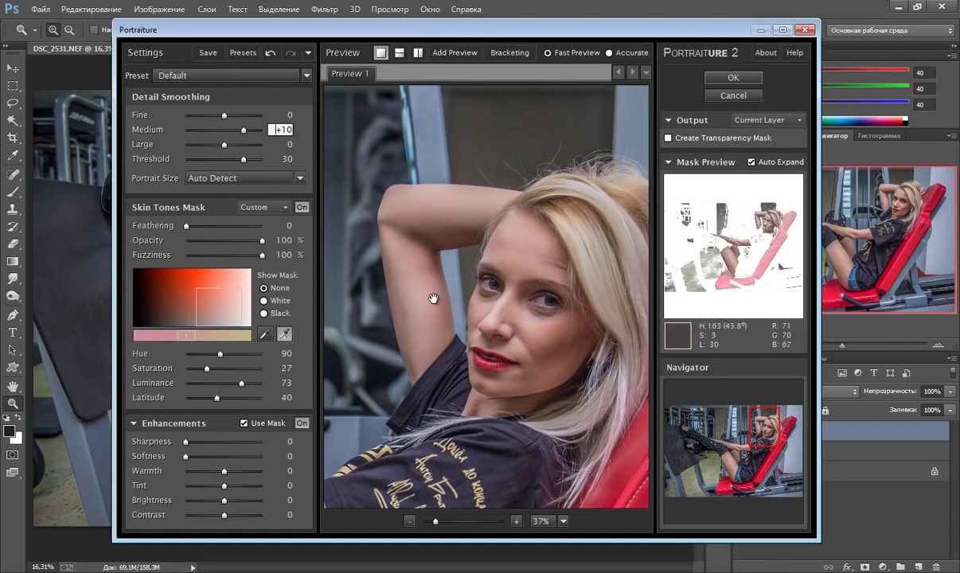
left_click_drag(435, 300, 414, 214)
mouse_move(412, 286)
left_mouse_down()
mouse_move(457, 225)
mouse_move(426, 304)
left_mouse_up()
left_click_drag(368, 299, 422, 249)
mouse_move(329, 326)
left_mouse_down()
mouse_move(464, 298)
mouse_move(478, 366)
left_mouse_up()
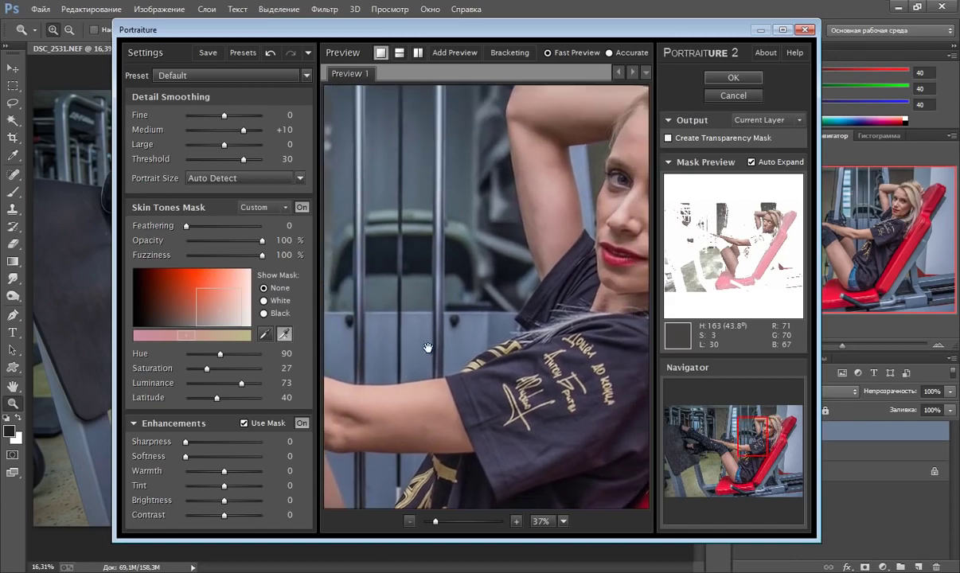
left_click_drag(506, 193, 453, 231)
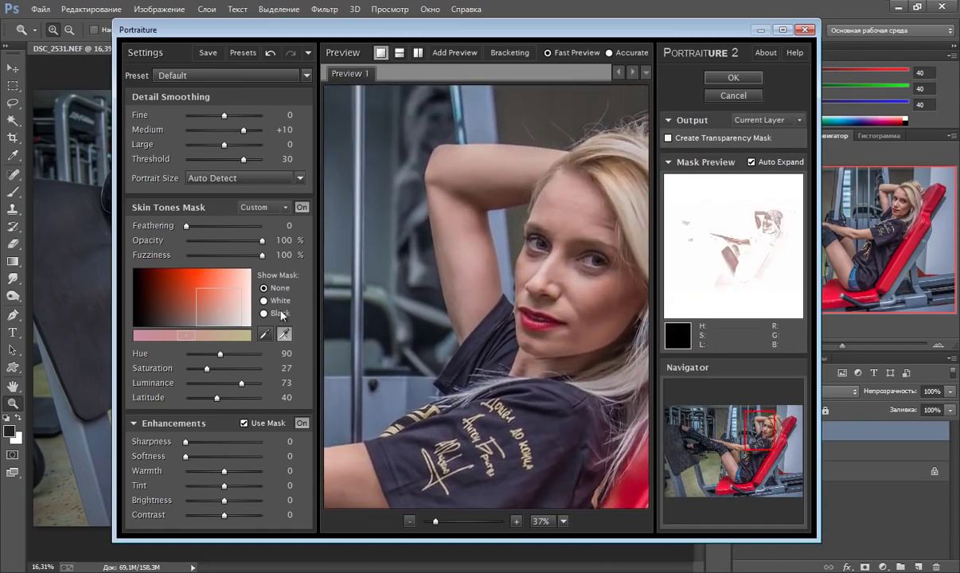
left_click_drag(492, 177, 441, 201)
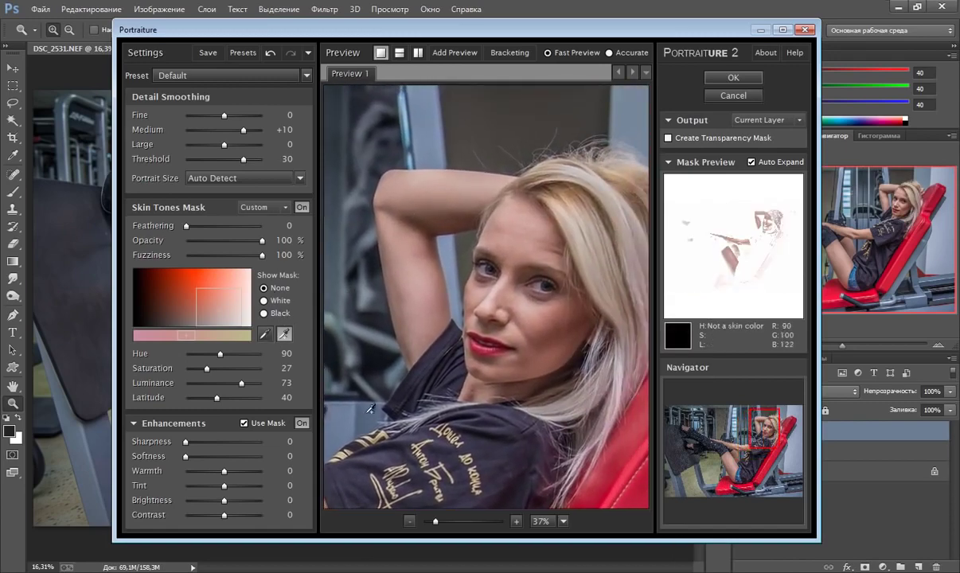
left_click_drag(424, 239, 406, 206)
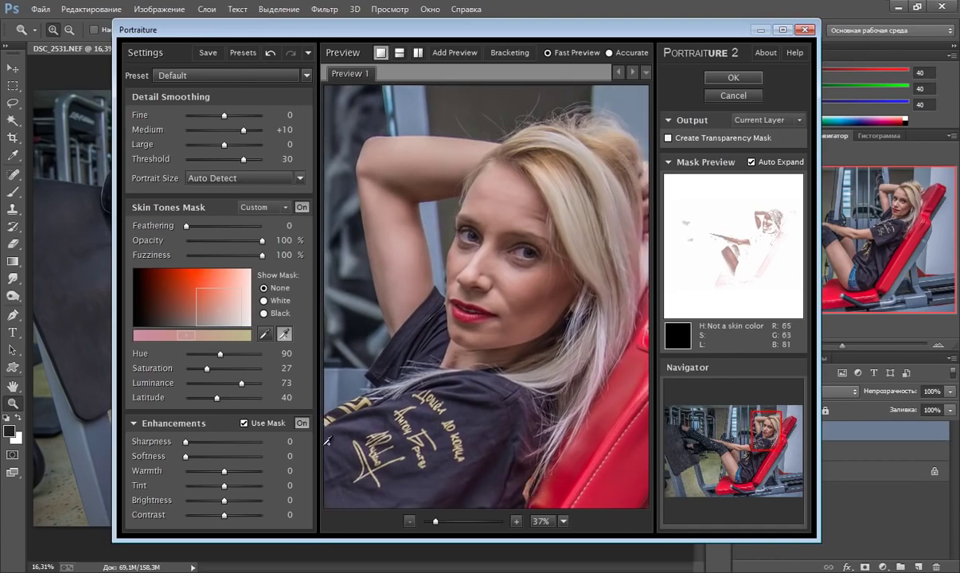
left_click(726, 79)
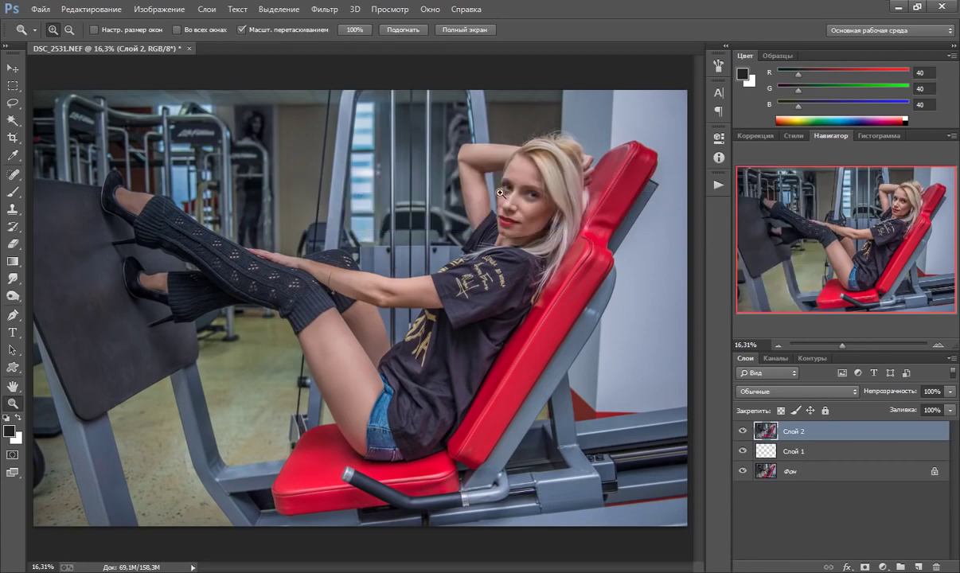
left_click(518, 203)
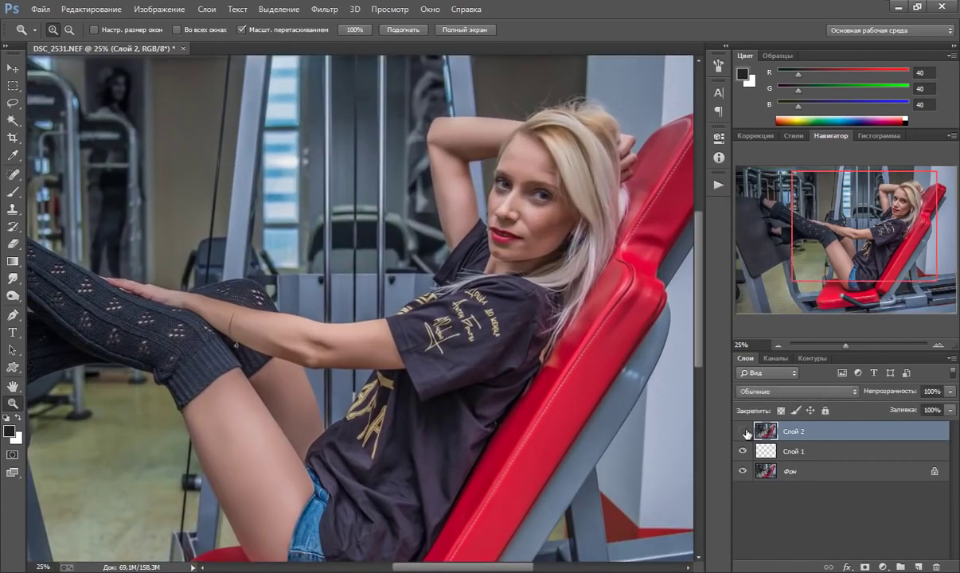
left_click(743, 432)
left_click(520, 183)
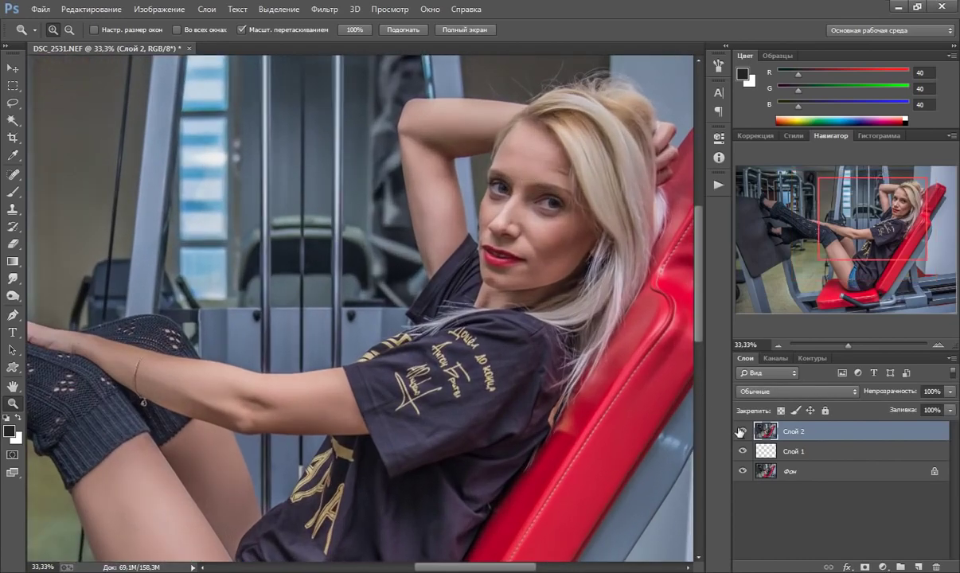
right_click(534, 221)
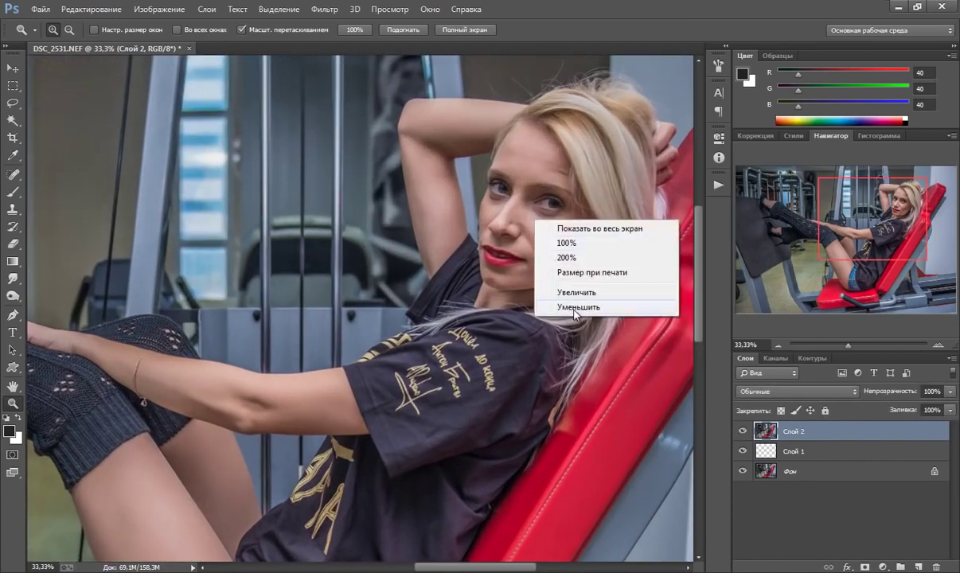
left_click(574, 307)
right_click(477, 197)
left_click(518, 283)
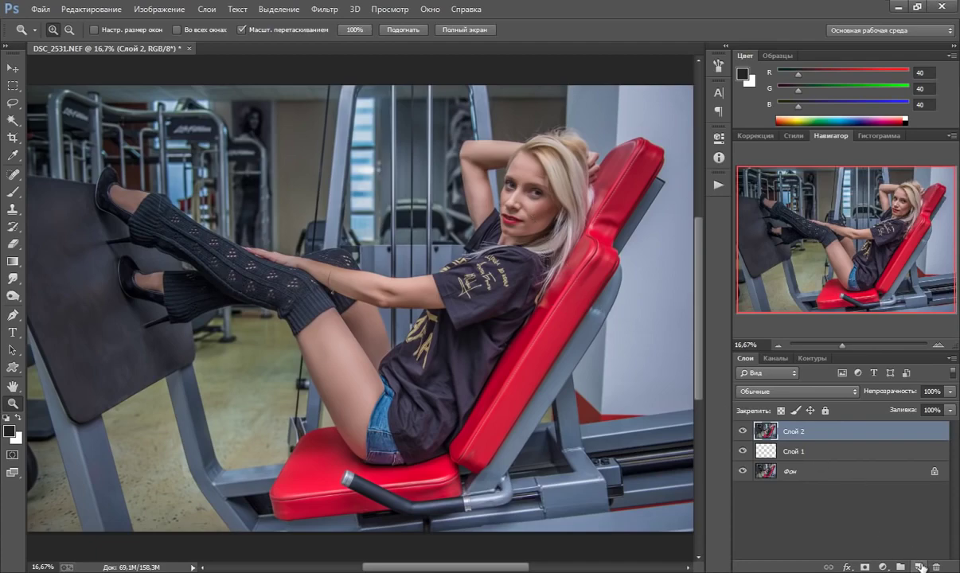
Step: Add layer Слой 3, fill it with 50% gray, and blend it as Мягкий свет (Soft Light)
key("ctrl+shift+alt+n")
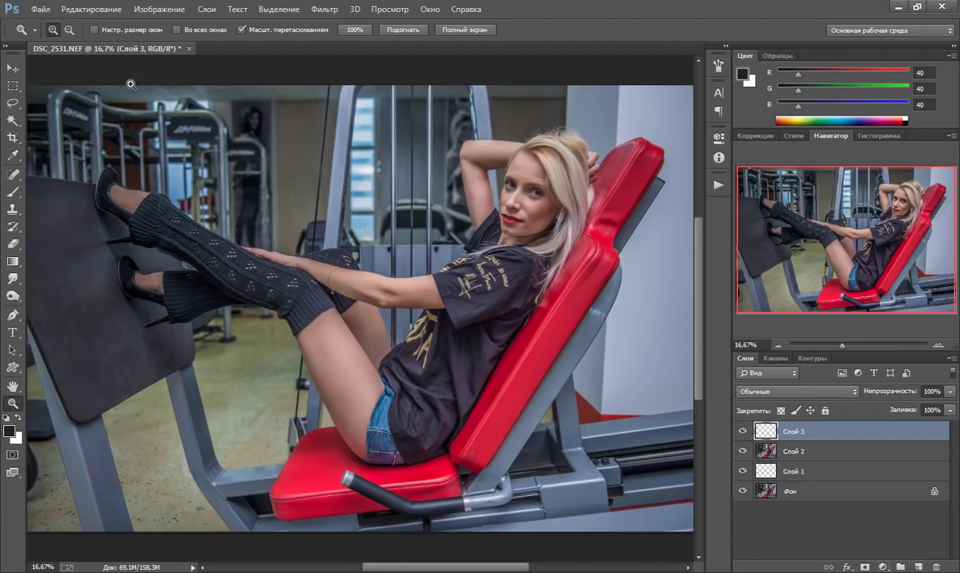
left_click(90, 9)
left_click(101, 193)
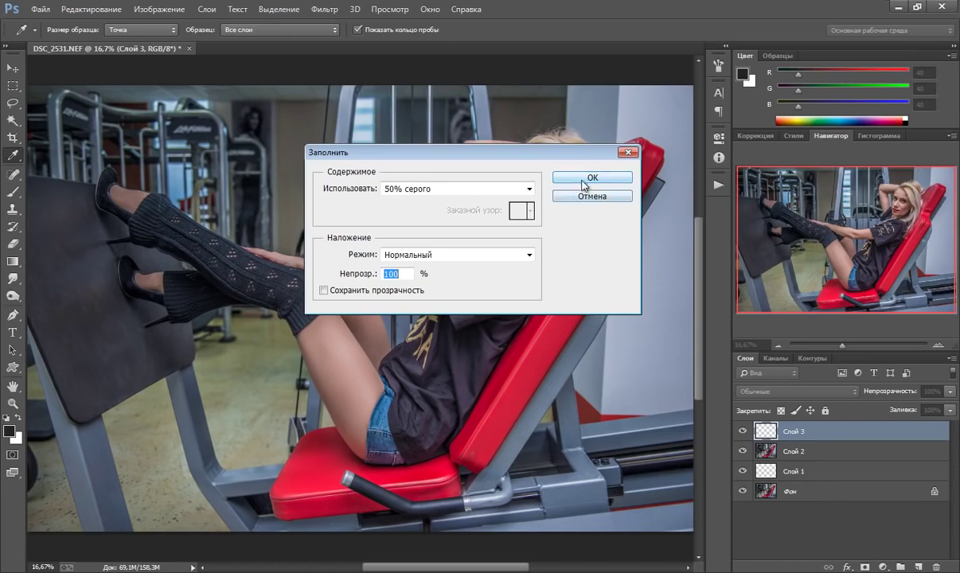
left_click(555, 178)
key("z")
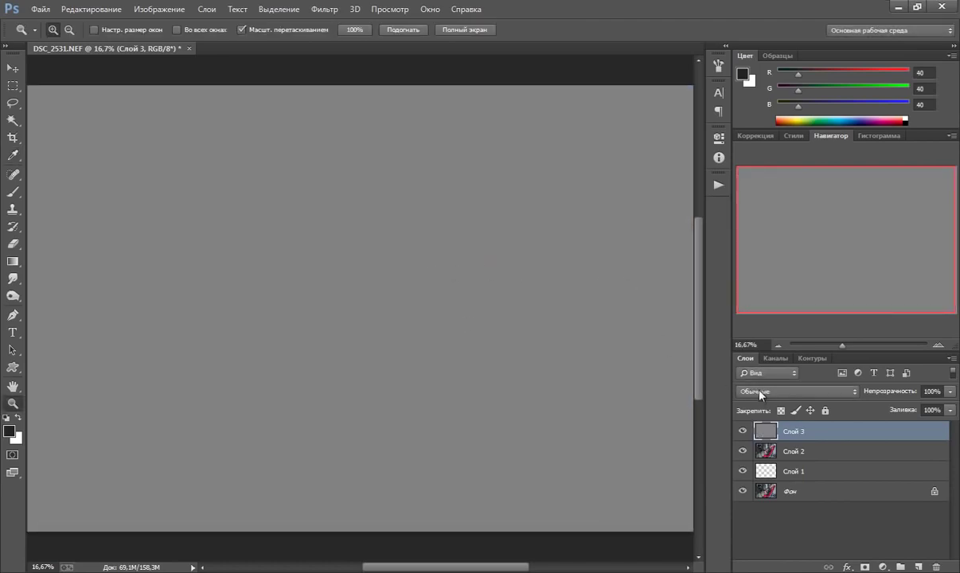
left_click(796, 392)
left_click(709, 217)
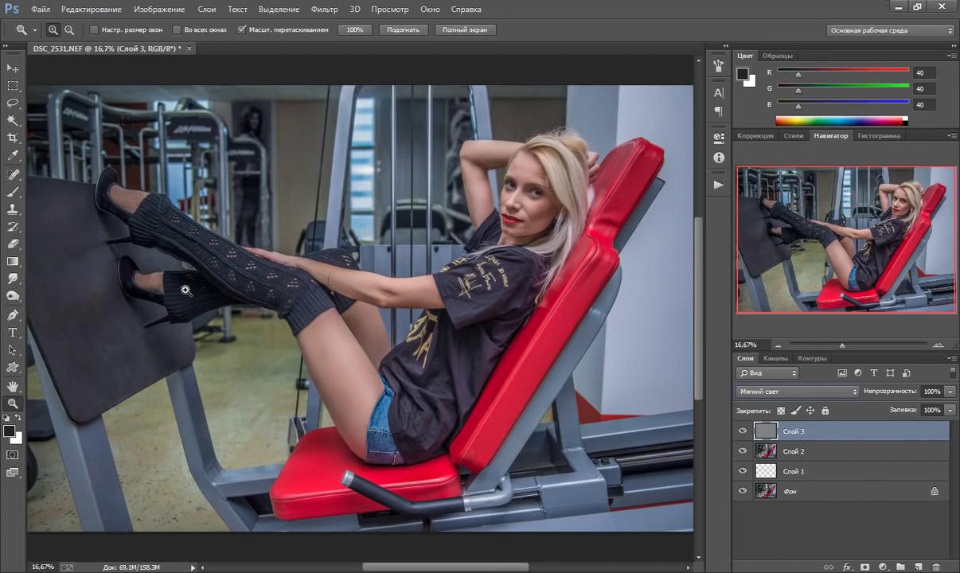
Step: Pick the Dodge tool with a 90 px brush and zoom to 50% on the face
left_click(508, 206)
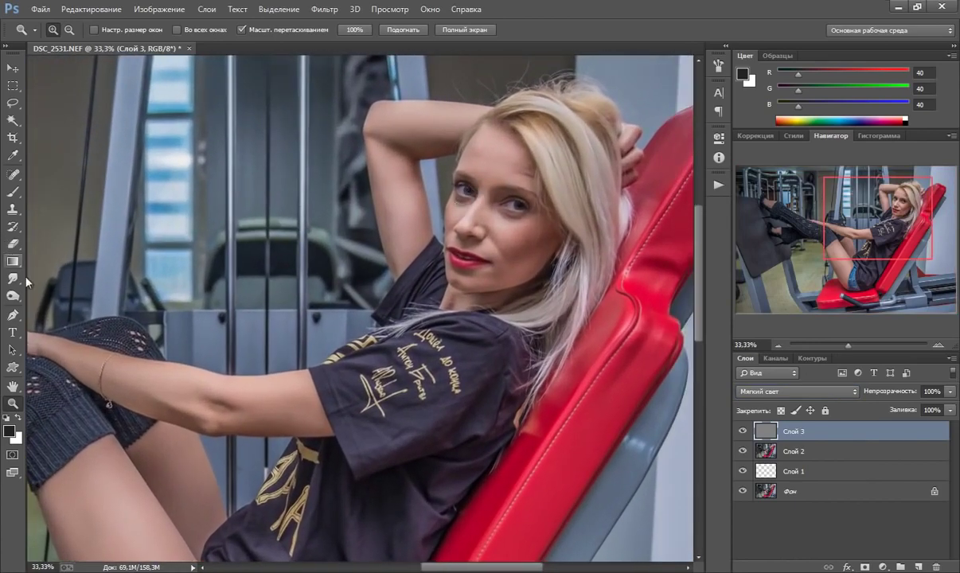
left_click(12, 297)
left_click(72, 293)
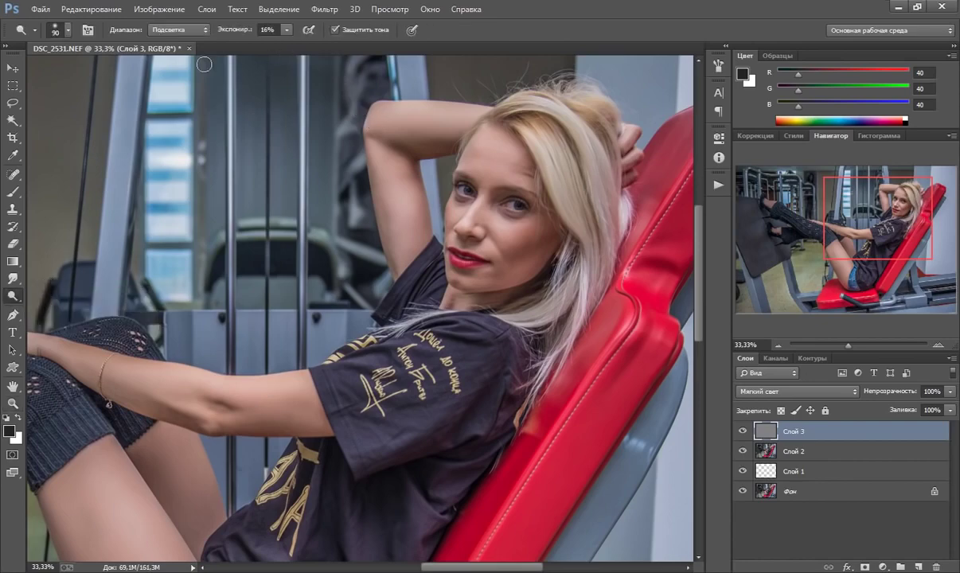
key("bracketright")
key("bracketleft")
left_click(13, 403)
left_click(494, 207)
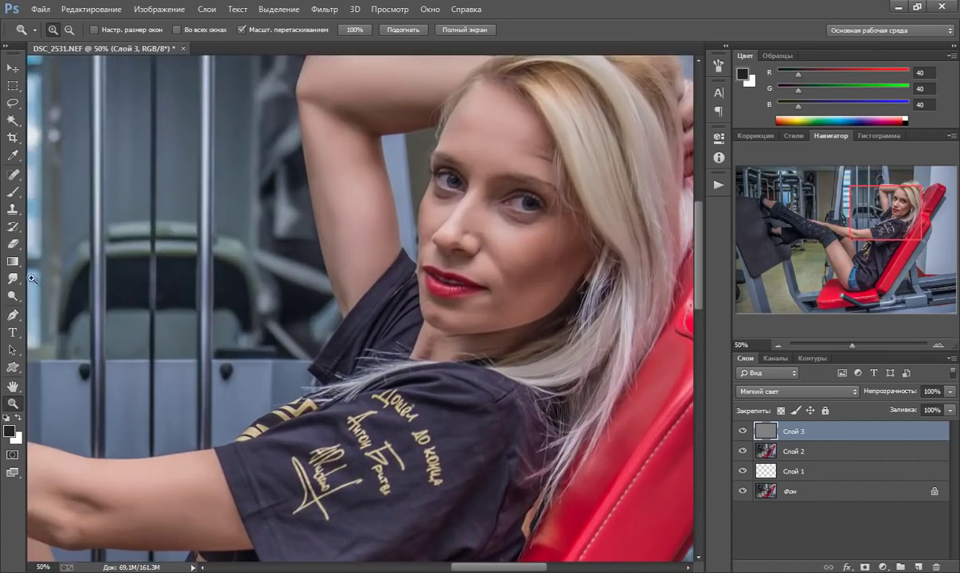
left_click(13, 192)
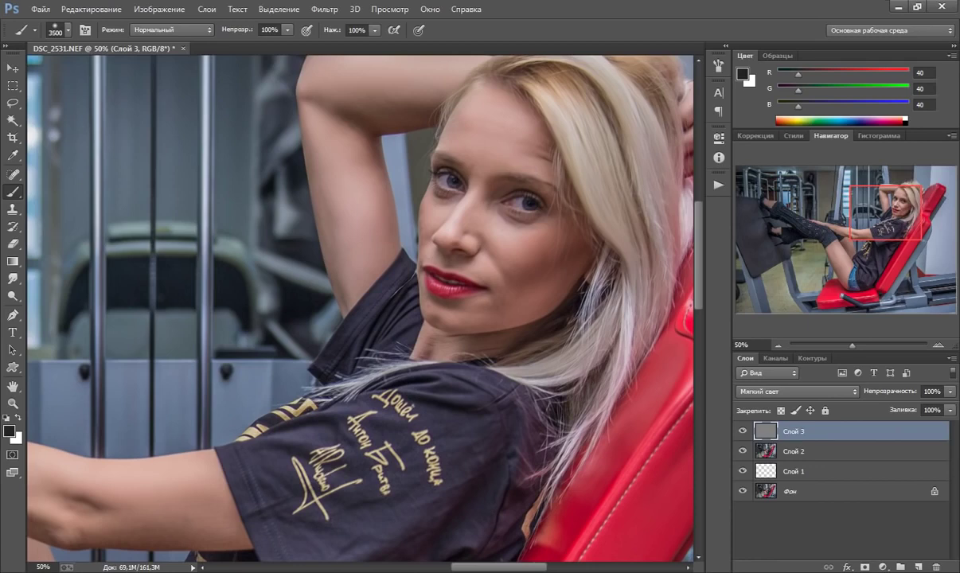
Step: Dodge the forehead and facial highlights at Highlights range, 16% exposure, resizing the brush as needed
key("o")
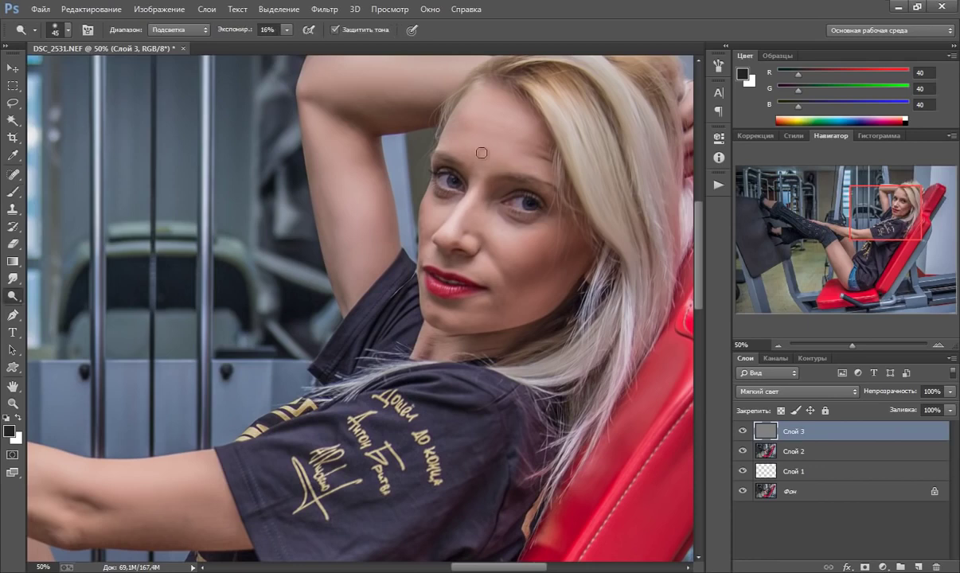
key("bracketright")
key("bracketright")
key("bracketright")
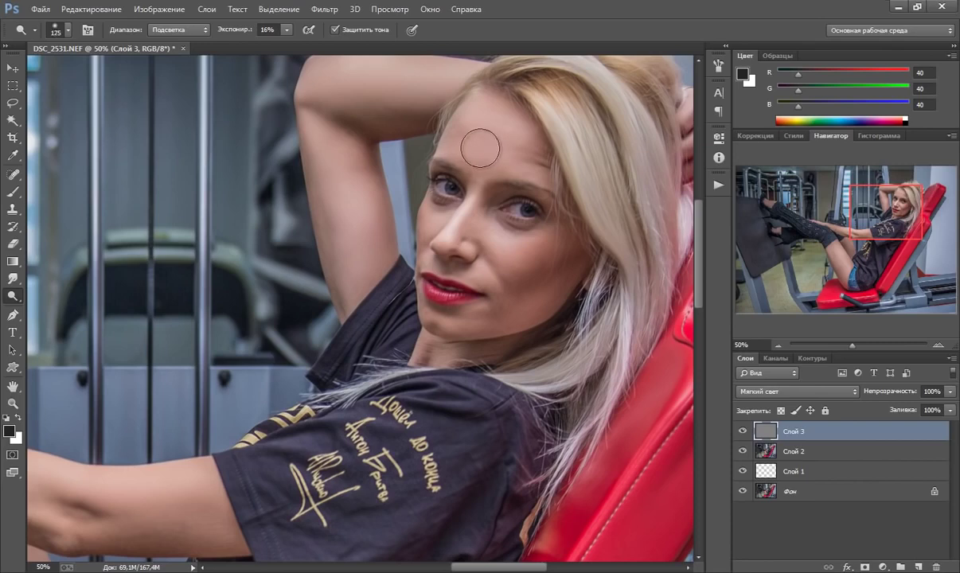
key("bracketright")
key("bracketright")
key("bracketleft")
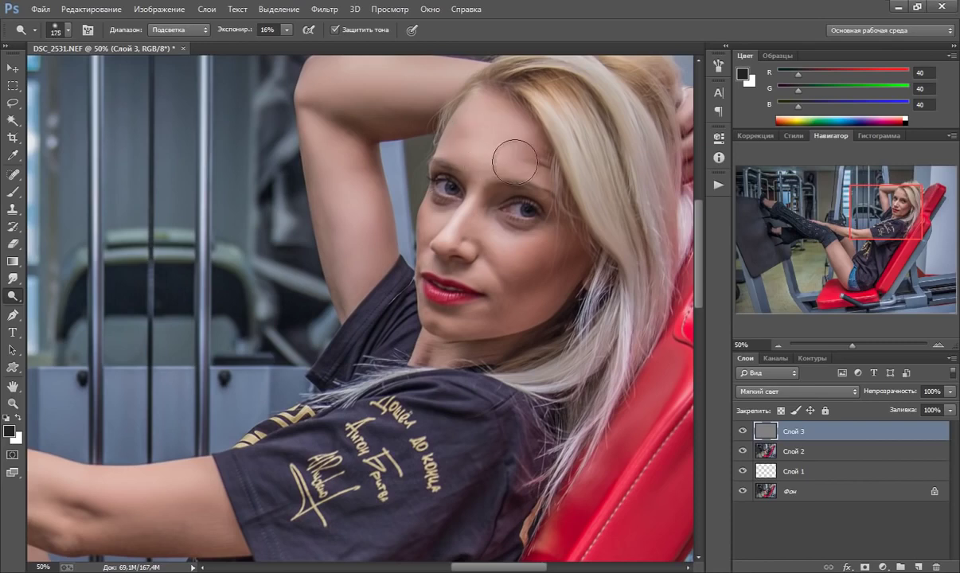
mouse_move(492, 124)
left_mouse_down()
mouse_move(461, 146)
mouse_move(508, 124)
mouse_move(484, 114)
mouse_move(528, 158)
mouse_move(498, 165)
mouse_move(457, 135)
mouse_move(497, 102)
left_mouse_up()
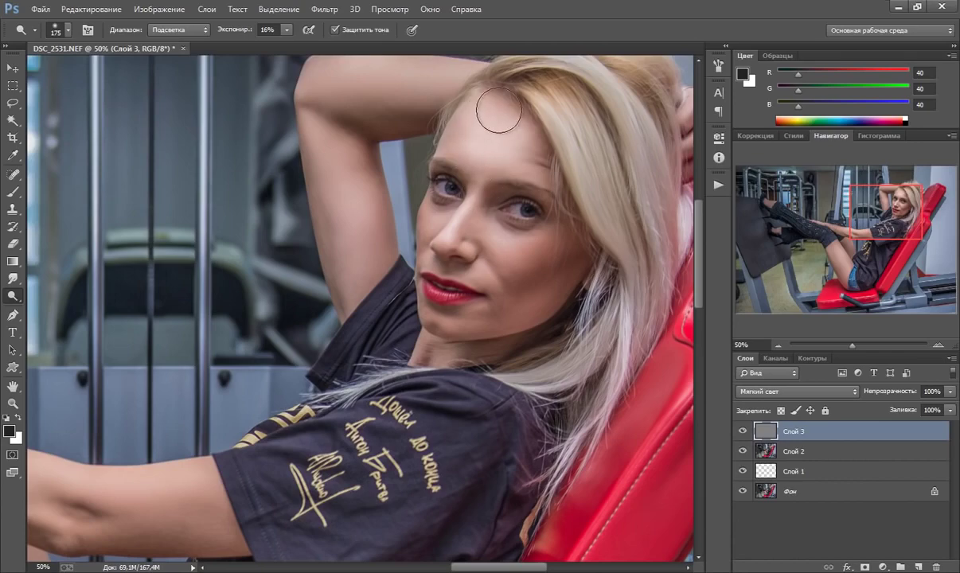
key("bracketleft")
key("bracketleft")
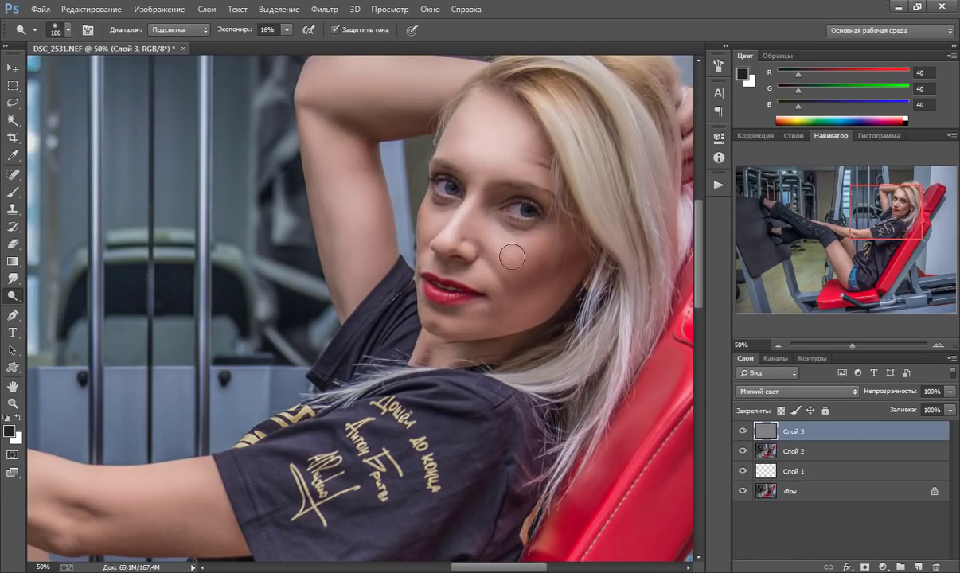
key("bracketleft")
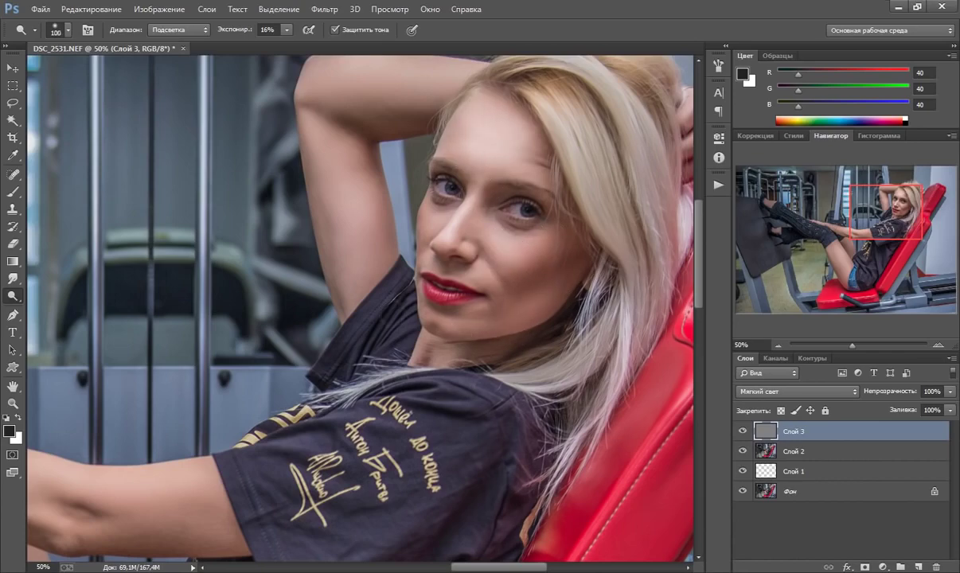
key("bracketleft")
key("bracketleft")
key("bracketleft")
key("bracketright")
key("bracketright")
key("bracketright")
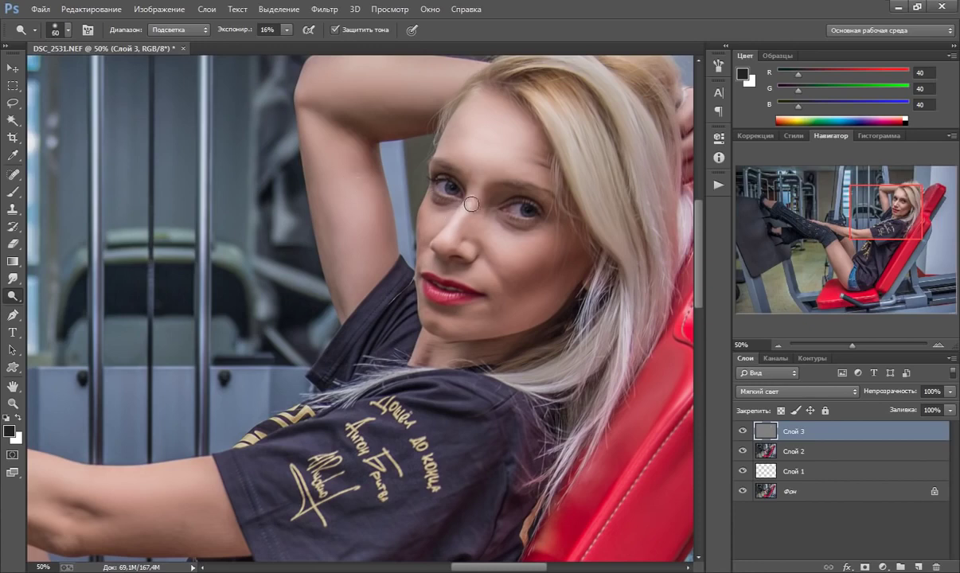
key("bracketleft")
key("bracketleft")
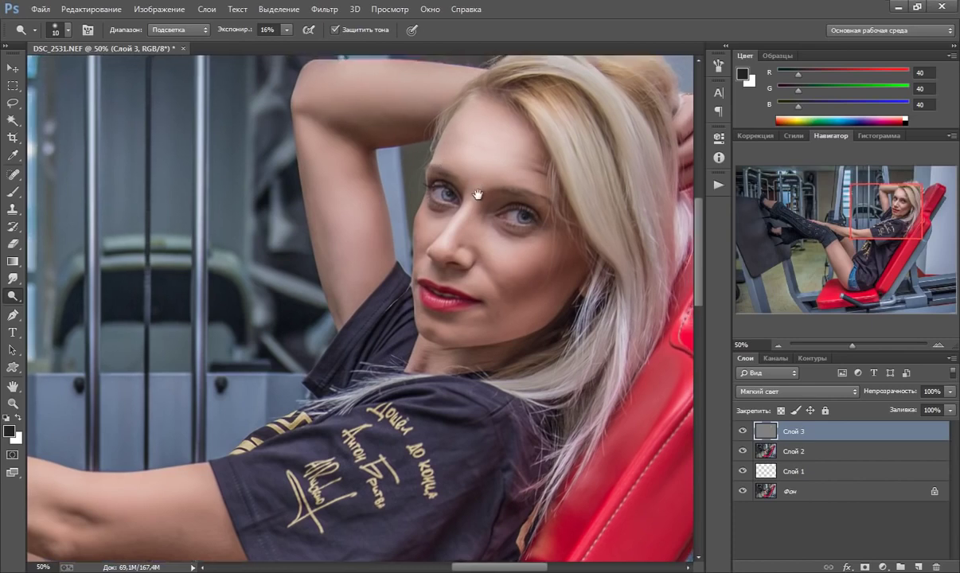
Step: Zoom out to fit the whole photo on screen
left_click_drag(454, 175, 450, 192)
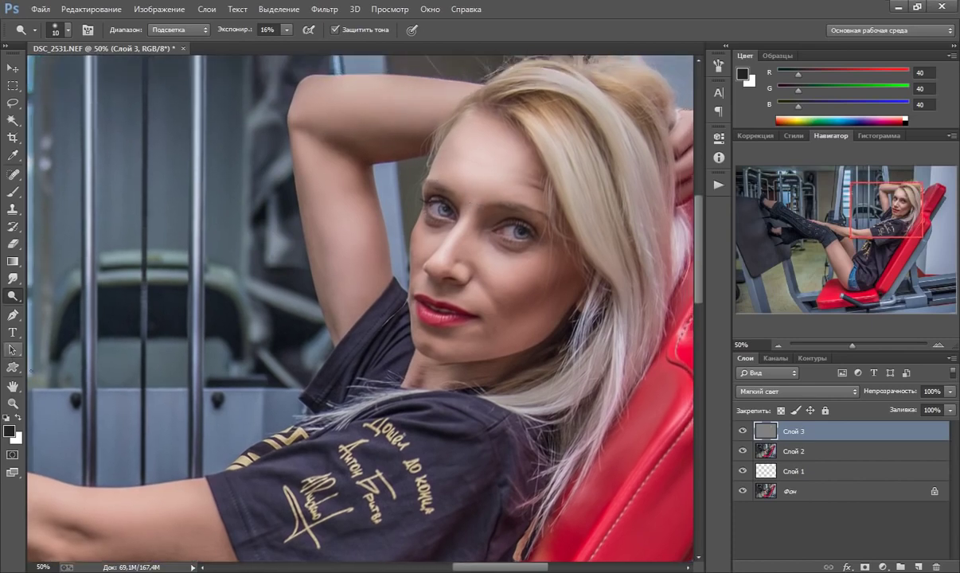
left_click(13, 403)
right_click(489, 227)
left_click(510, 229)
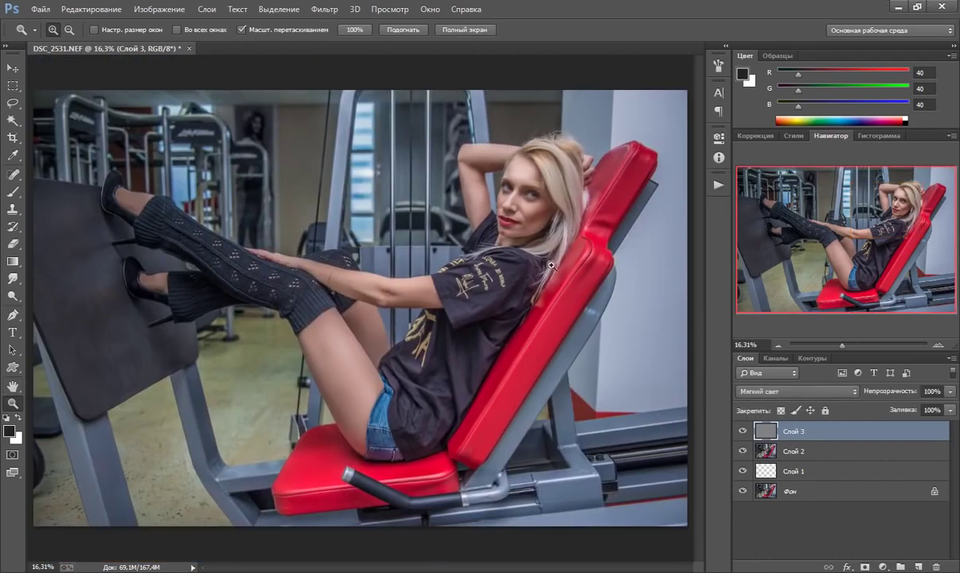
Step: Reselect the Dodge tool and lighten the area near the forehead, the thigh and the knee
left_click(13, 295)
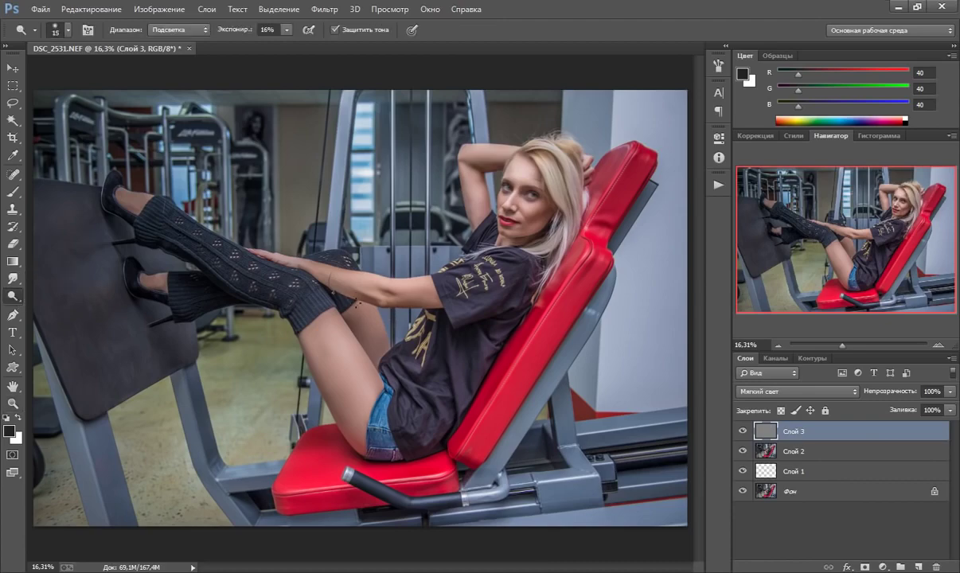
key("bracketright")
key("bracketright")
key("bracketright")
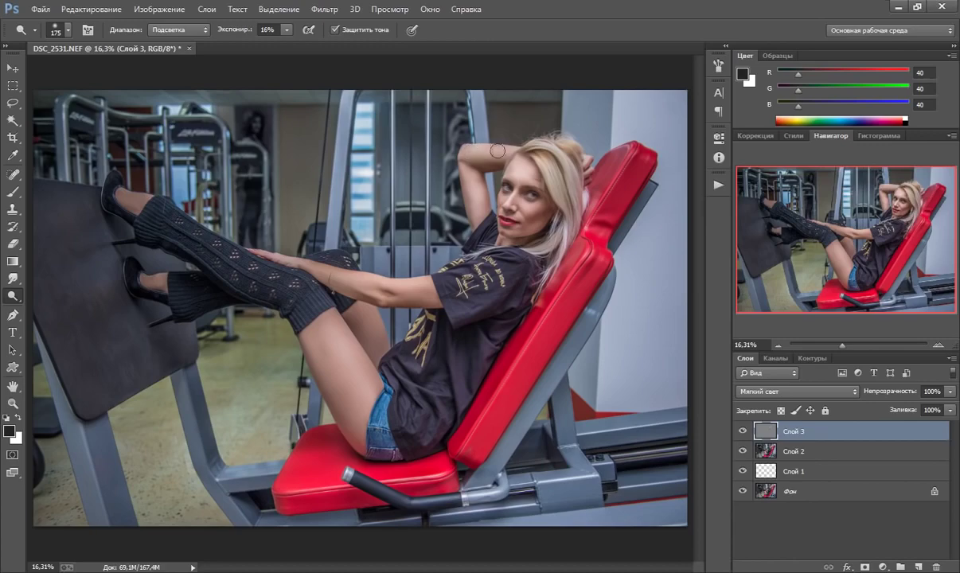
key("bracketleft")
left_click_drag(494, 155, 482, 195)
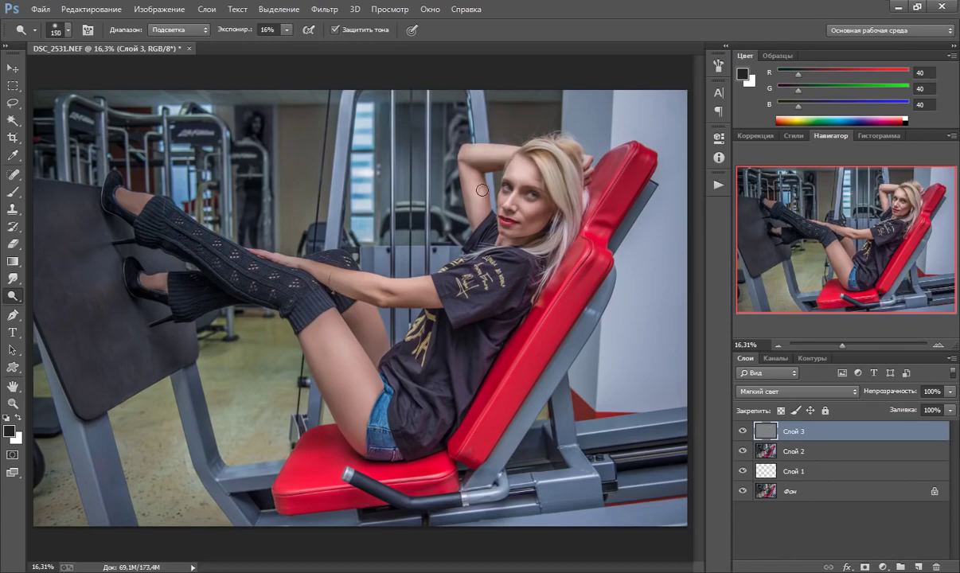
key("bracketright")
key("bracketright")
key("bracketright")
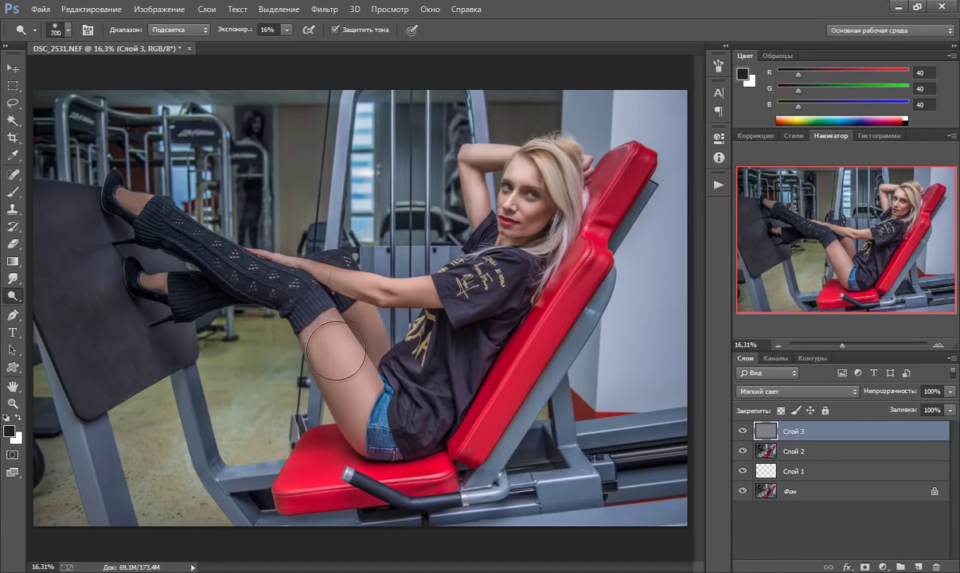
mouse_move(329, 345)
left_mouse_down()
mouse_move(303, 319)
mouse_move(337, 397)
mouse_move(366, 408)
mouse_move(305, 314)
left_mouse_up()
key("bracketleft")
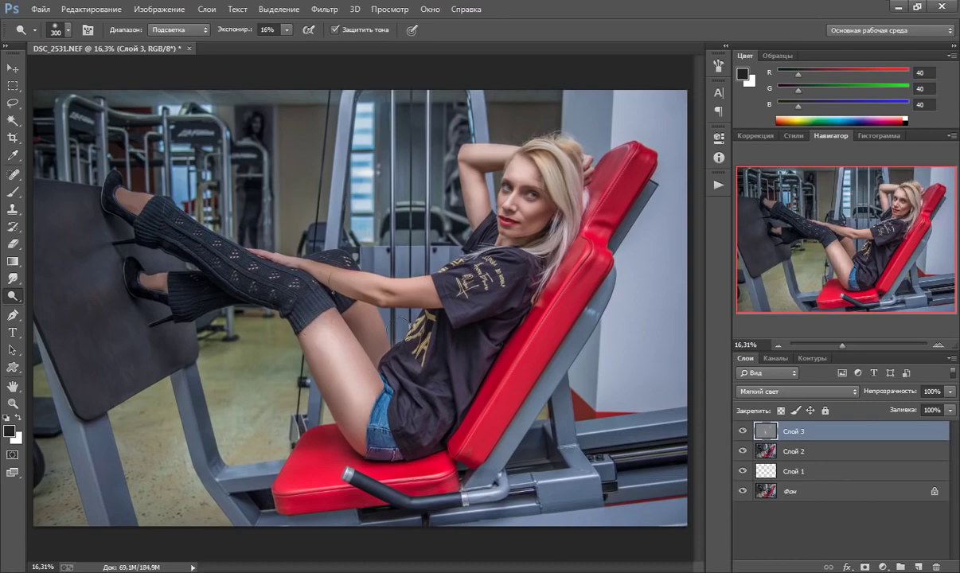
left_click_drag(364, 339, 356, 305)
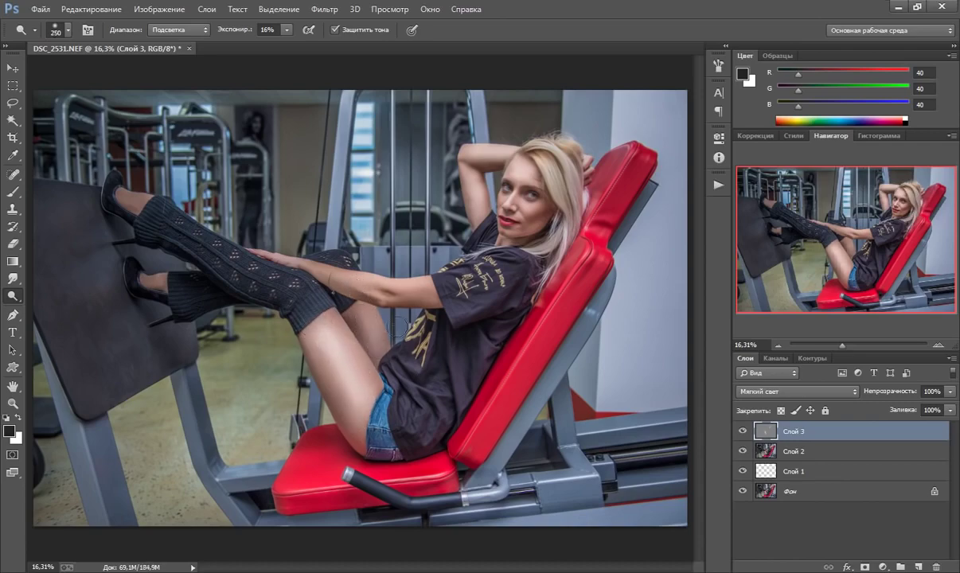
Step: Dodge the forearm, small patches on the thigh and arm, and the shirt and shorts
key("bracketleft")
key("bracketleft")
key("bracketleft")
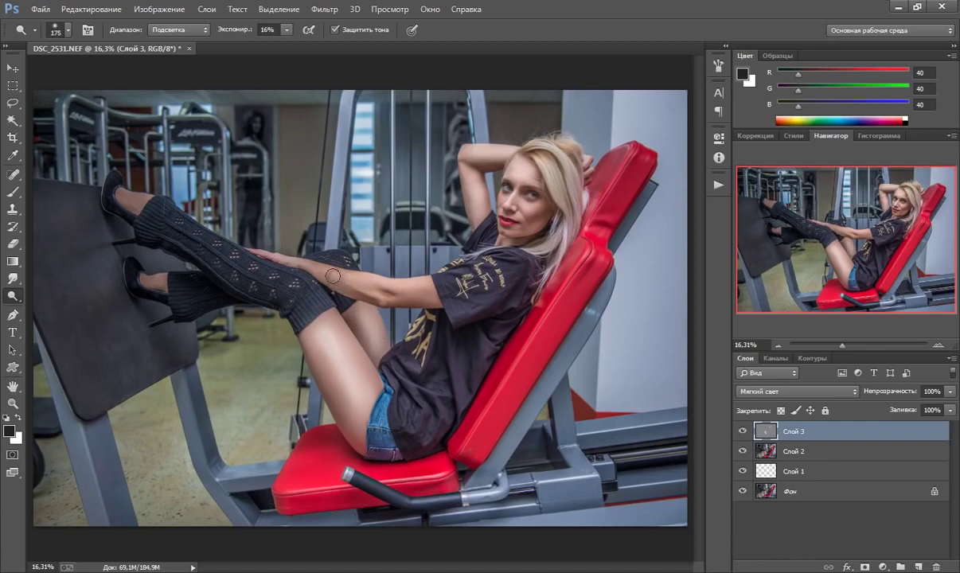
mouse_move(340, 282)
left_mouse_down()
mouse_move(387, 270)
mouse_move(365, 282)
mouse_move(258, 245)
mouse_move(343, 268)
mouse_move(416, 305)
left_mouse_up()
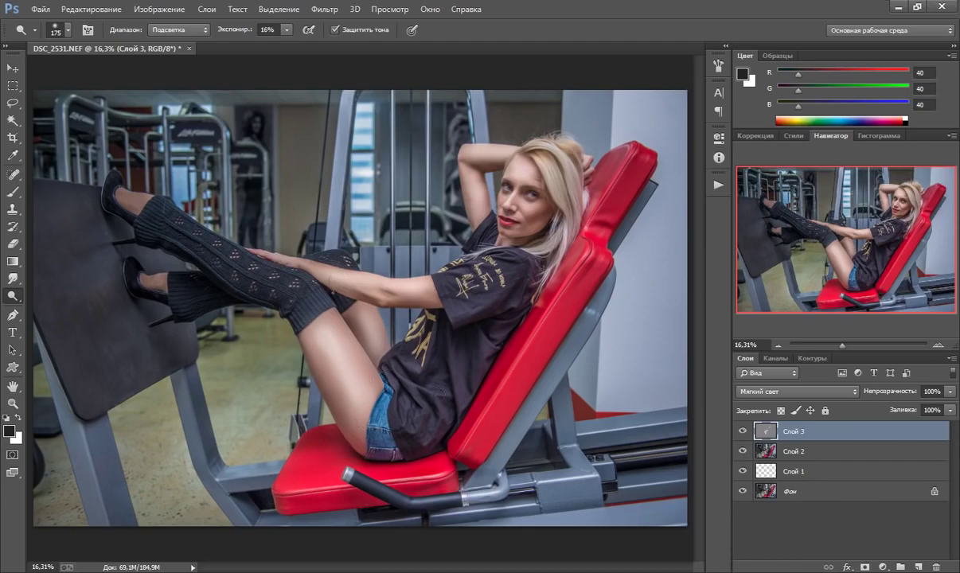
key("bracketleft")
key("bracketleft")
key("bracketleft")
key("bracketleft")
key("bracketleft")
left_click_drag(428, 342, 423, 309)
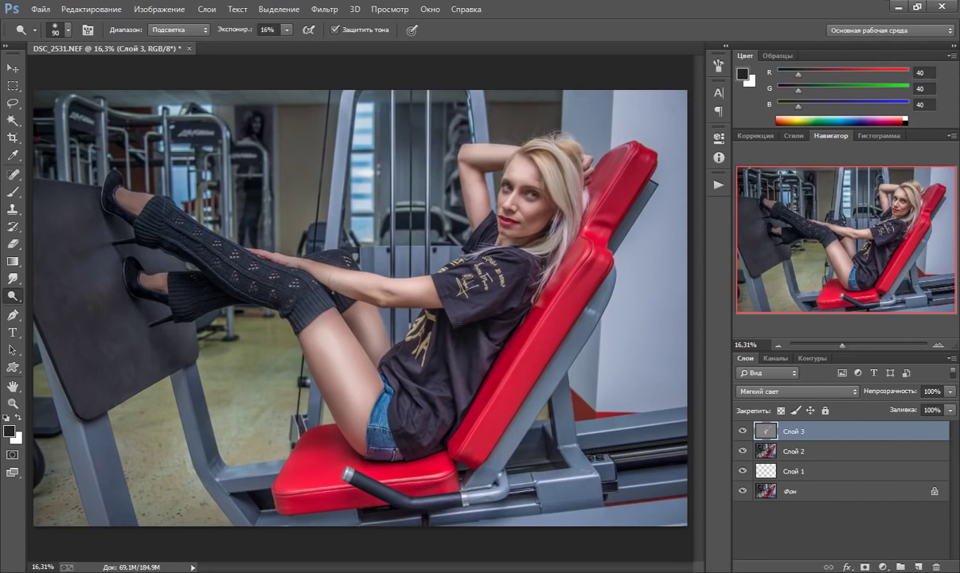
key("bracketright")
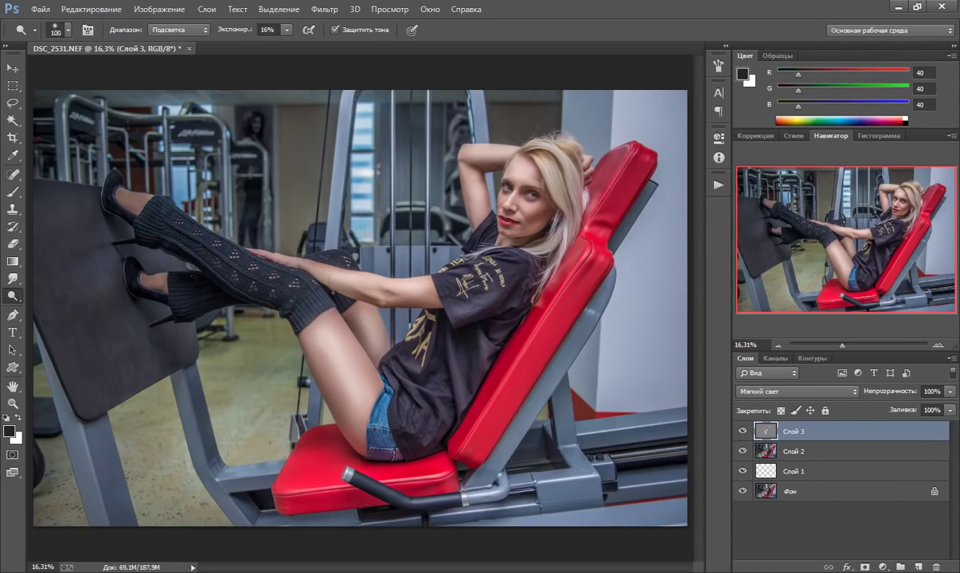
key("bracketleft")
key("bracketleft")
key("bracketleft")
left_click_drag(384, 358, 412, 381)
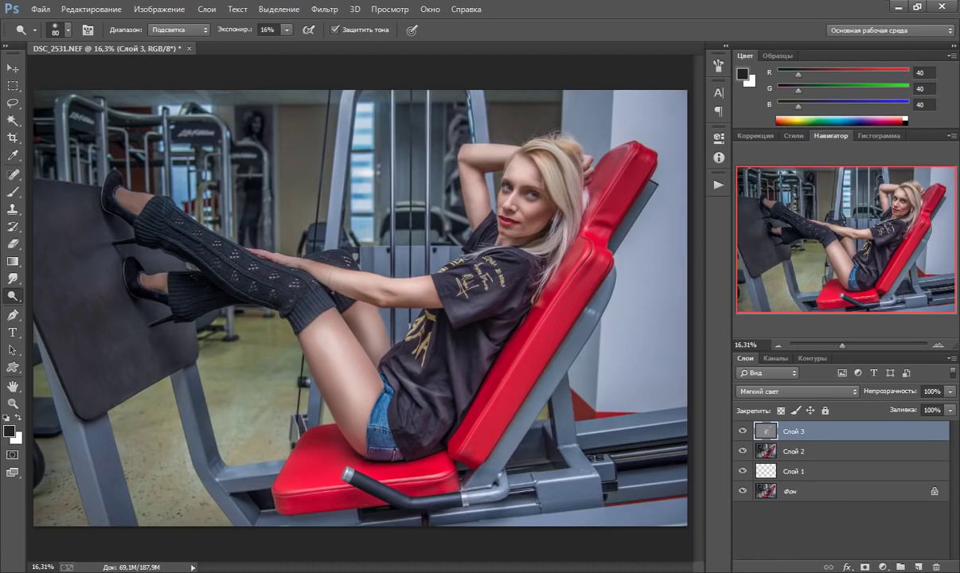
Step: Brighten the front edge of the red seat and a patch of the denim shorts
key("bracketright")
key("bracketright")
key("bracketright")
key("bracketright")
key("bracketright")
key("bracketleft")
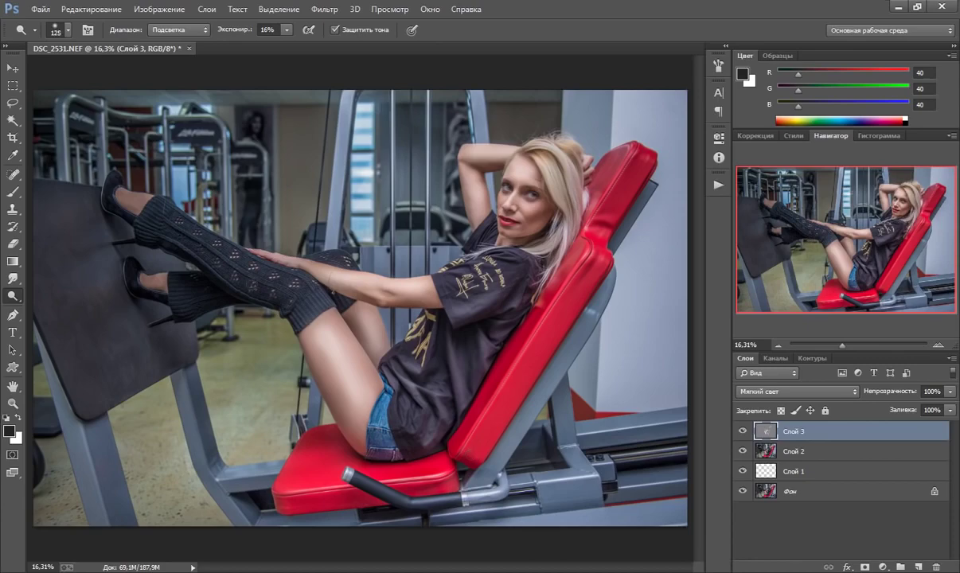
key("bracketleft")
key("bracketleft")
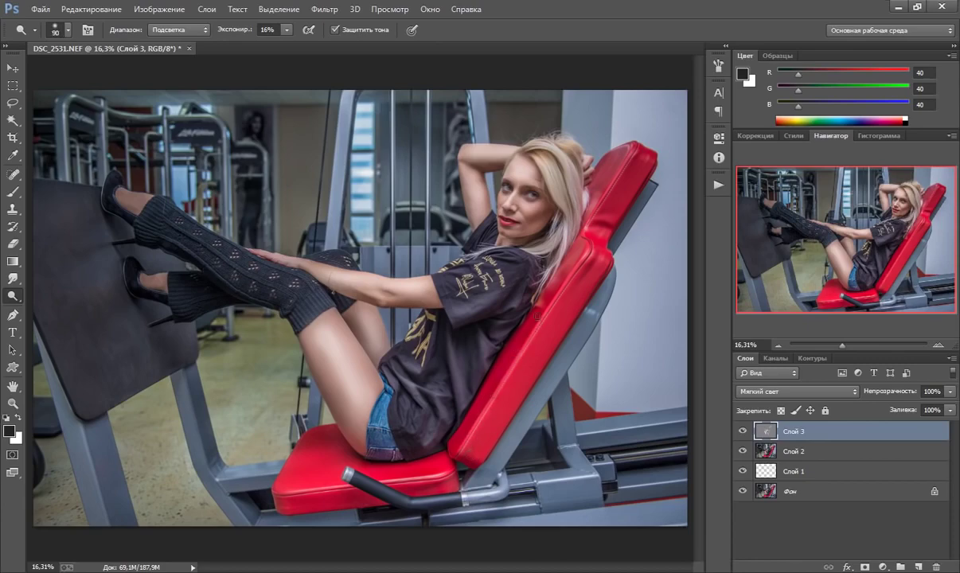
key("bracketright")
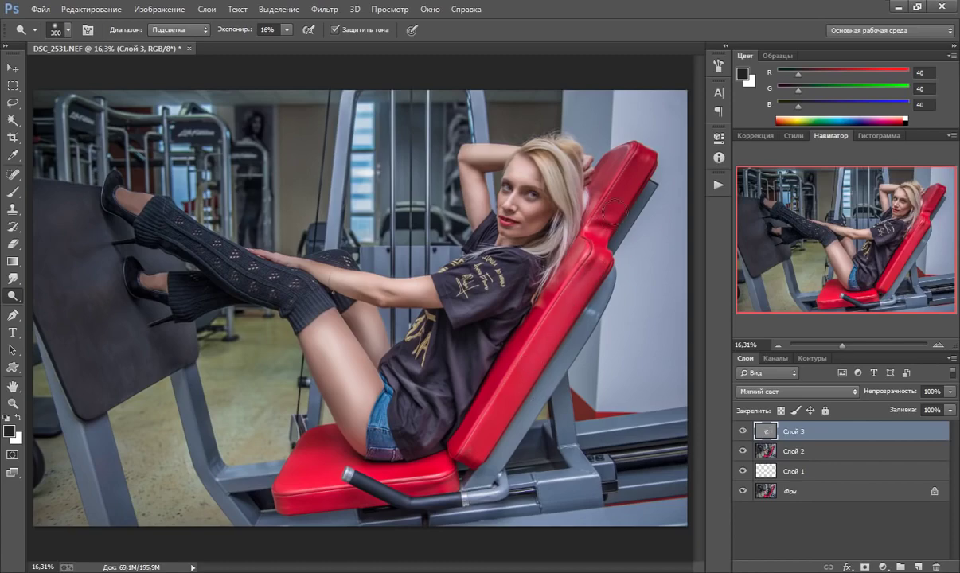
key("bracketleft")
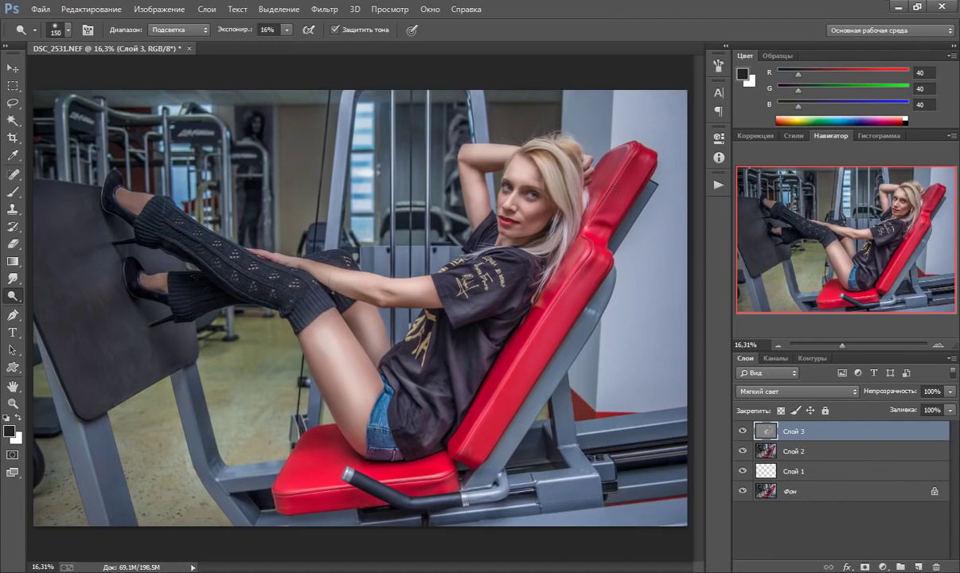
key("bracketleft")
key("bracketleft")
key("bracketleft")
key("bracketright")
key("bracketright")
key("bracketright")
key("bracketright")
key("bracketright")
key("bracketright")
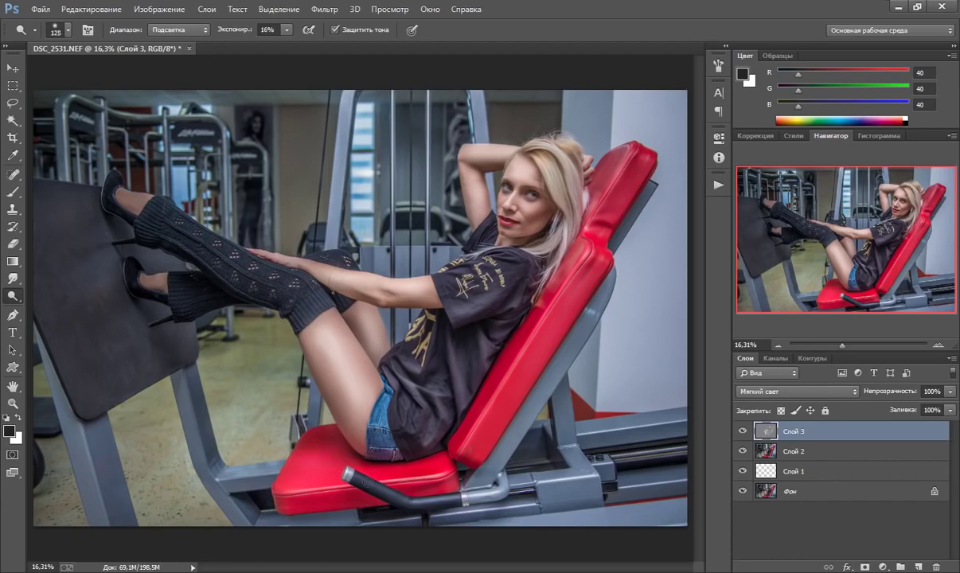
left_click_drag(399, 472, 415, 472)
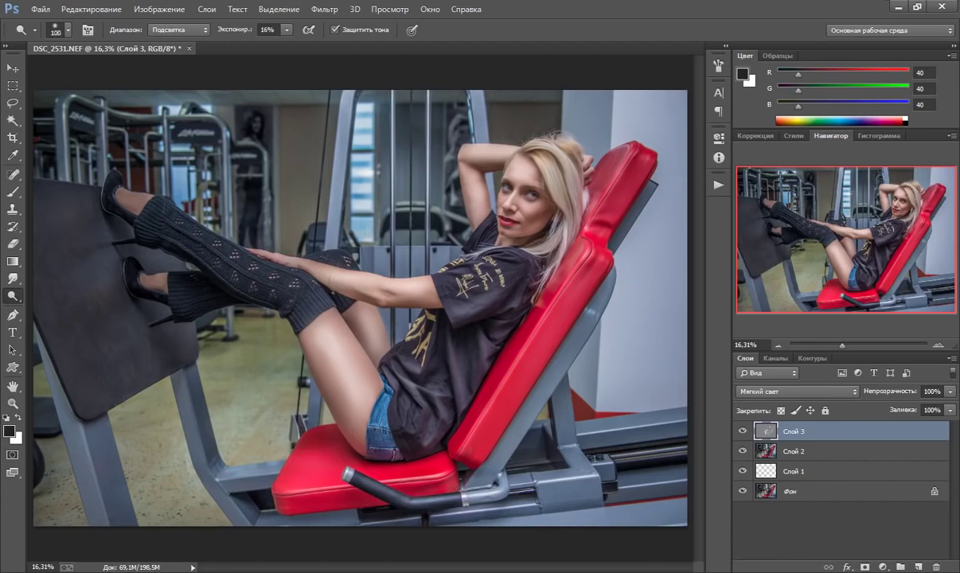
left_click_drag(342, 456, 425, 468)
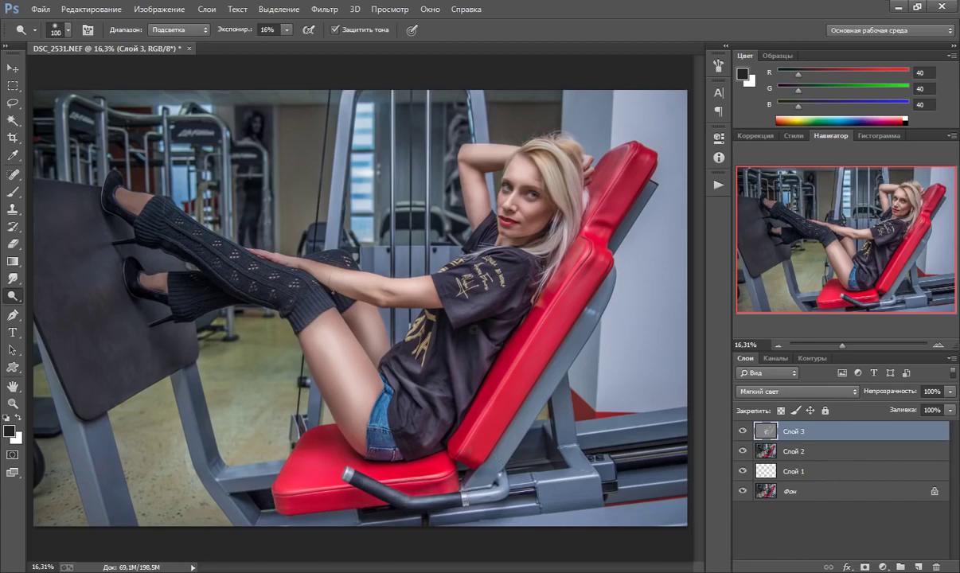
key("bracketright")
key("bracketright")
key("bracketleft")
left_click_drag(363, 422, 372, 435)
Step: Lighten the legs with two more dodge strokes, ending at brush size 70
key("bracketleft")
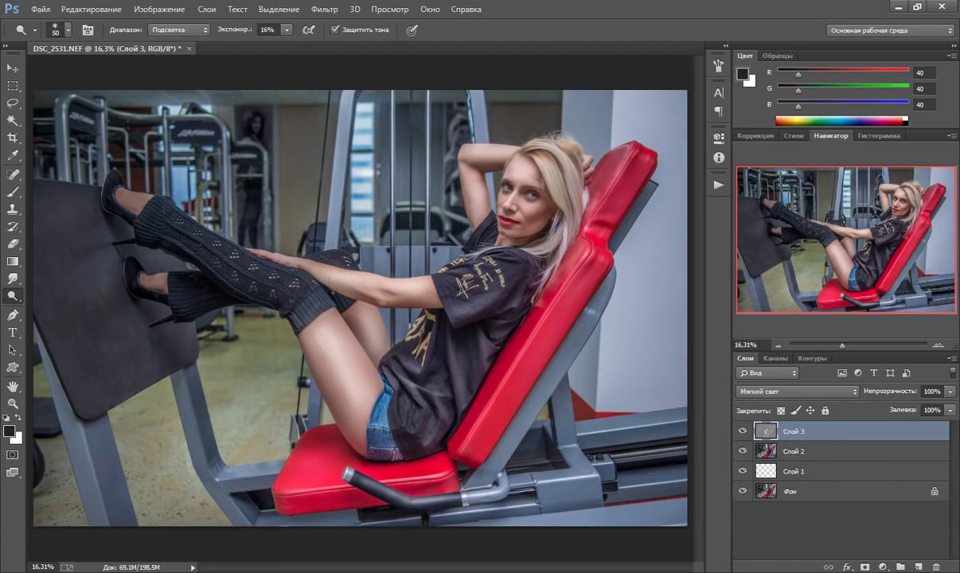
key("bracketright")
key("bracketright")
key("bracketright")
left_click_drag(155, 234, 274, 247)
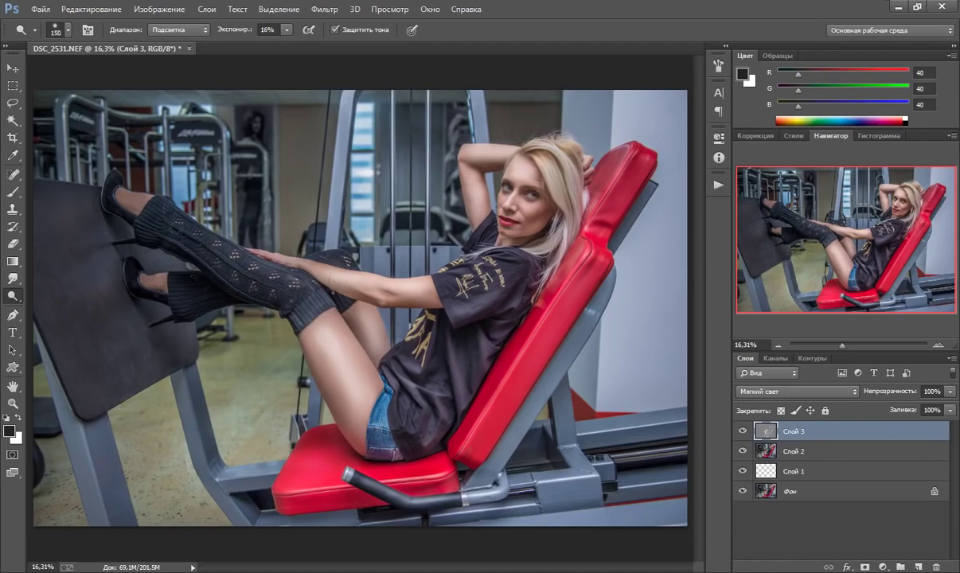
key("bracketleft")
key("bracketleft")
key("bracketleft")
key("bracketright")
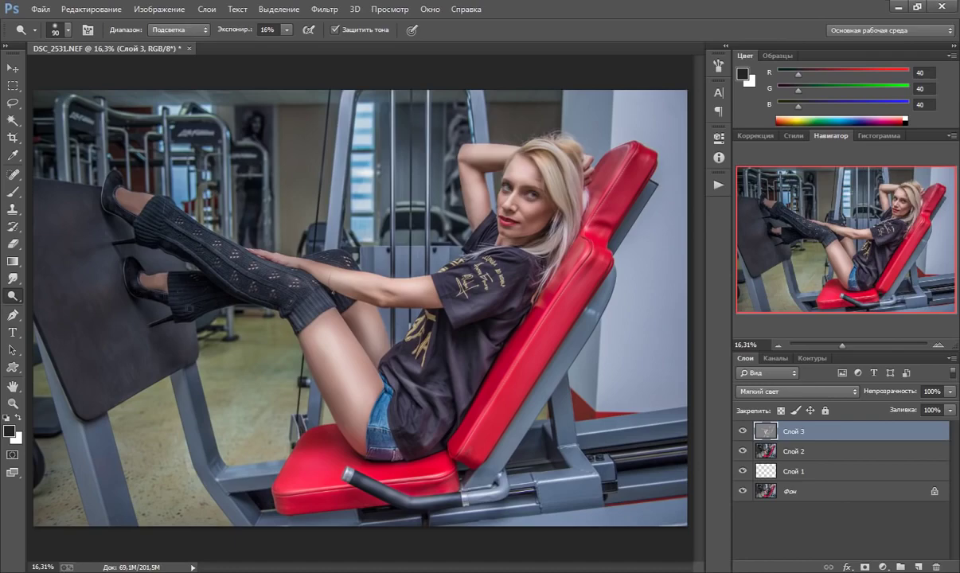
key("bracketleft")
key("bracketleft")
mouse_move(195, 282)
left_mouse_down()
mouse_move(163, 285)
mouse_move(194, 291)
left_mouse_up()
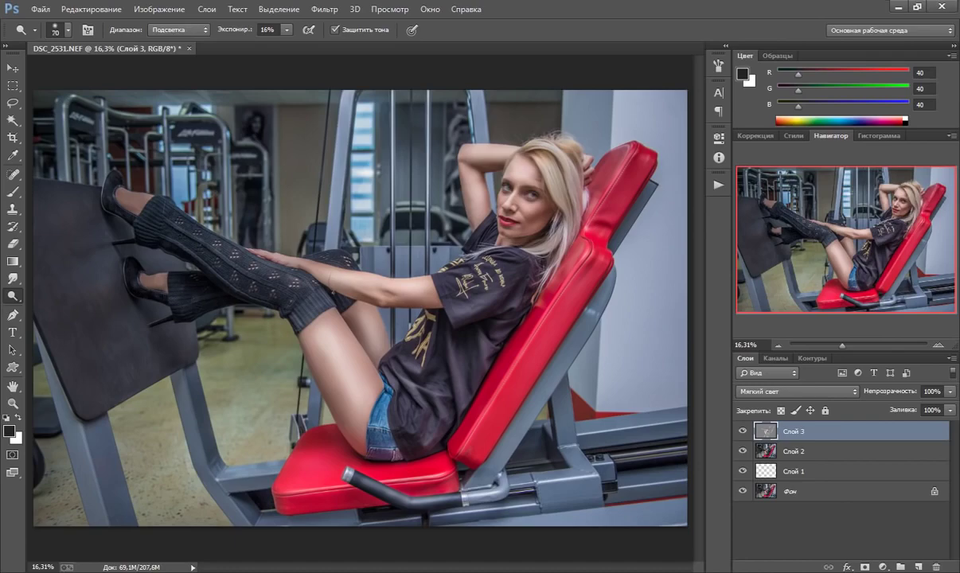
Step: Burn the thigh and knee shading on Слой 3 with the Burn tool on Shadows at 14%
right_click(13, 294)
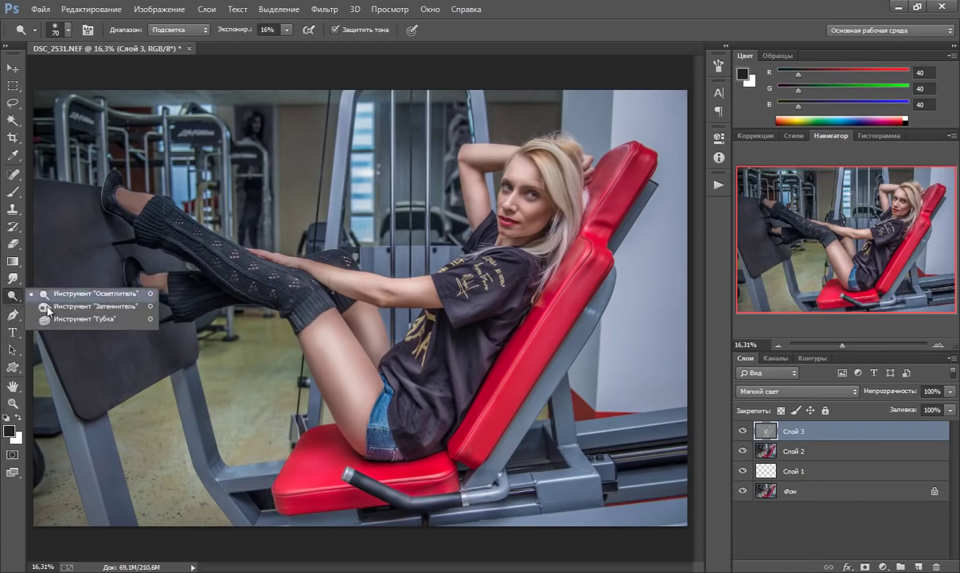
left_click(48, 307)
key("bracketright")
key("bracketright")
key("bracketright")
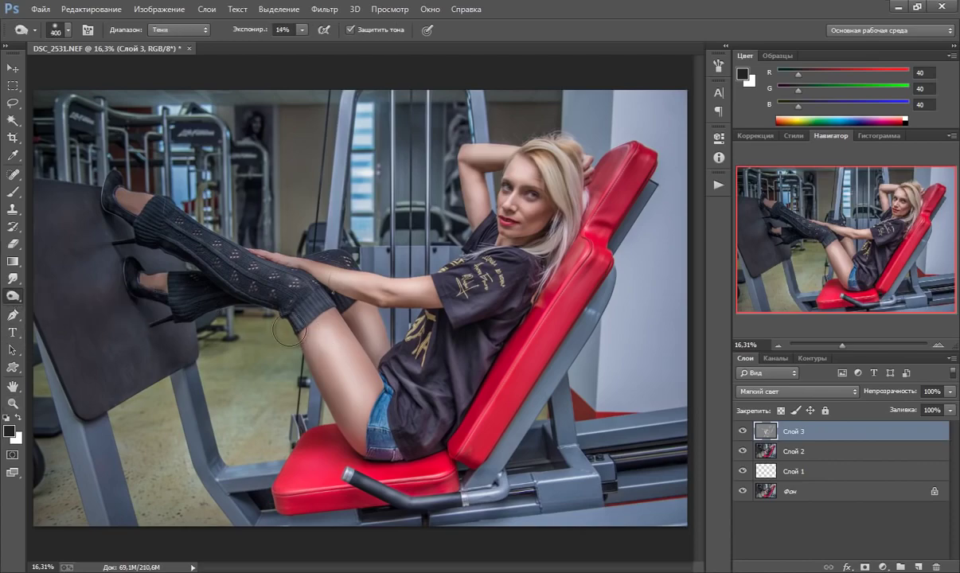
left_click_drag(307, 344, 332, 314)
key("bracketleft")
left_click_drag(344, 328, 379, 379)
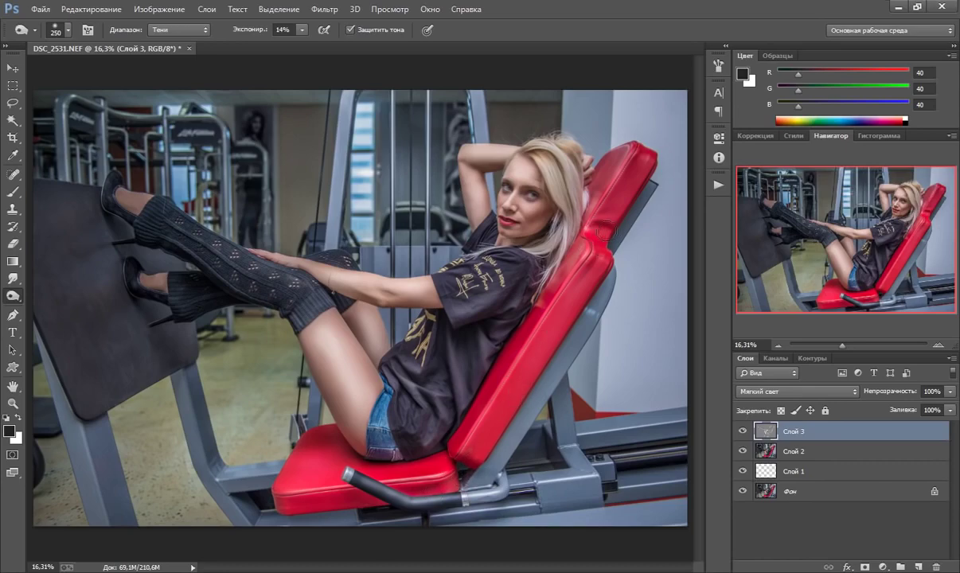
Step: Resize the burn brush repeatedly while deepening the remaining thigh and arm shading
key("bracketleft")
key("bracketleft")
key("bracketleft")
key("bracketleft")
key("bracketright")
key("bracketright")
key("bracketleft")
key("bracketright")
key("bracketright")
key("bracketright")
key("bracketright")
key("bracketright")
key("bracketleft")
key("bracketleft")
key("bracketright")
key("bracketleft")
Step: Zoom in on the face and burn shadows around the eyes, nose and chin, resizing the brush as needed
key("z")
left_click(565, 184)
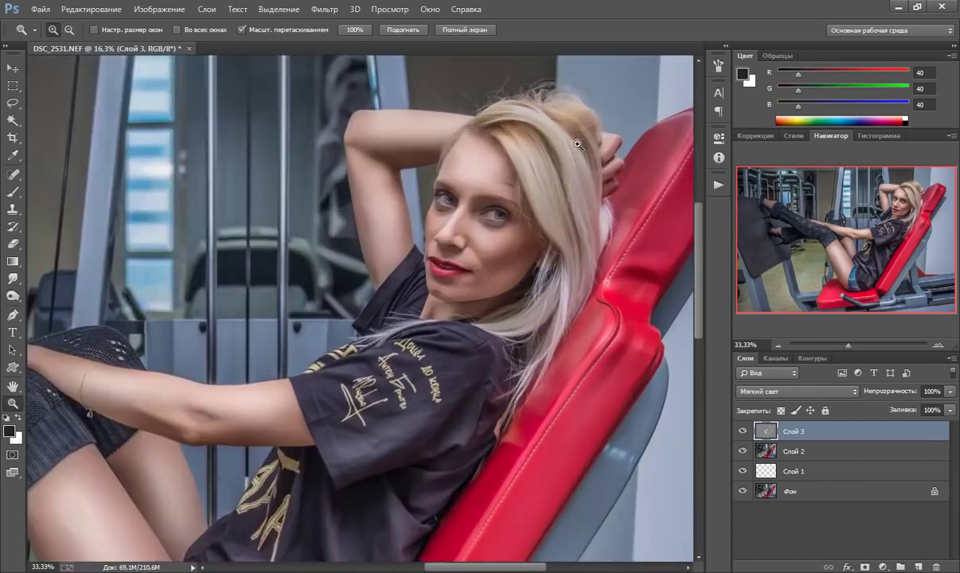
key("o")
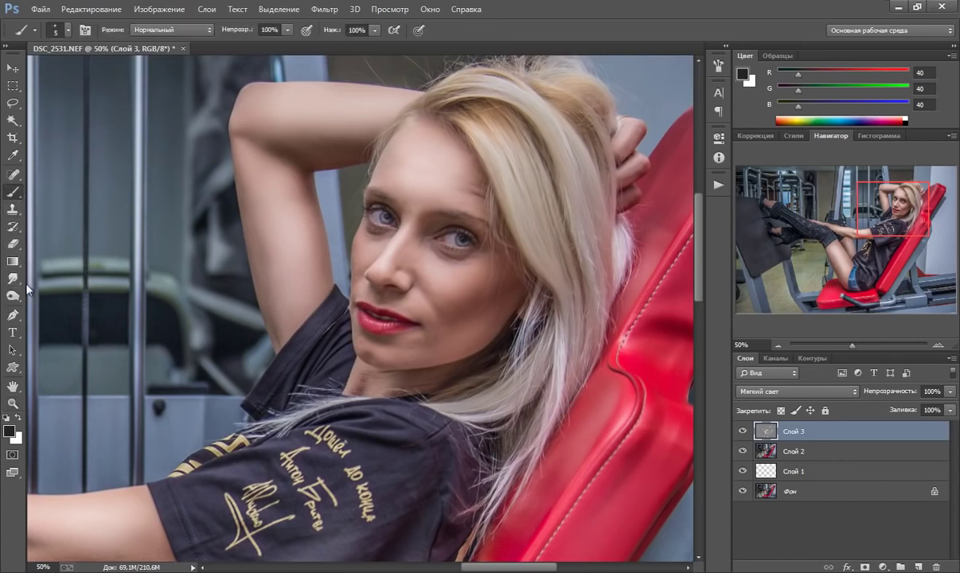
key("bracketleft")
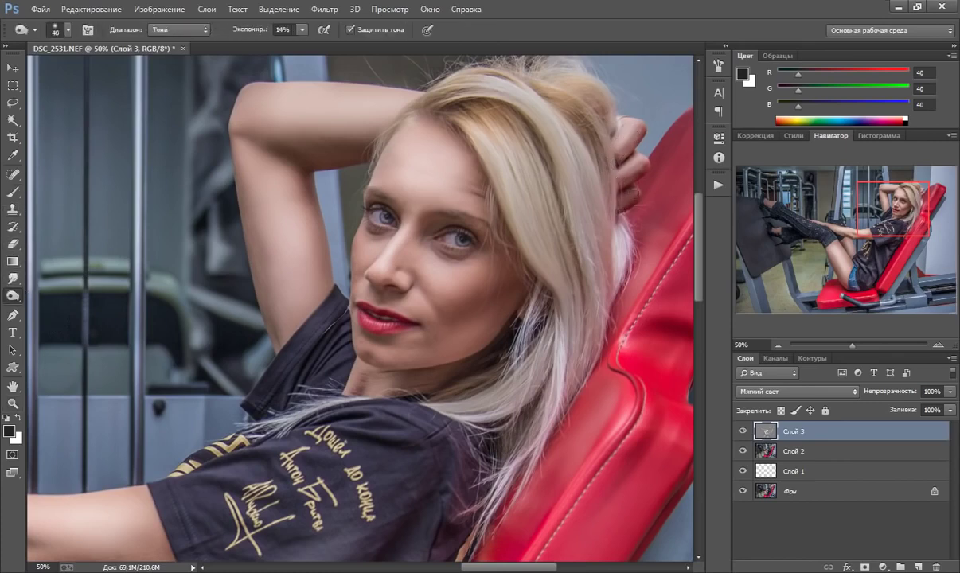
key("bracketright")
key("bracketright")
key("bracketright")
key("bracketright")
key("bracketright")
key("bracketright")
key("bracketleft")
key("bracketleft")
key("bracketleft")
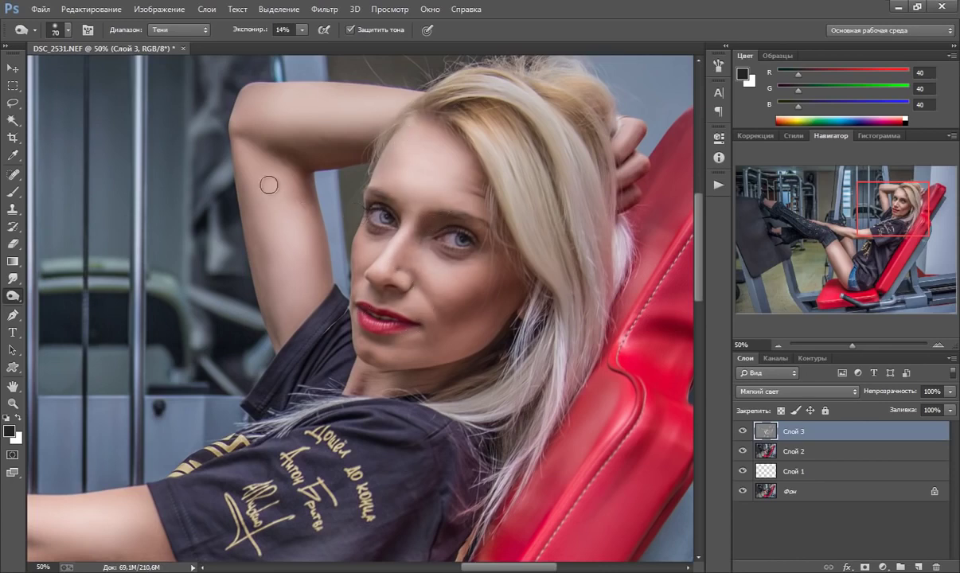
key("bracketleft")
key("bracketleft")
key("bracketright")
Step: Fit the image on screen and toggle Слой 3 to compare before and after
left_click(13, 404)
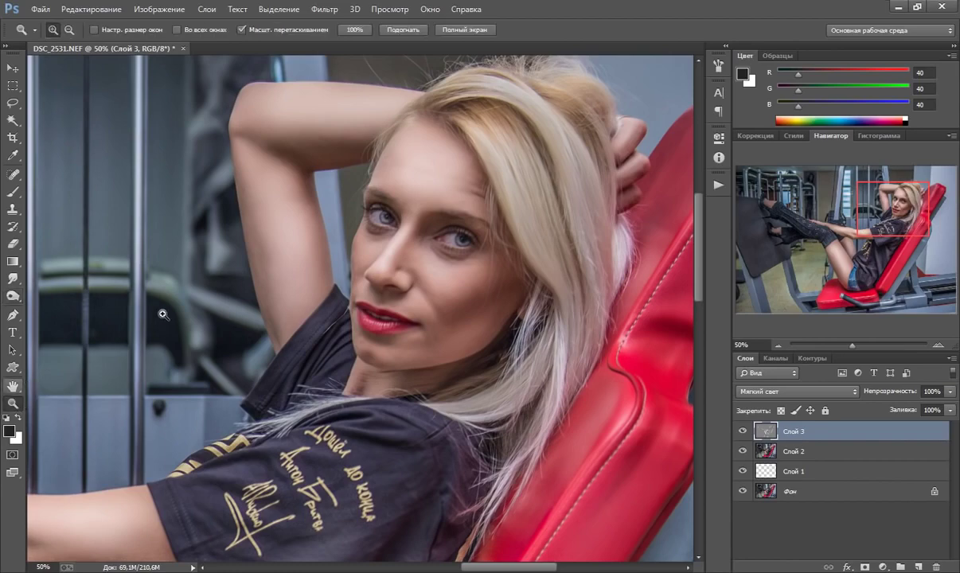
right_click(376, 265)
left_click(408, 275)
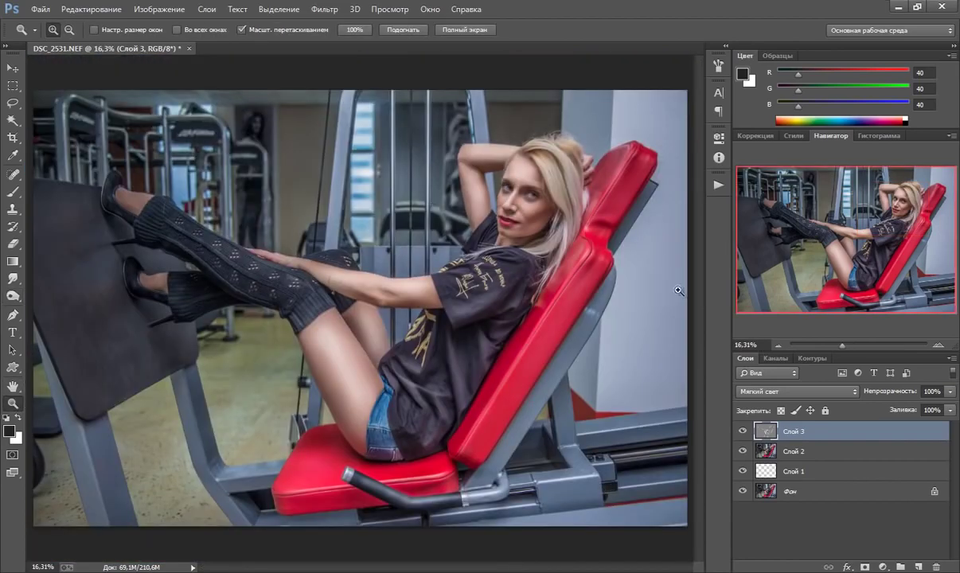
left_click(744, 432)
left_click(743, 432)
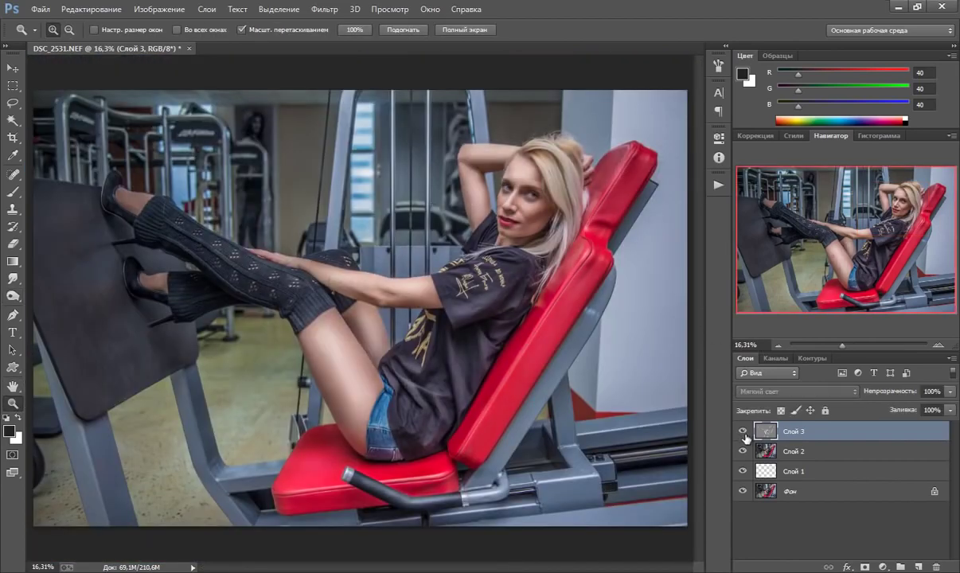
left_click(743, 432)
left_click(741, 432)
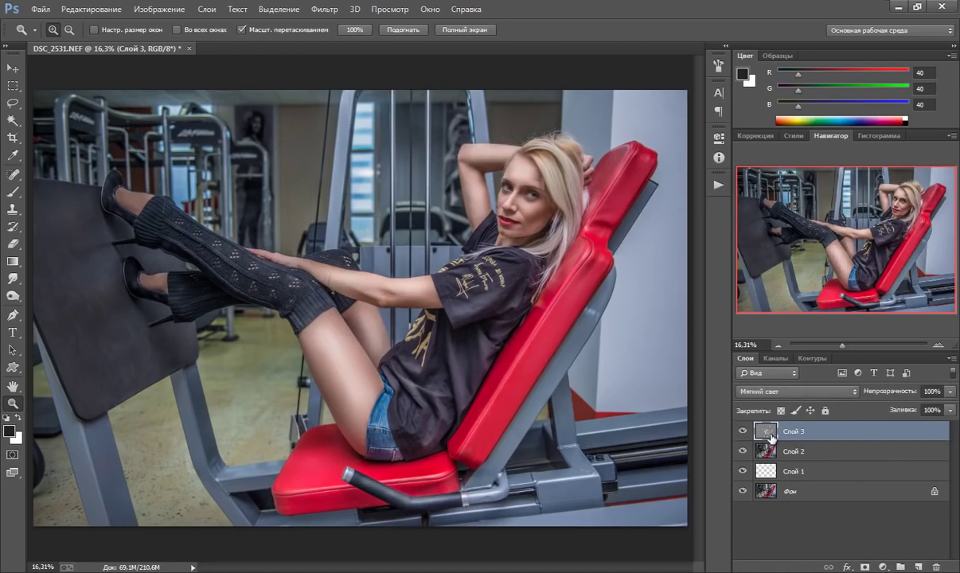
Step: Reduce Слой 3's opacity and toggle its visibility to compare the result
left_click(950, 392)
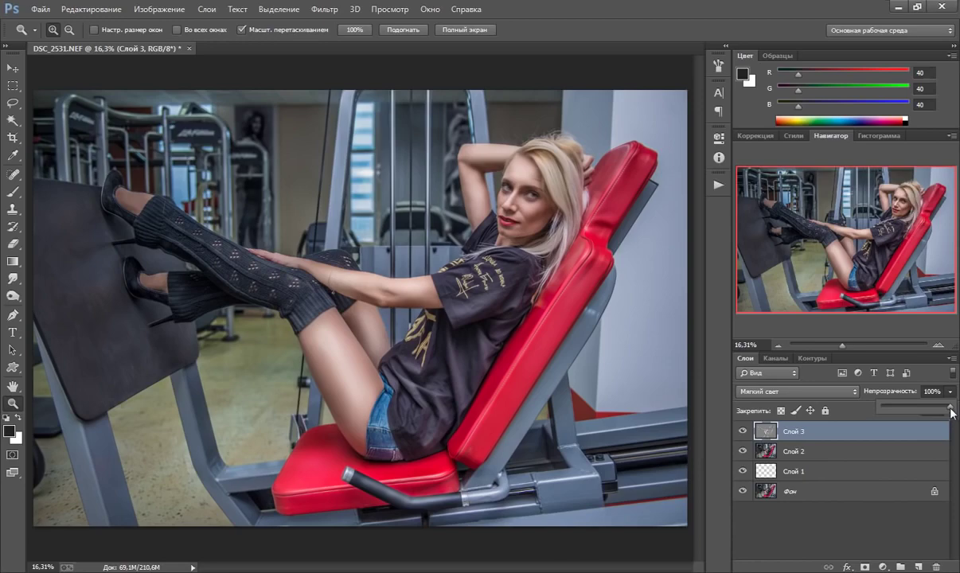
left_click_drag(951, 410, 935, 411)
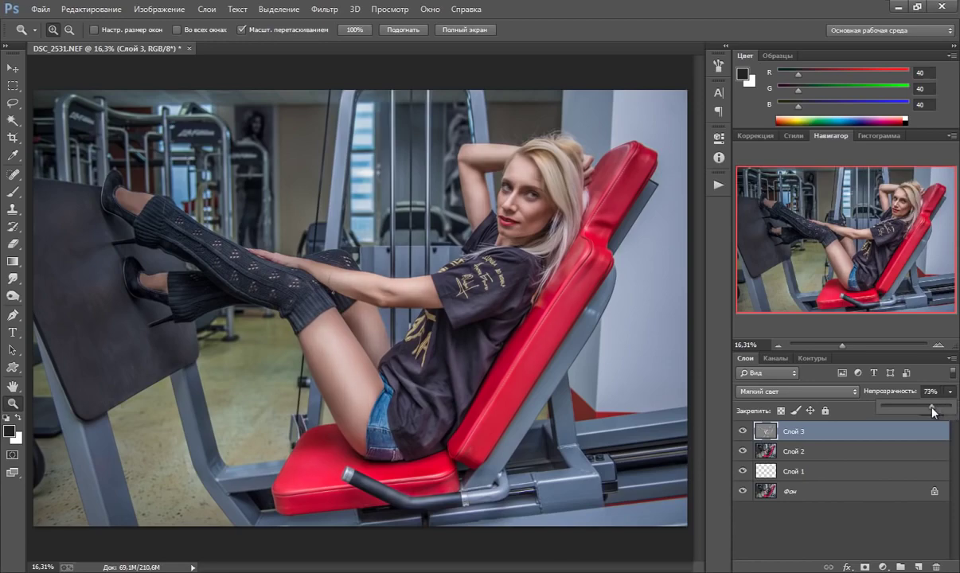
left_click(702, 412)
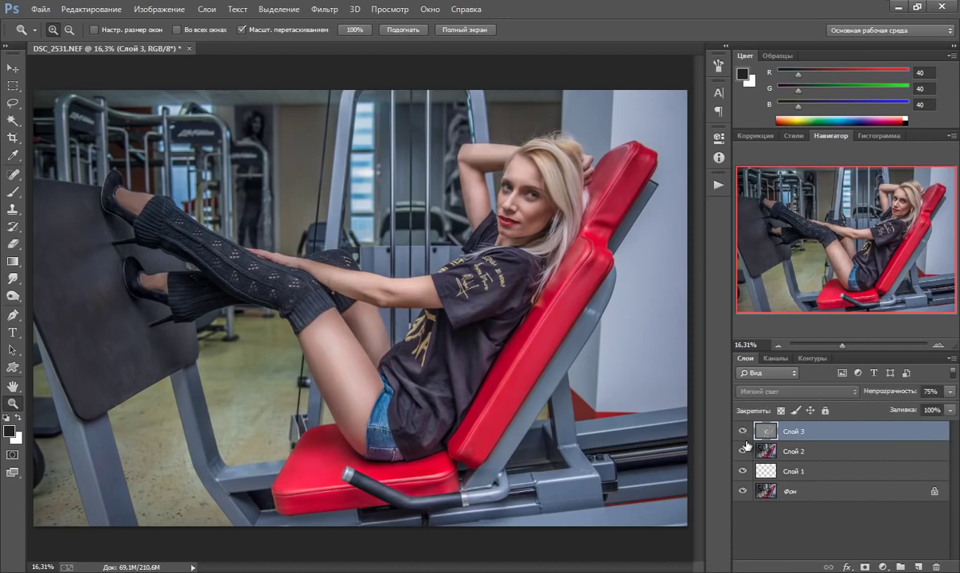
left_click(743, 432)
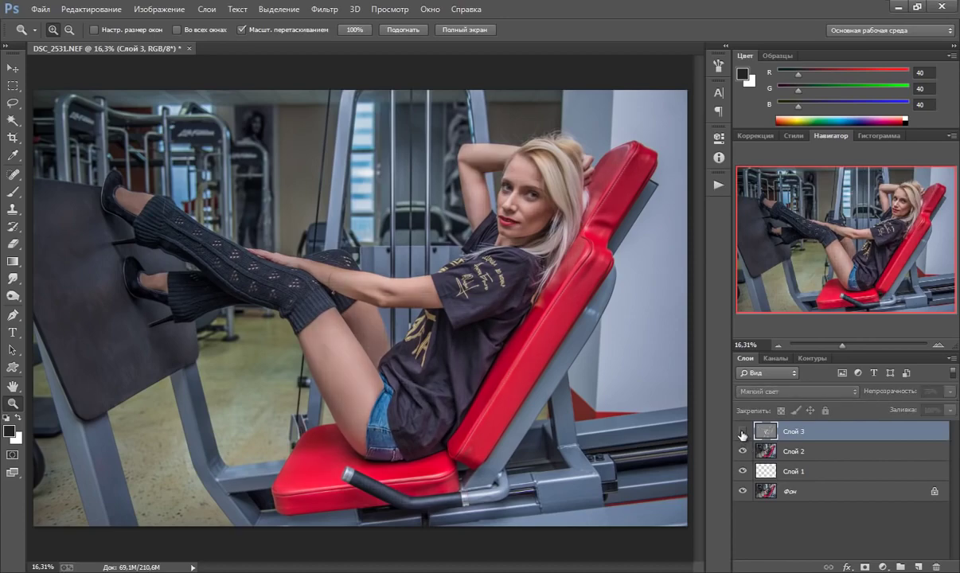
left_click(743, 432)
left_click(743, 432)
left_click(743, 432)
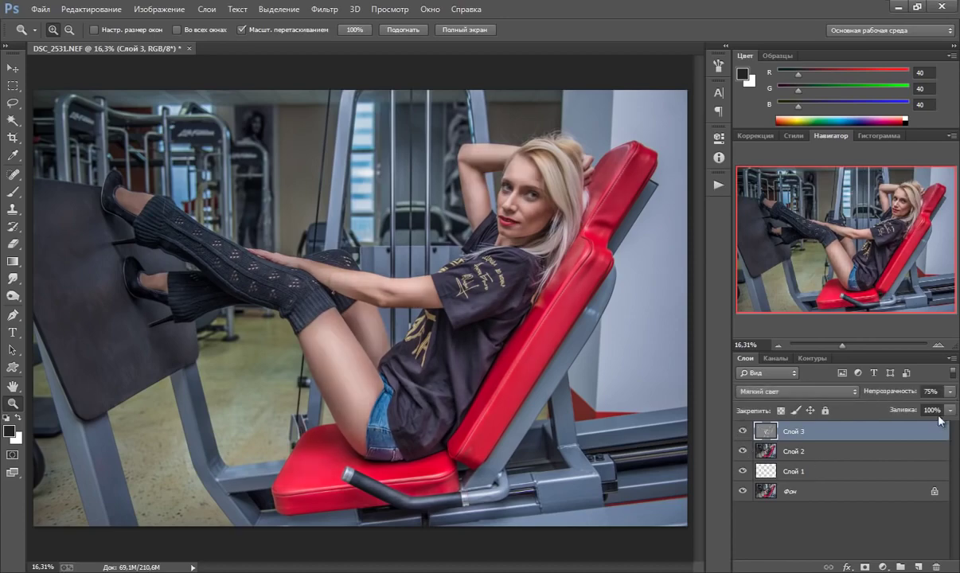
Step: Fine-tune Слой 3's opacity to 70% and recheck the difference
left_click(953, 395)
left_click_drag(936, 406, 933, 406)
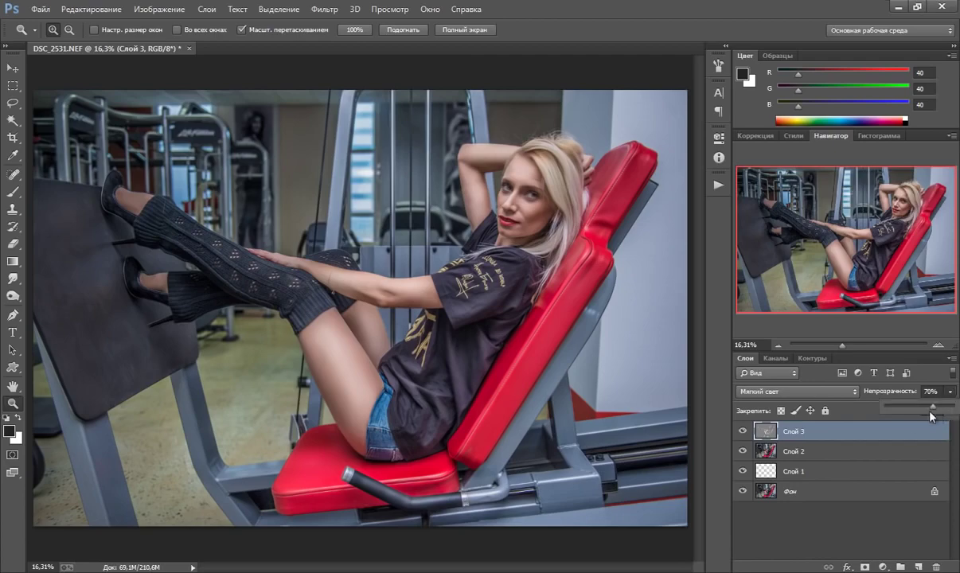
left_click(743, 431)
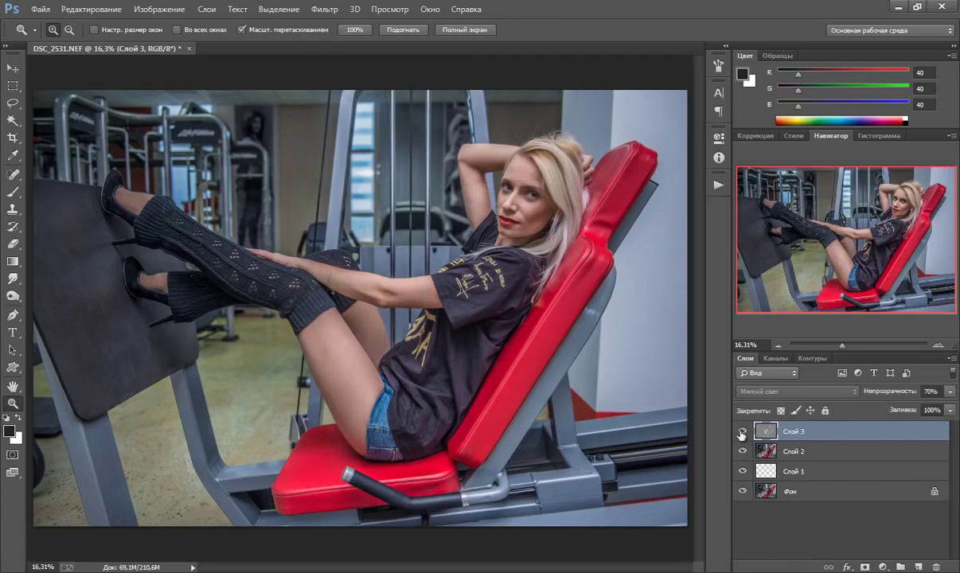
left_click(743, 432)
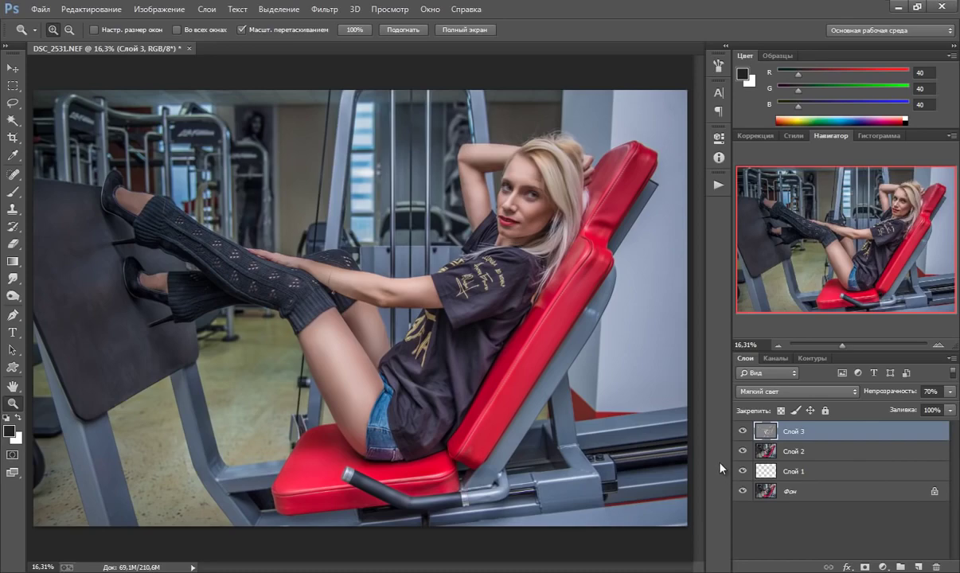
left_click(12, 295)
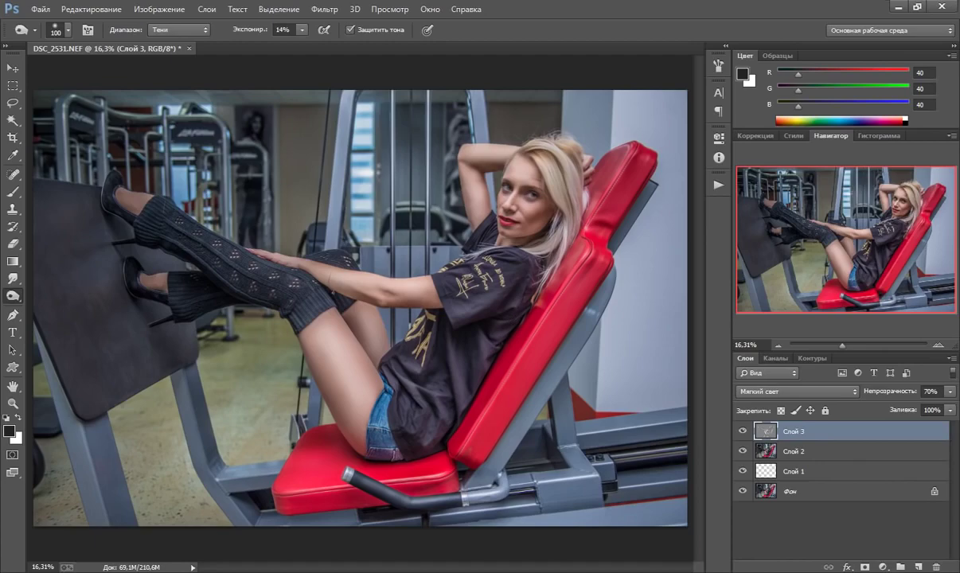
Step: Dodge the hair highlights, then stamp all visible layers into a new merged Слой 4
key("bracketleft")
key("bracketleft")
key("bracketleft")
right_click(12, 296)
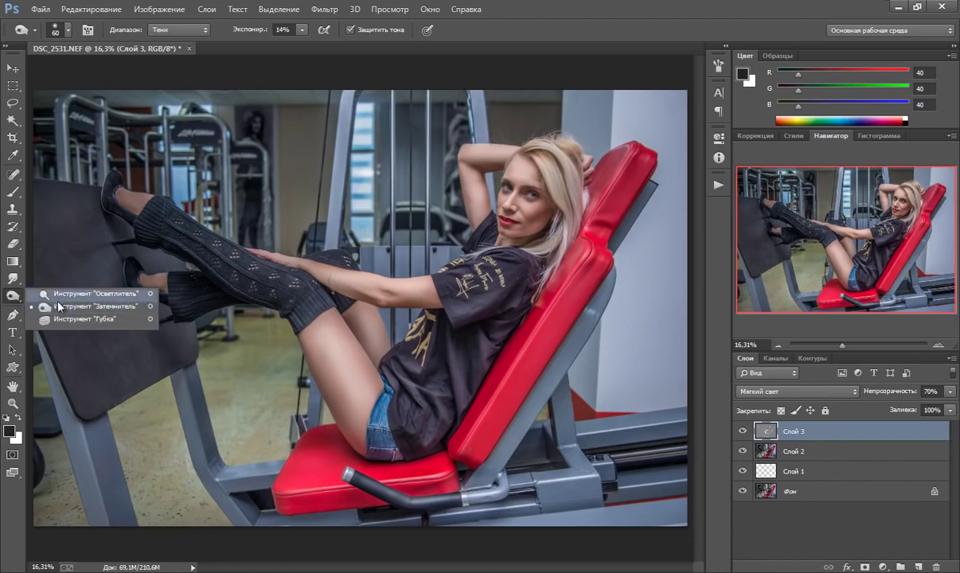
left_click(56, 278)
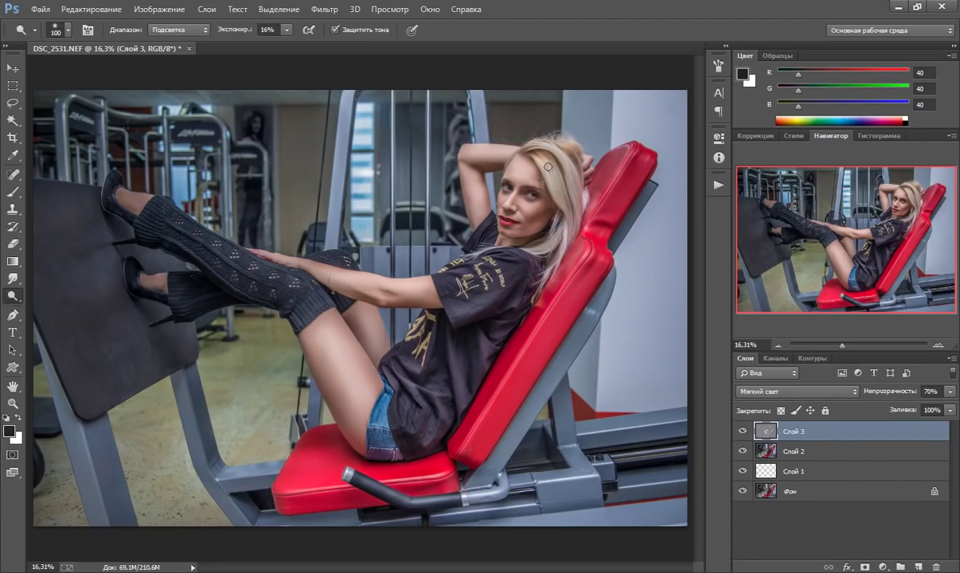
key("bracketright")
key("bracketright")
left_click_drag(569, 172, 574, 152)
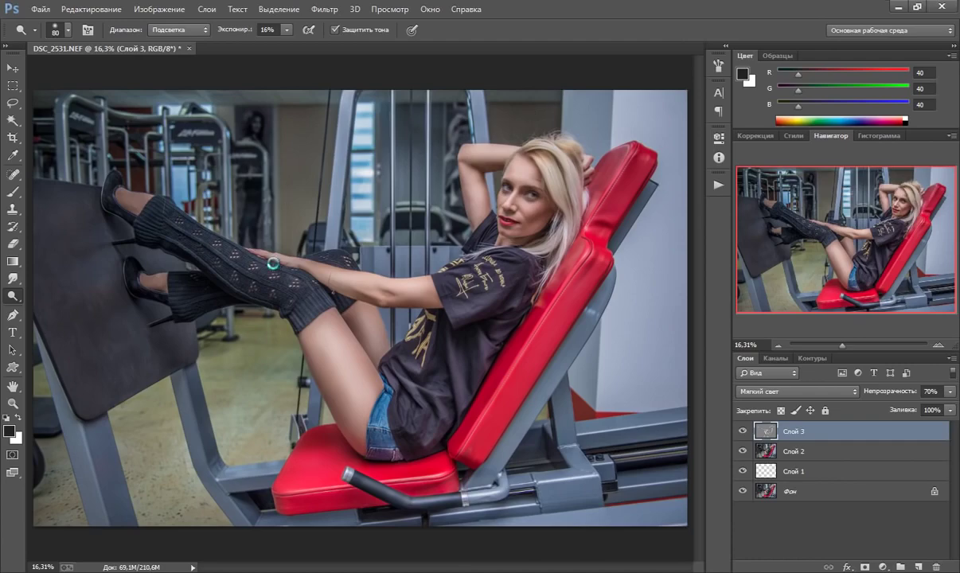
key("ctrl+shift+alt+e")
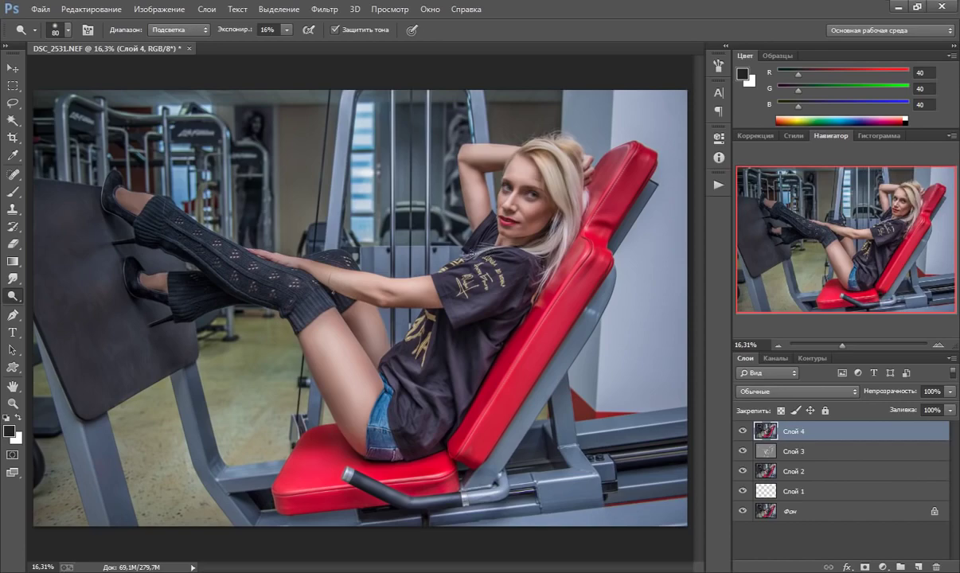
Step: In the Camera Raw Filter's calibration, set Red Primary hue +79 and saturation +90
left_click(324, 9)
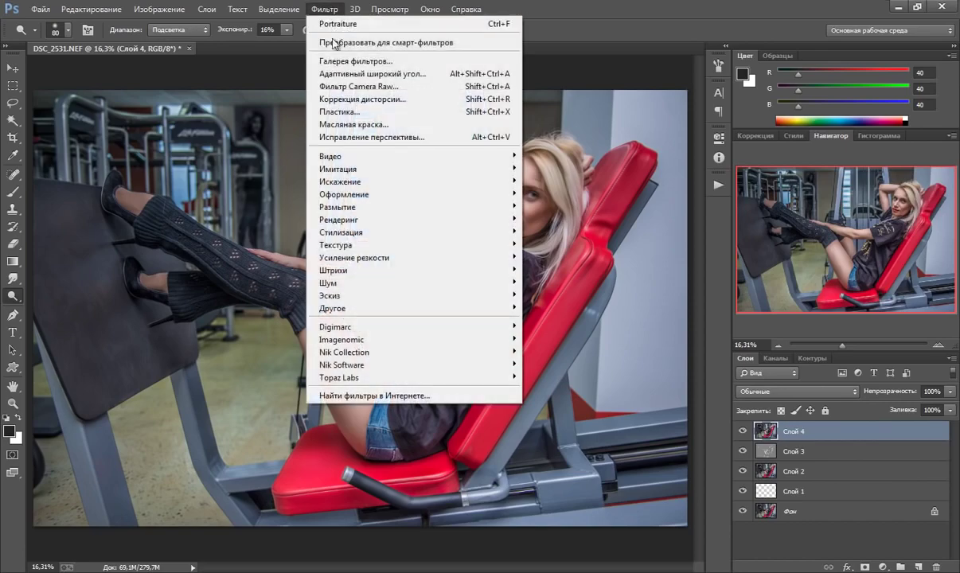
left_click(346, 88)
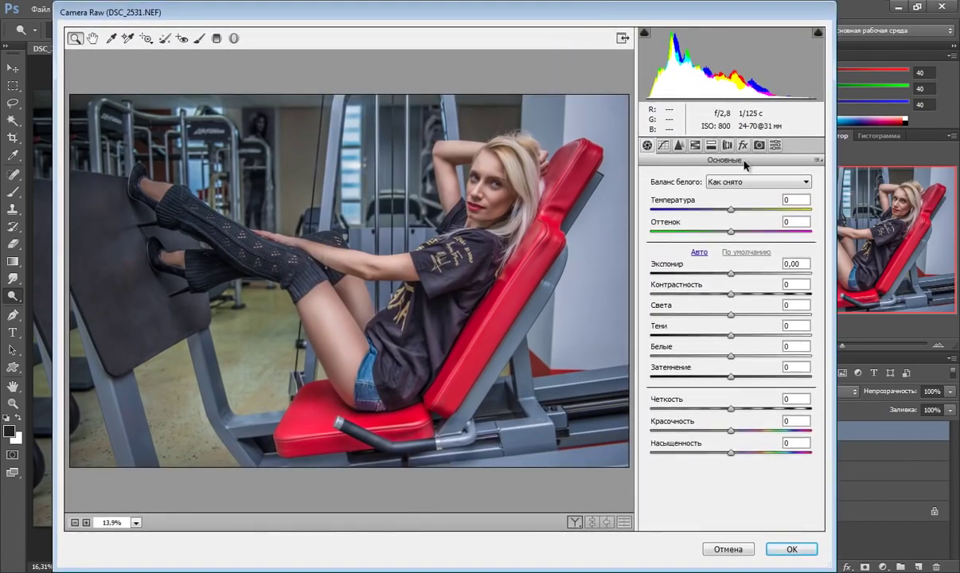
left_click(759, 145)
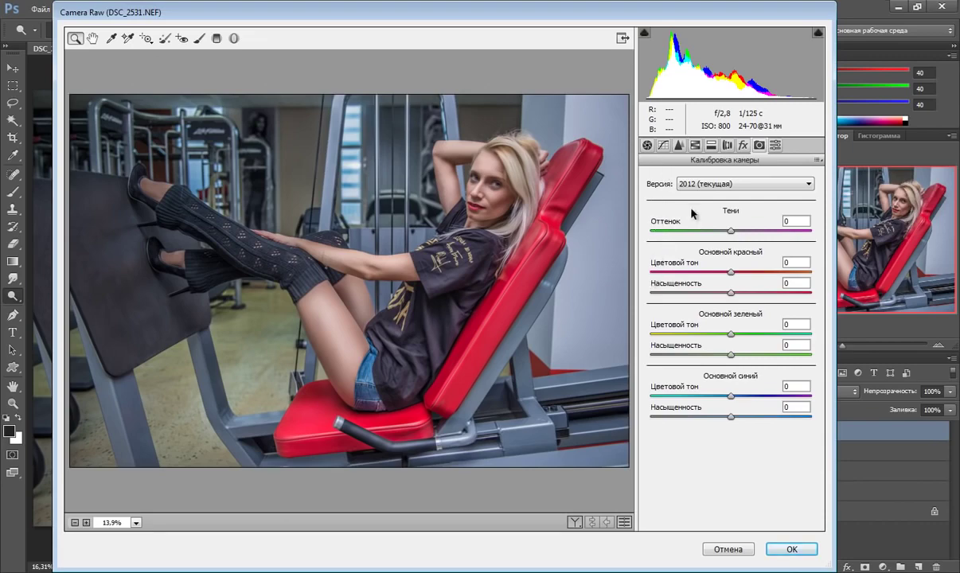
left_click_drag(731, 272, 794, 281)
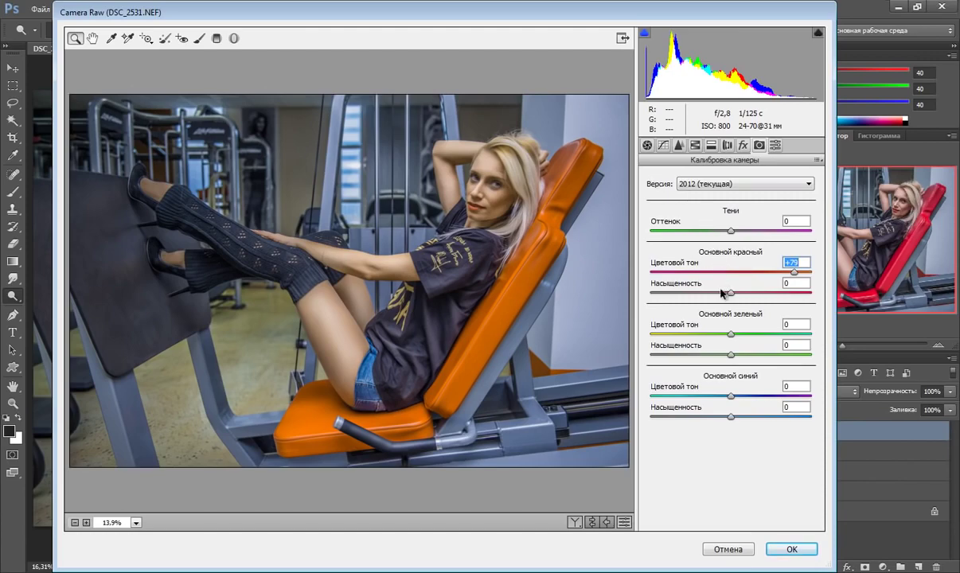
left_click_drag(731, 293, 808, 300)
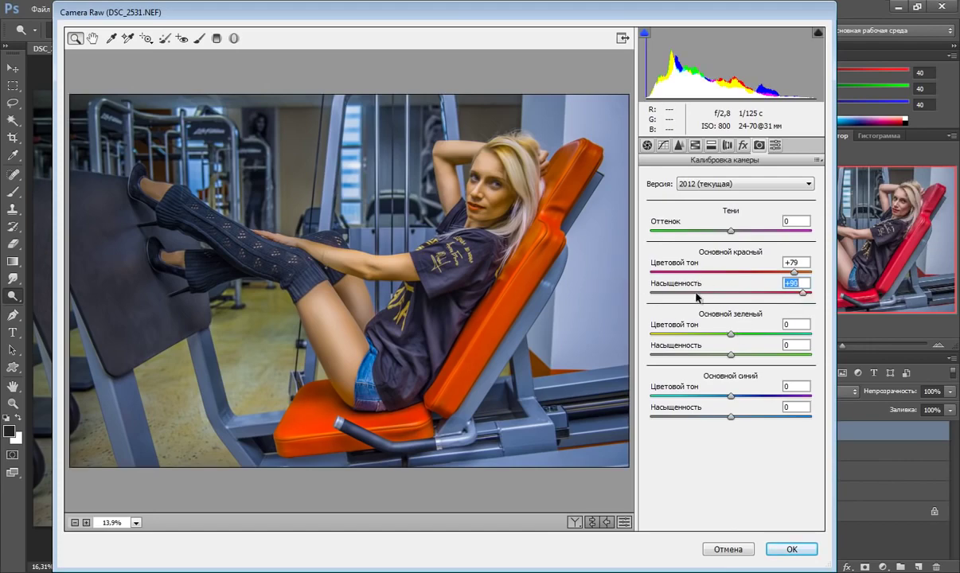
Step: Set Green Primary hue +68, saturation -10, and lower Blue Primary hue to -60
left_click(732, 335)
left_click_drag(732, 337, 784, 339)
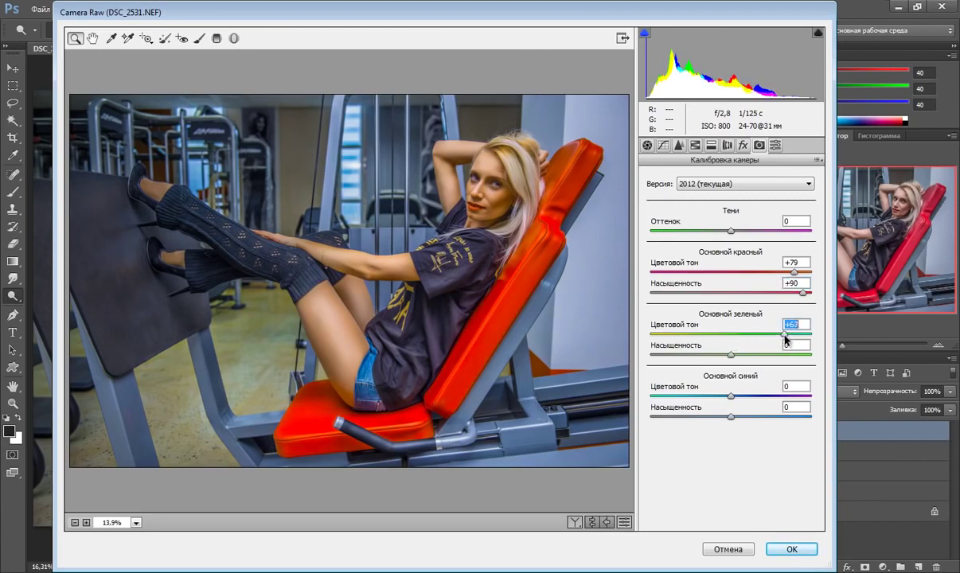
left_click_drag(786, 340, 787, 340)
left_click_drag(732, 354, 723, 359)
mouse_move(731, 396)
left_mouse_down()
mouse_move(750, 396)
mouse_move(688, 396)
left_mouse_up()
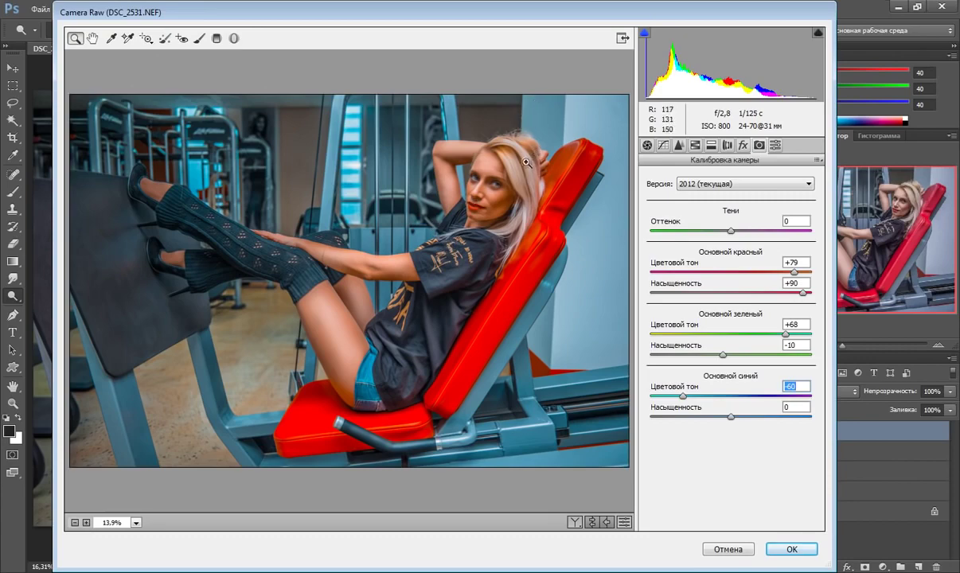
left_click(695, 145)
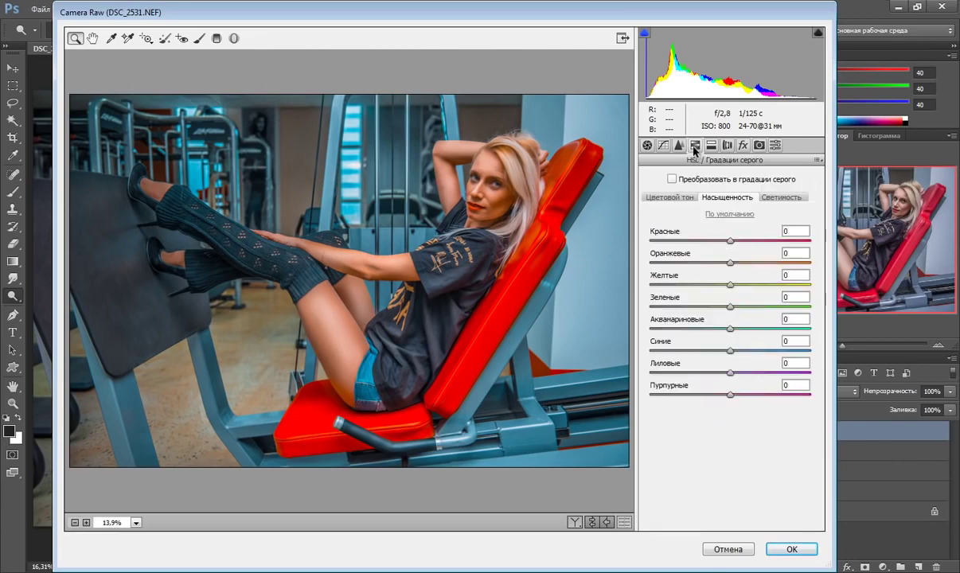
Step: Shift HSL hues to Oranges -15, Yellows -30 and Aquas +70
left_click(667, 201)
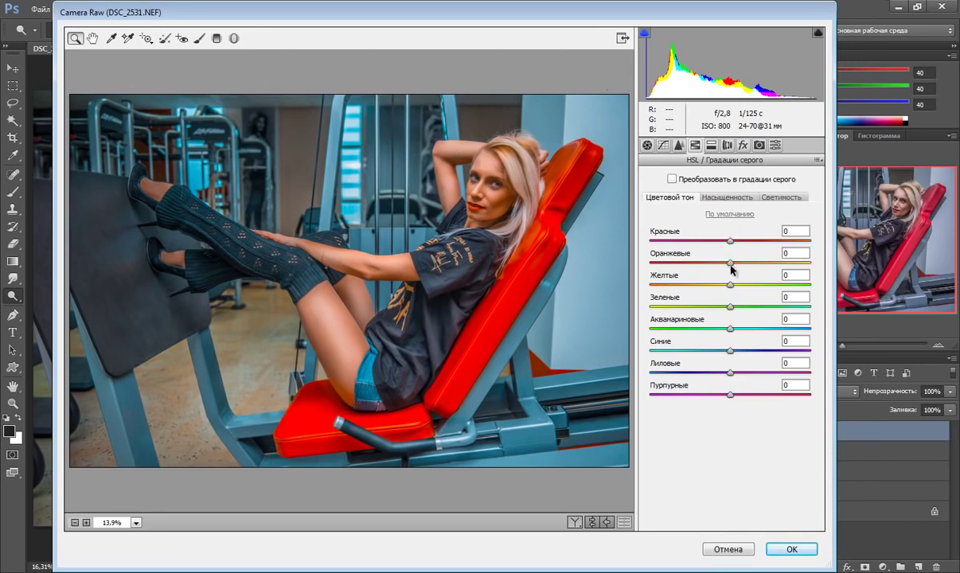
left_click_drag(731, 264, 725, 264)
left_click_drag(723, 265, 721, 267)
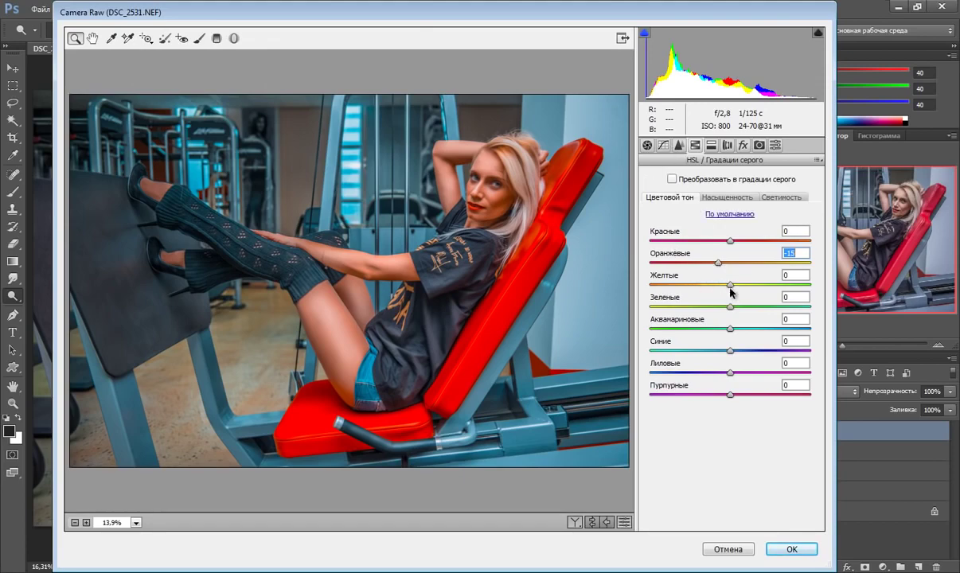
left_click_drag(730, 285, 709, 286)
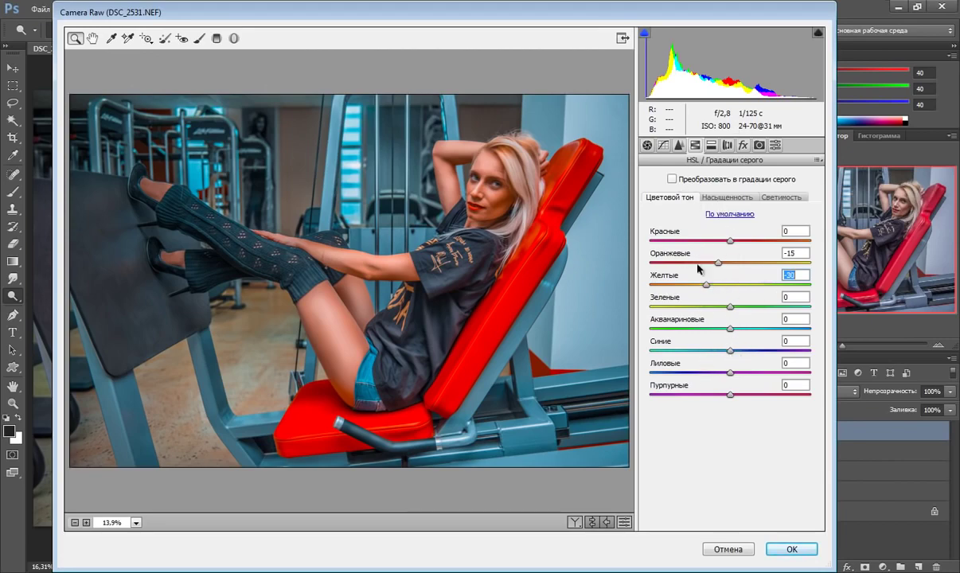
left_click(731, 328)
left_click_drag(731, 327, 788, 327)
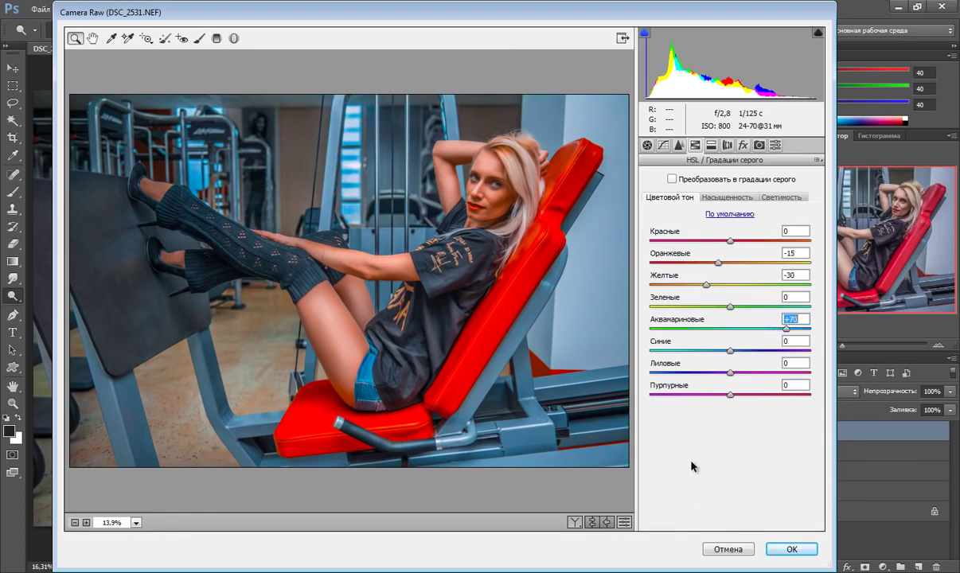
left_click(708, 199)
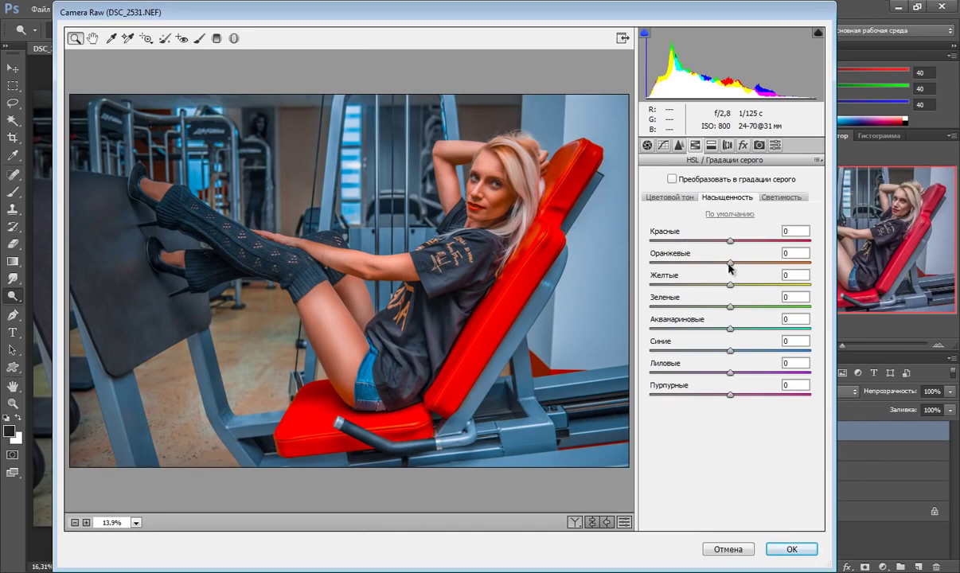
Step: Set HSL saturation to Reds -25, Oranges -40, Yellows -10 and Aquas -70
left_click_drag(729, 263, 697, 264)
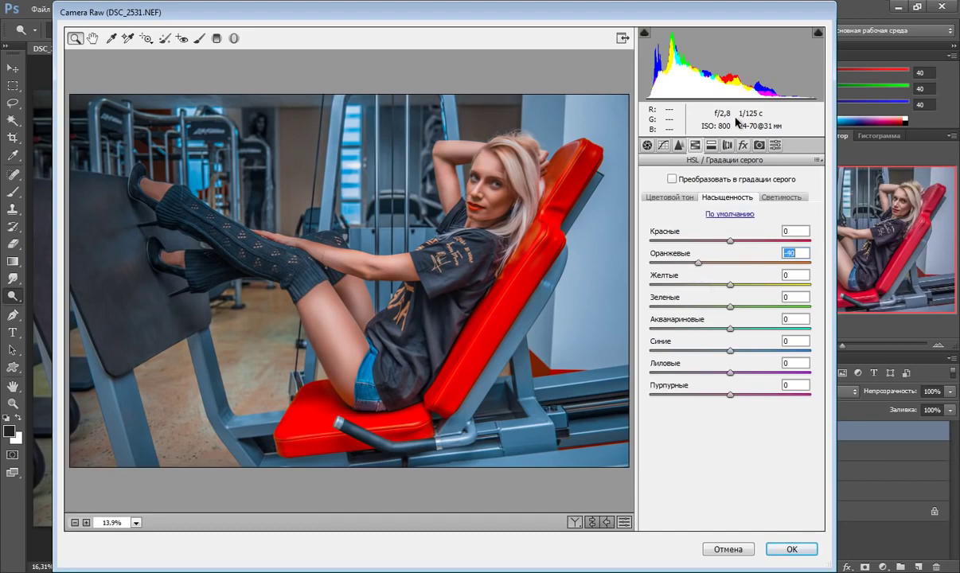
left_click(730, 239)
left_click_drag(731, 242, 711, 245)
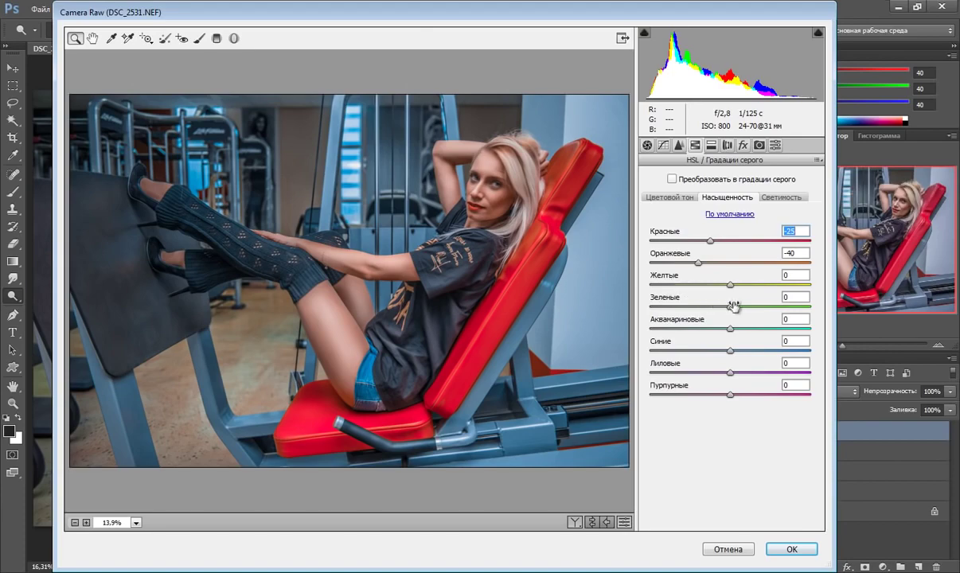
left_click_drag(731, 284, 721, 283)
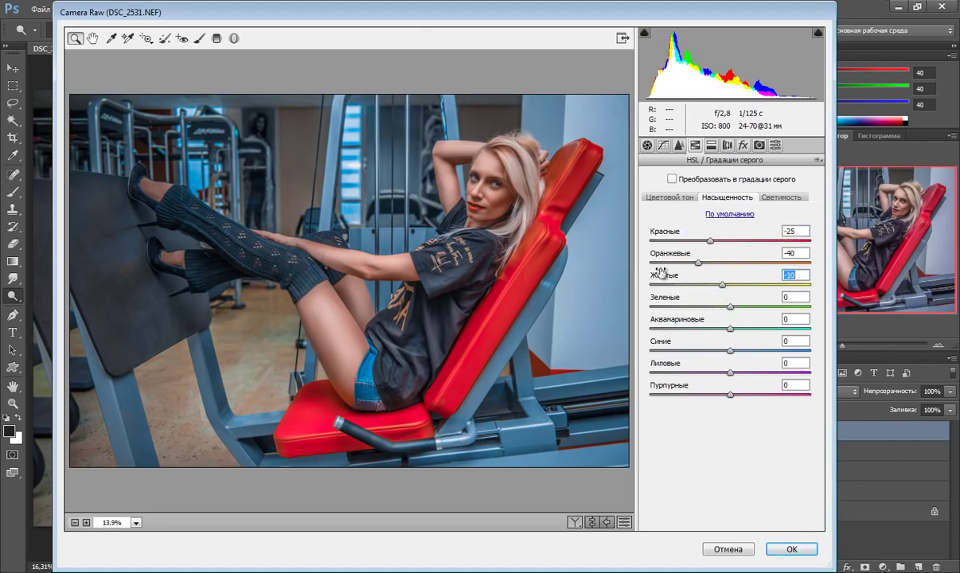
left_click_drag(731, 328, 684, 331)
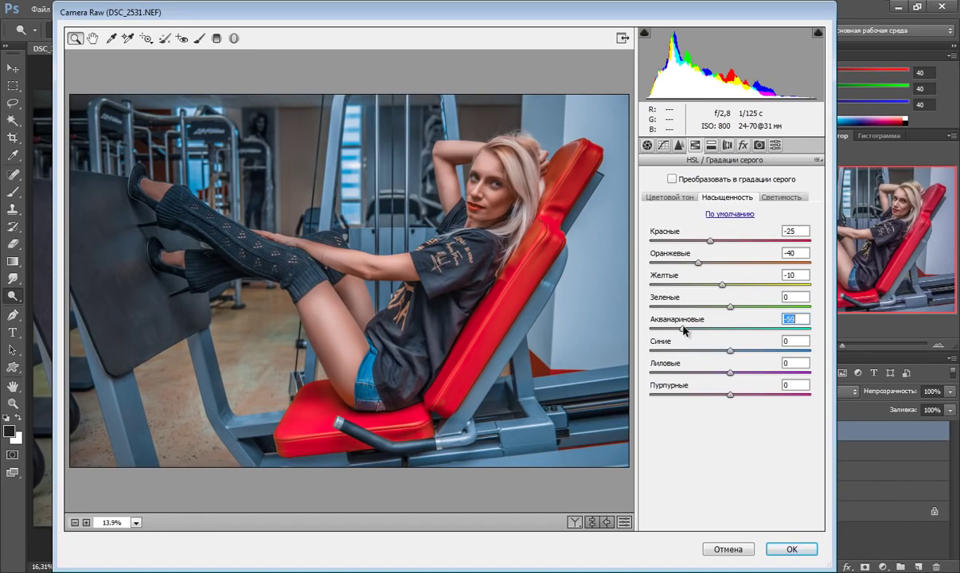
left_click_drag(679, 330, 676, 329)
Step: Raise orange luminance to +20 and lower red luminance to about -20
left_click(773, 200)
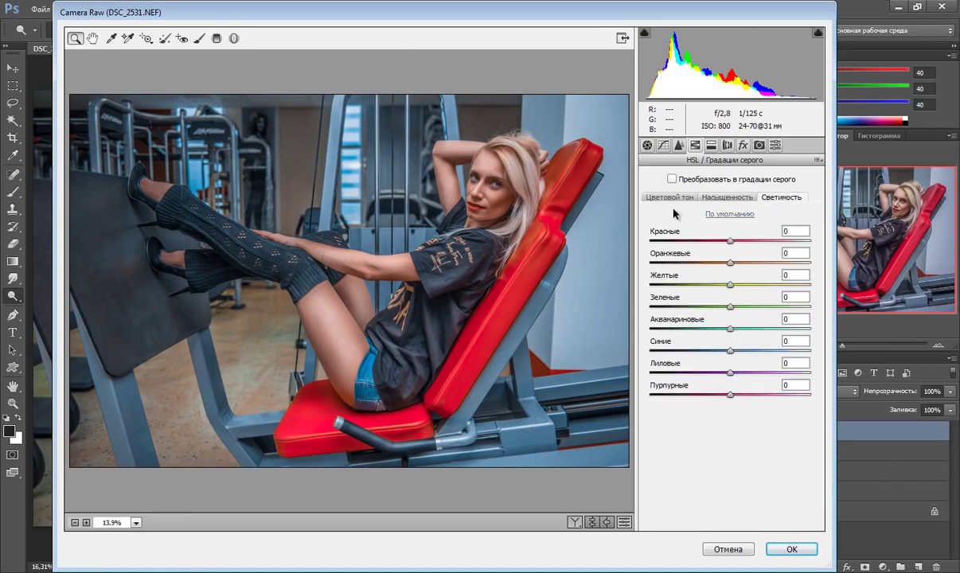
left_click_drag(731, 262, 748, 269)
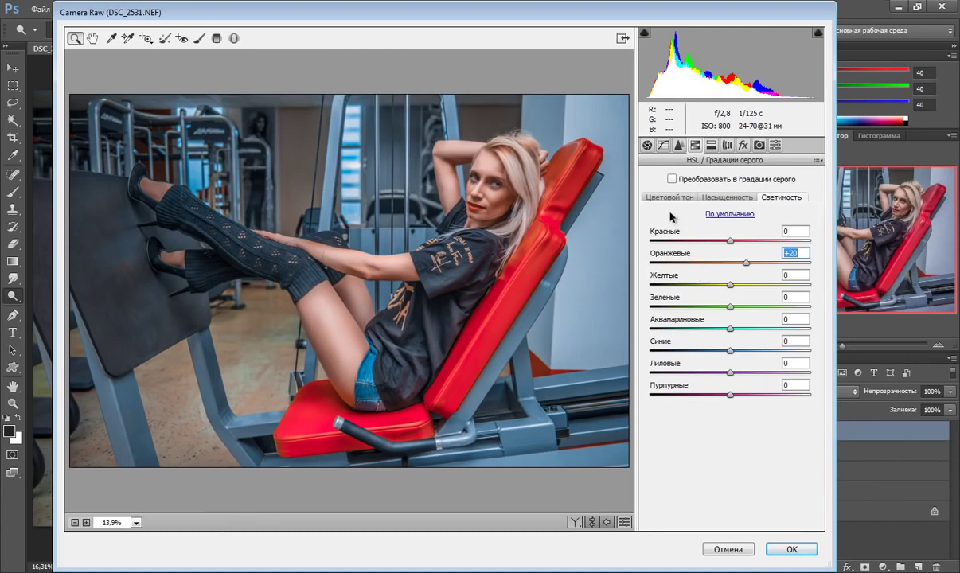
left_click_drag(729, 240, 722, 244)
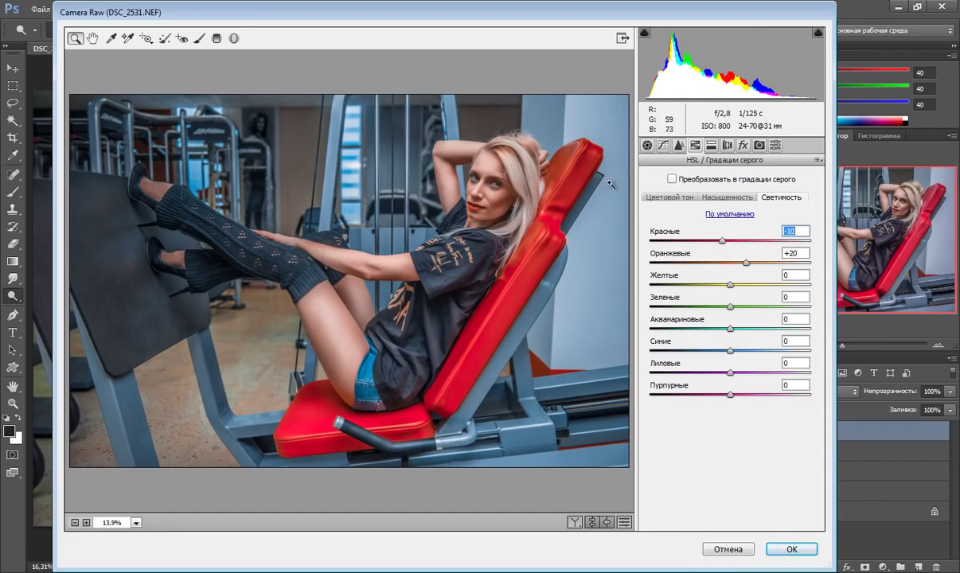
left_click_drag(722, 244, 715, 240)
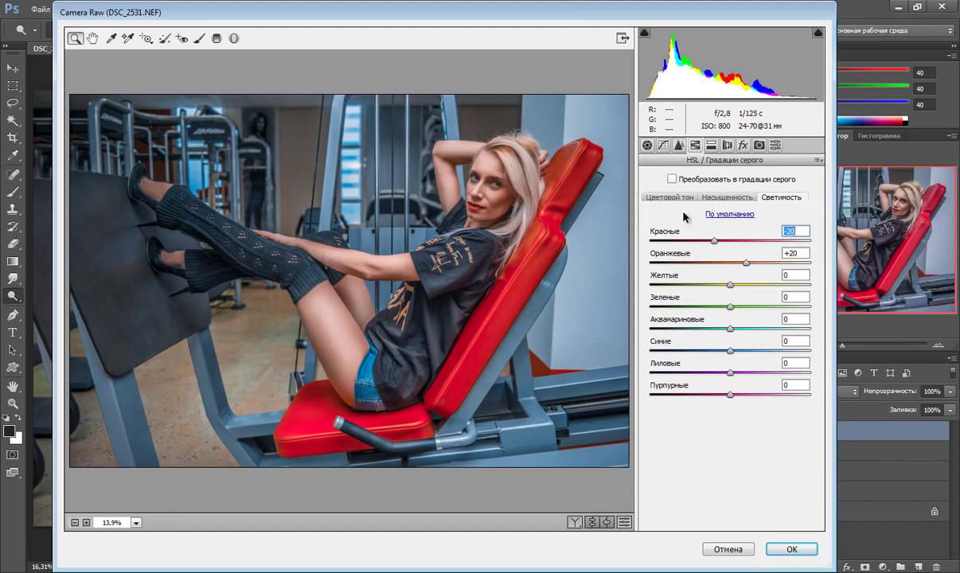
Step: Split-tone highlights to hue 84 and shadows to hue 230, saturation 10 each, balance -45
left_click(727, 145)
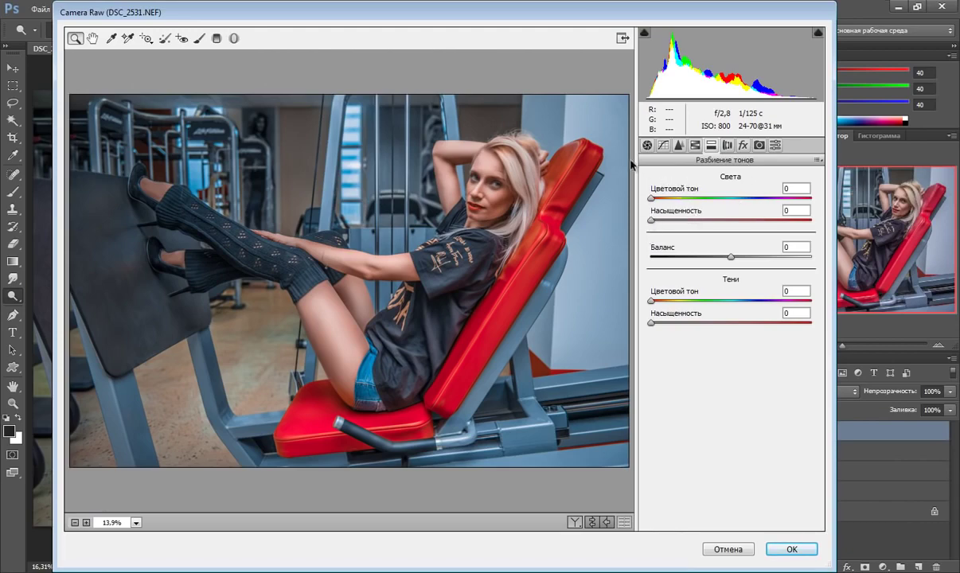
mouse_move(651, 198)
left_mouse_down()
mouse_move(689, 201)
mouse_move(657, 220)
mouse_move(668, 221)
left_mouse_up()
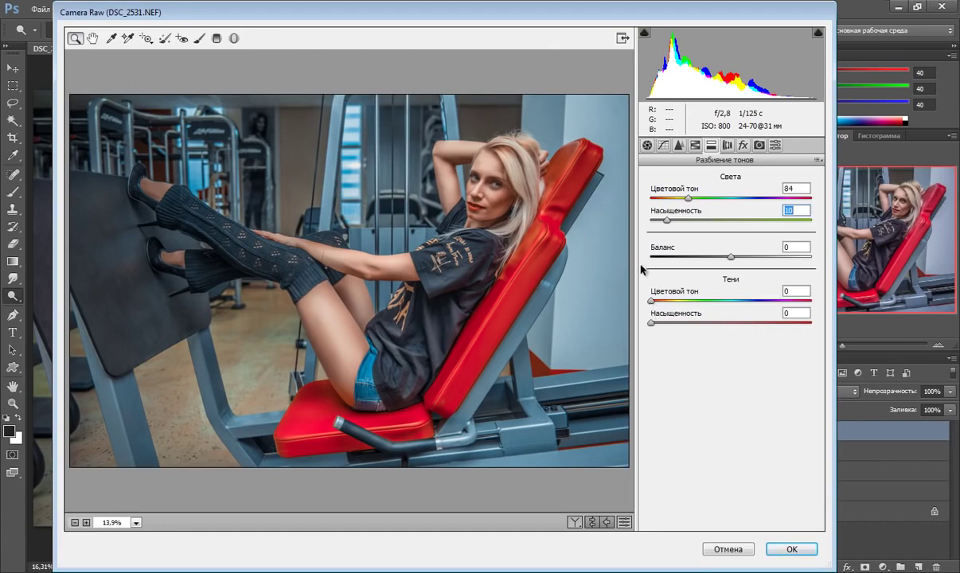
left_click_drag(652, 301, 755, 309)
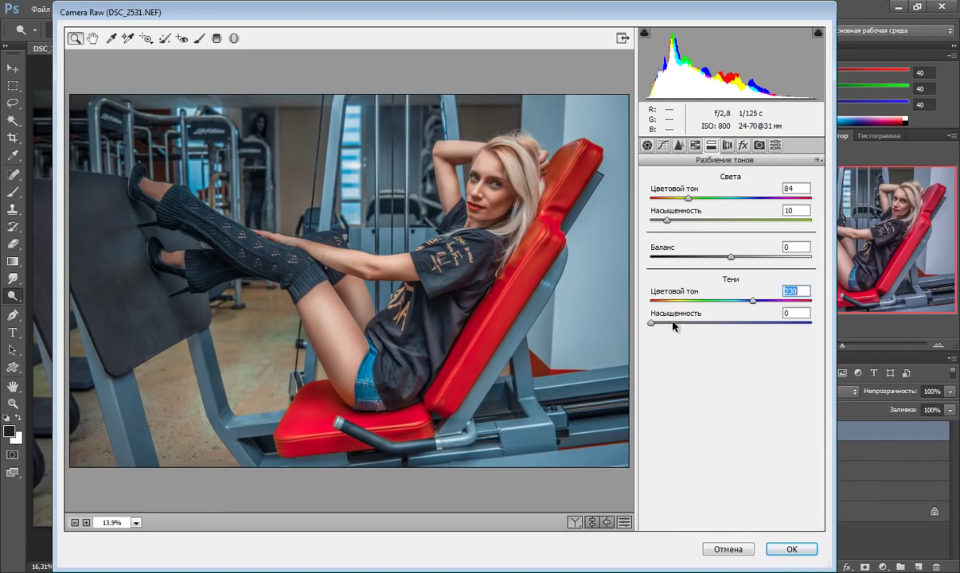
left_click_drag(653, 323, 658, 323)
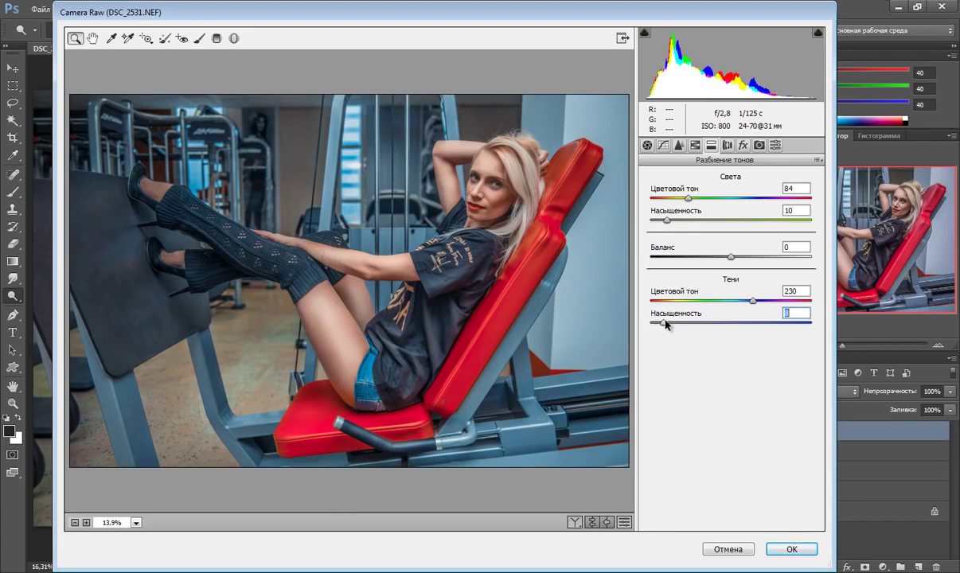
left_click_drag(659, 324, 669, 325)
left_click_drag(731, 257, 700, 259)
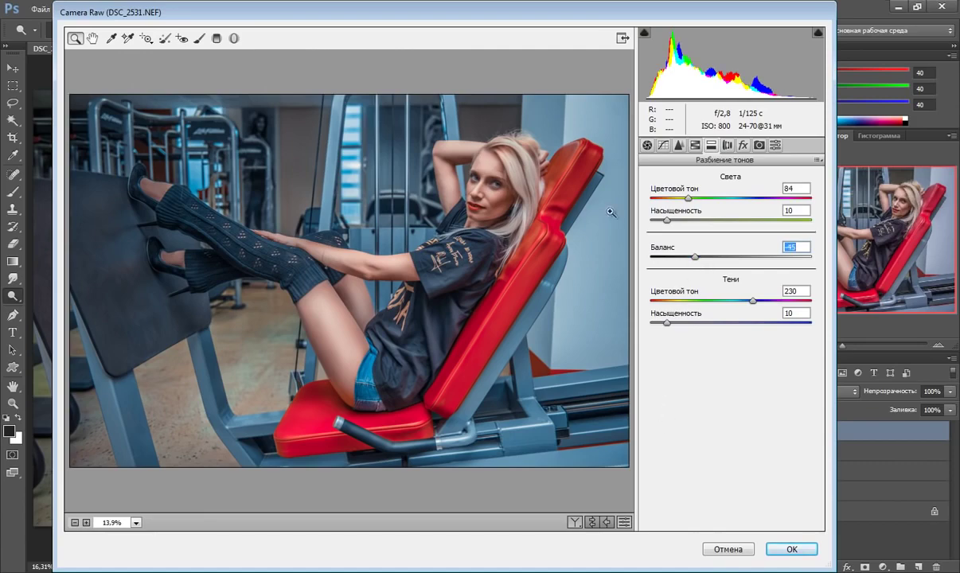
left_click(742, 144)
left_click(724, 146)
Step: Sharpen with Amount 100 and Radius 2.0, then apply the Camera Raw filter
left_click(678, 144)
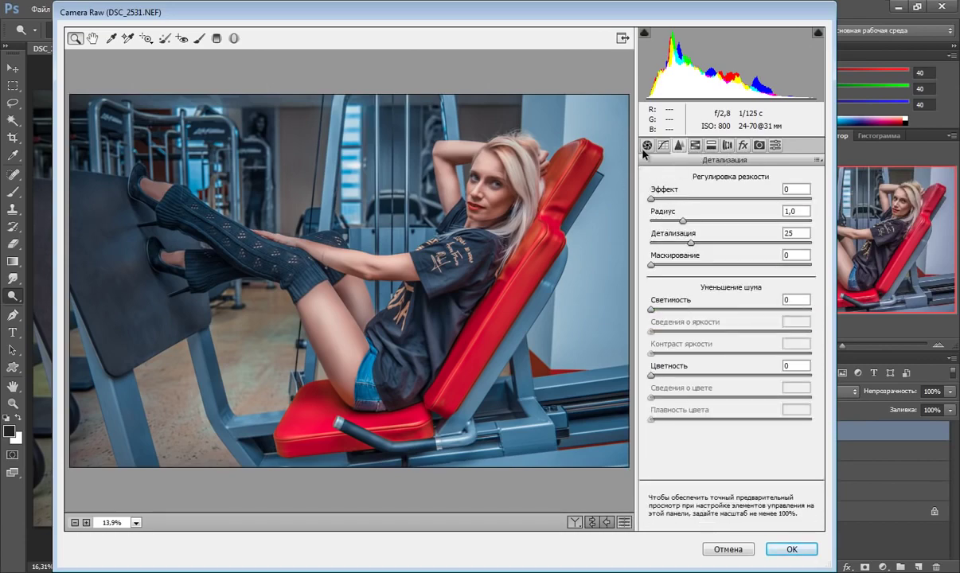
mouse_move(649, 198)
left_mouse_down()
mouse_move(777, 199)
mouse_move(759, 206)
left_mouse_up()
left_click_drag(682, 220, 742, 229)
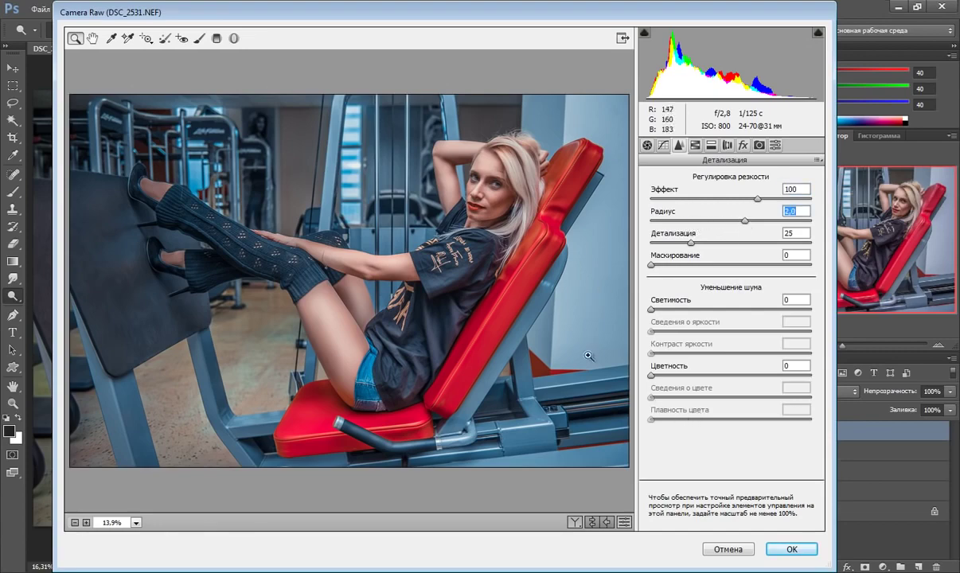
left_click(788, 549)
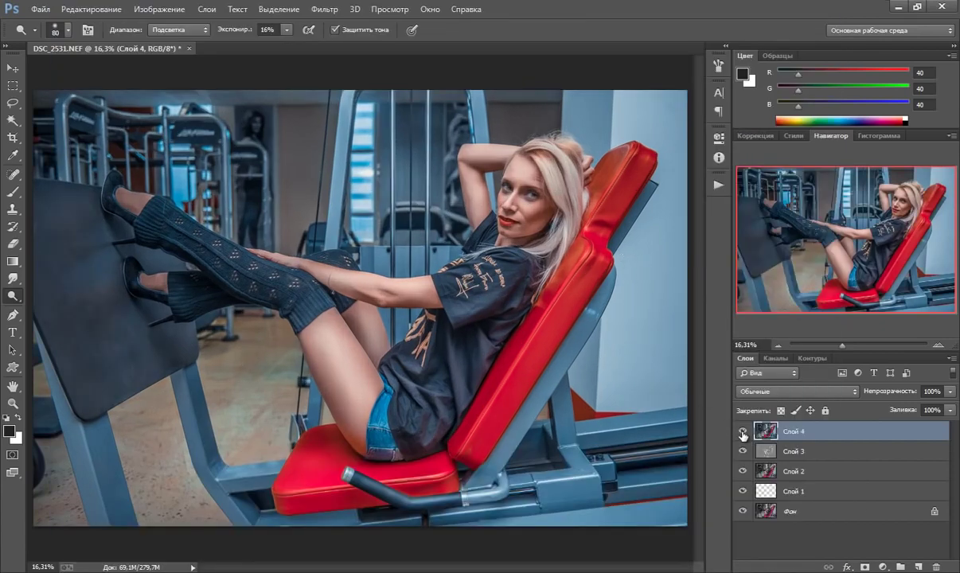
Step: Toggle Слой 4's visibility to compare the photo before and after grading
left_click(743, 431)
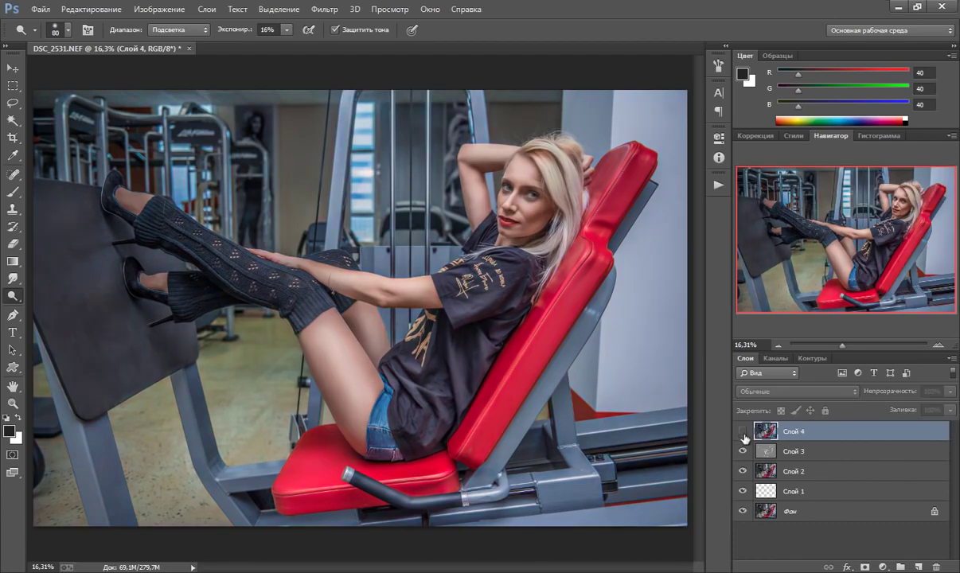
left_click(743, 432)
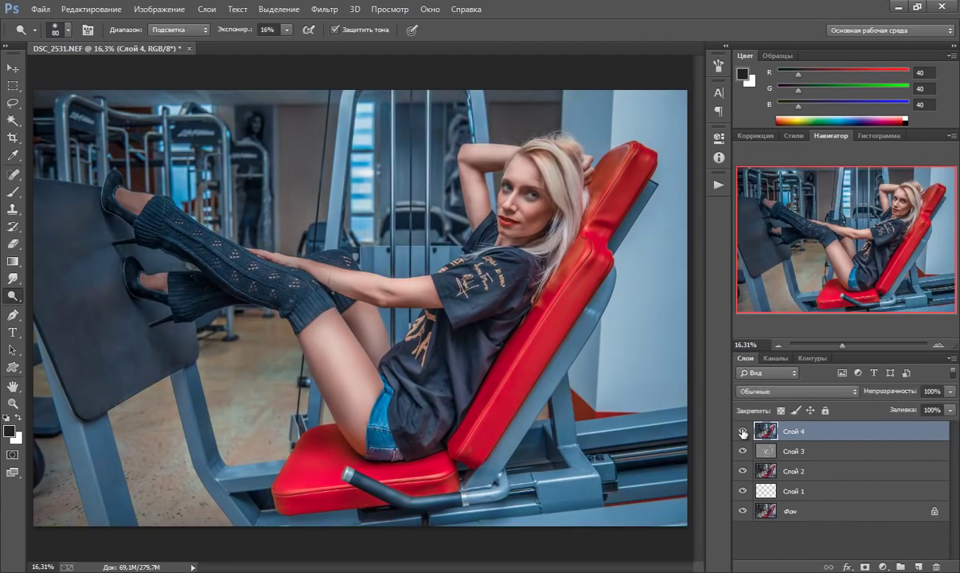
left_click(743, 432)
left_click(743, 432)
Step: Zoom the view out from 16.3% to 12.5% so the whole photo fits with margin
left_click(13, 404)
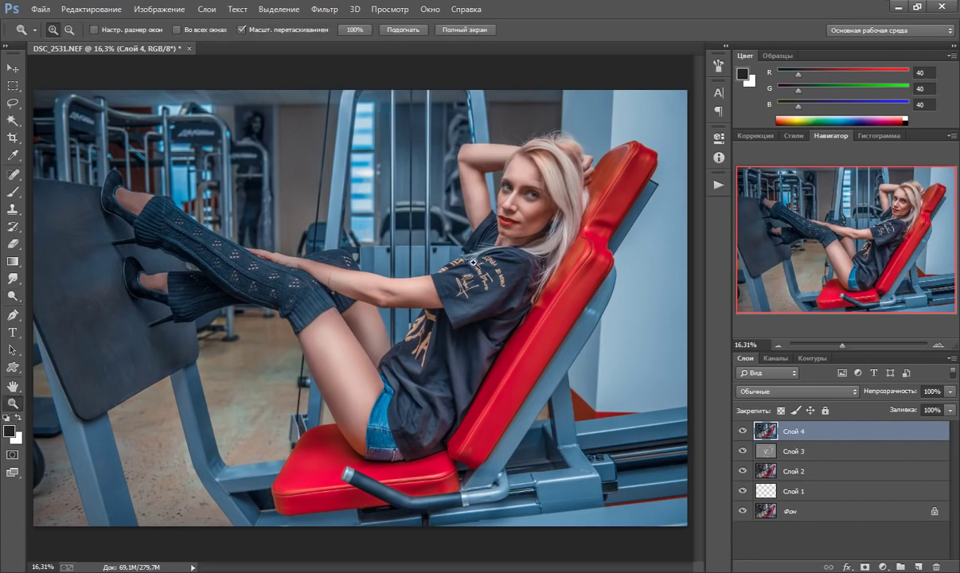
right_click(428, 253)
left_click(462, 344)
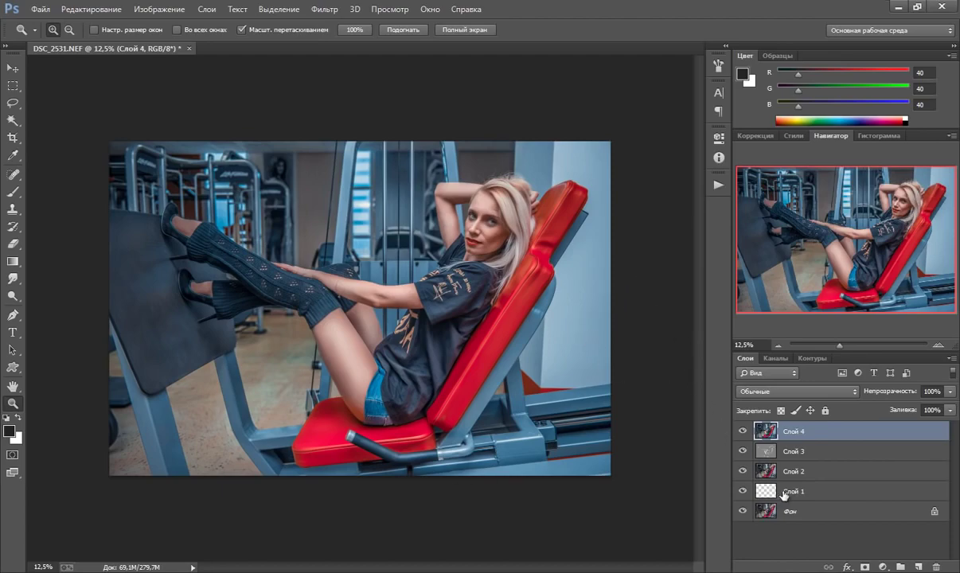
Step: Add a Кривые 1 curves layer, lifting the black point and pulling down a low point
left_click(883, 567)
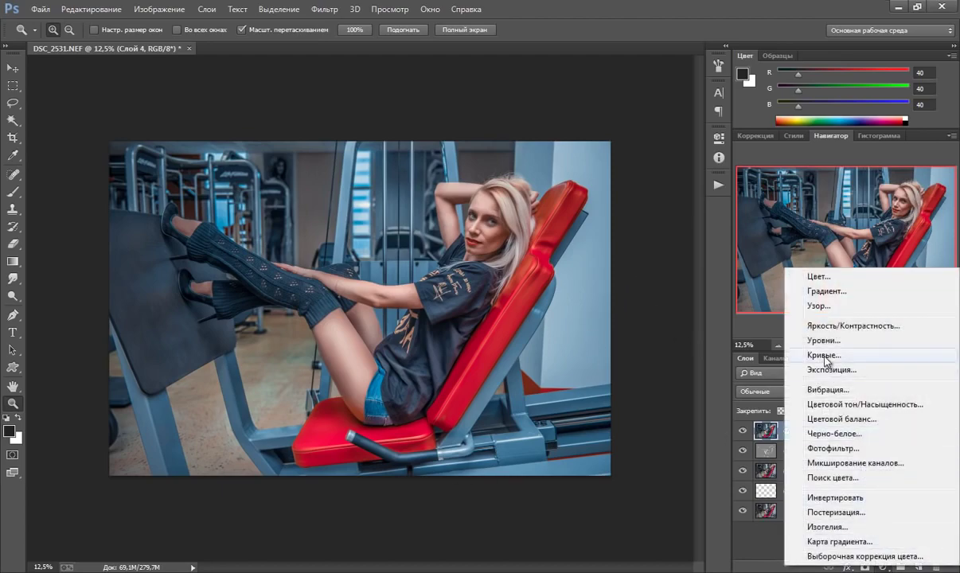
left_click(777, 350)
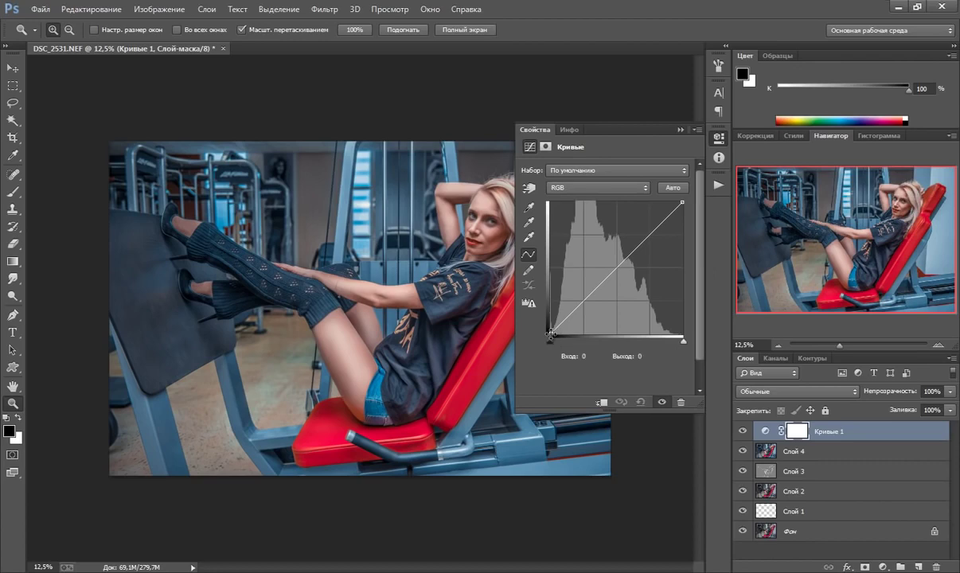
left_click_drag(549, 334, 549, 316)
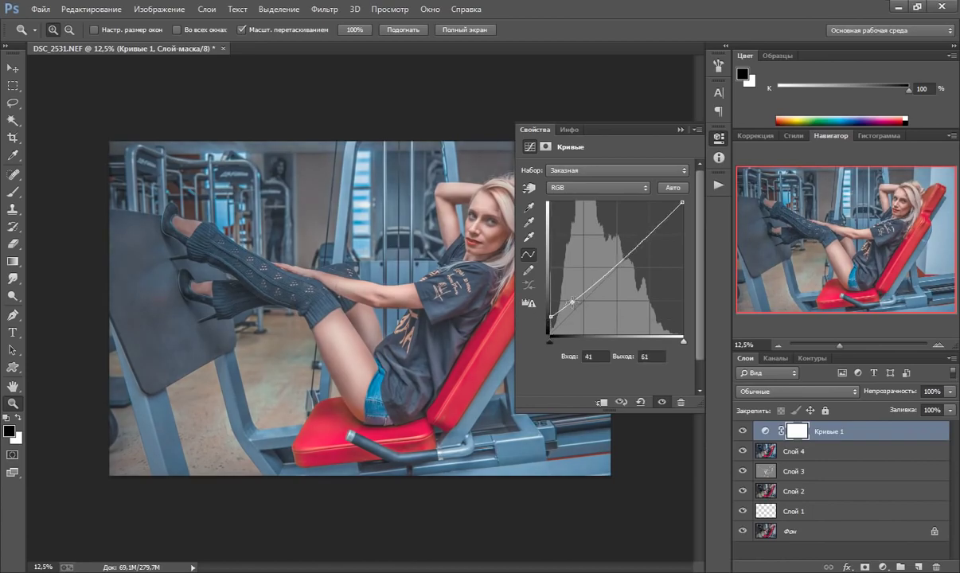
left_click_drag(574, 301, 575, 305)
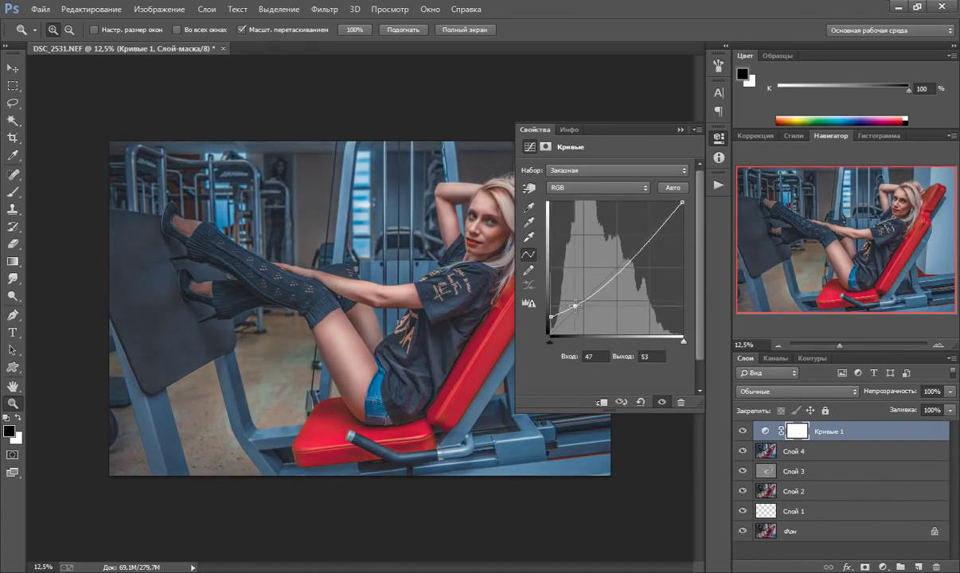
key("Left")
Step: Add a midtone anchor and fine-tune the low curve point for a faded matte look
left_click_drag(612, 271, 614, 273)
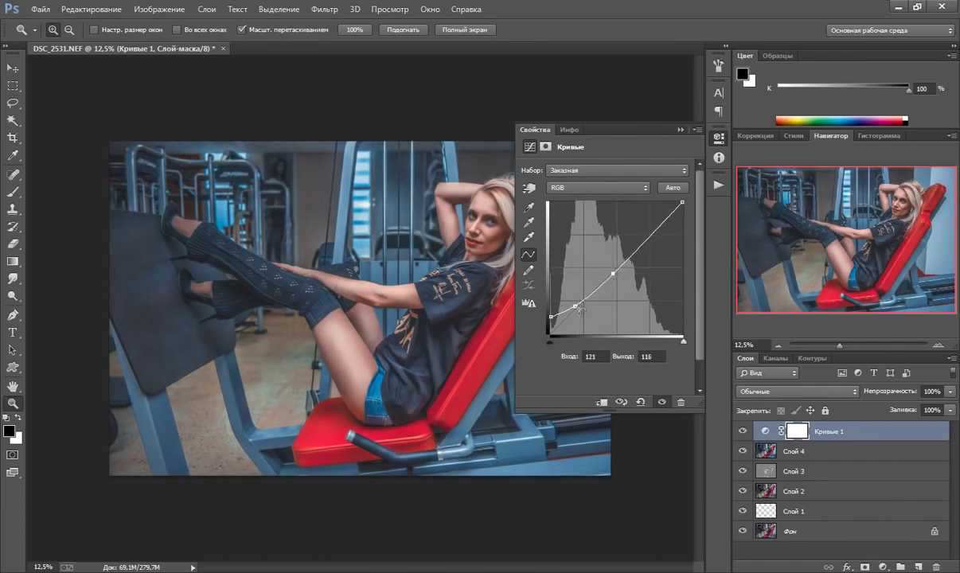
left_click(550, 315)
left_click(575, 305)
left_click(550, 313)
left_click_drag(575, 305, 575, 303)
left_click(681, 130)
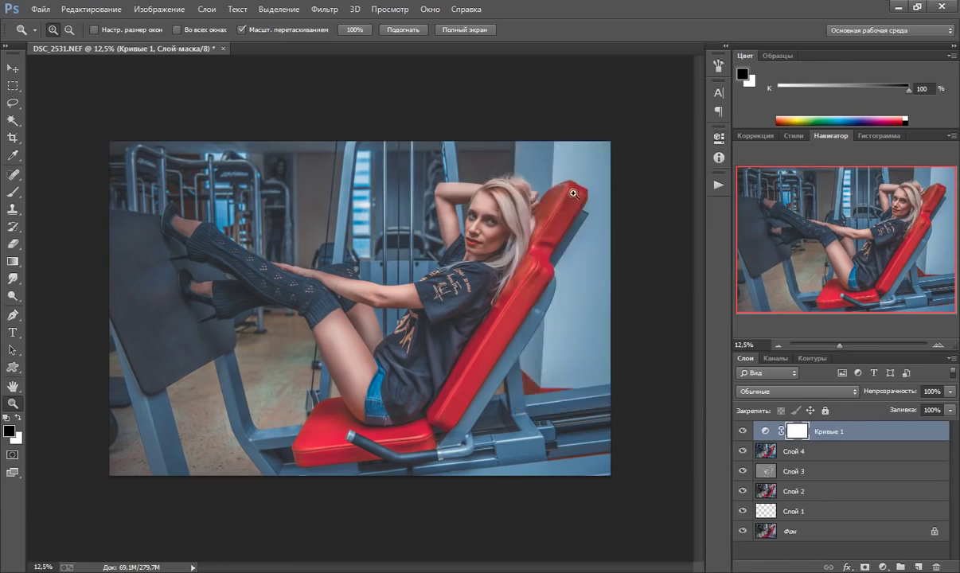
left_click(882, 567)
Step: Add a Кривые 2 curves layer with a raised black point and the curve pulled down to darken
left_click(824, 356)
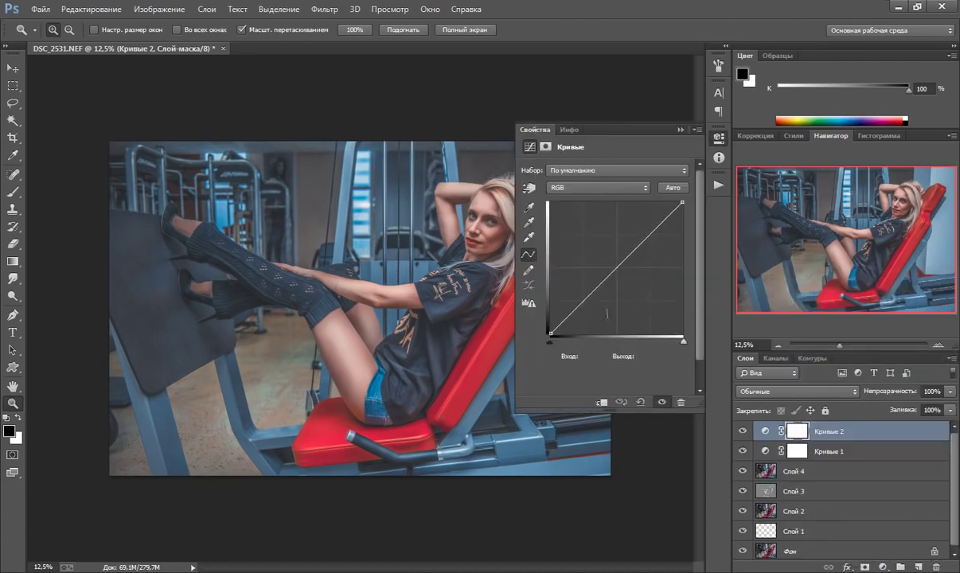
left_click_drag(550, 336, 545, 311)
mouse_move(631, 247)
left_mouse_down()
mouse_move(622, 277)
mouse_move(631, 272)
left_mouse_up()
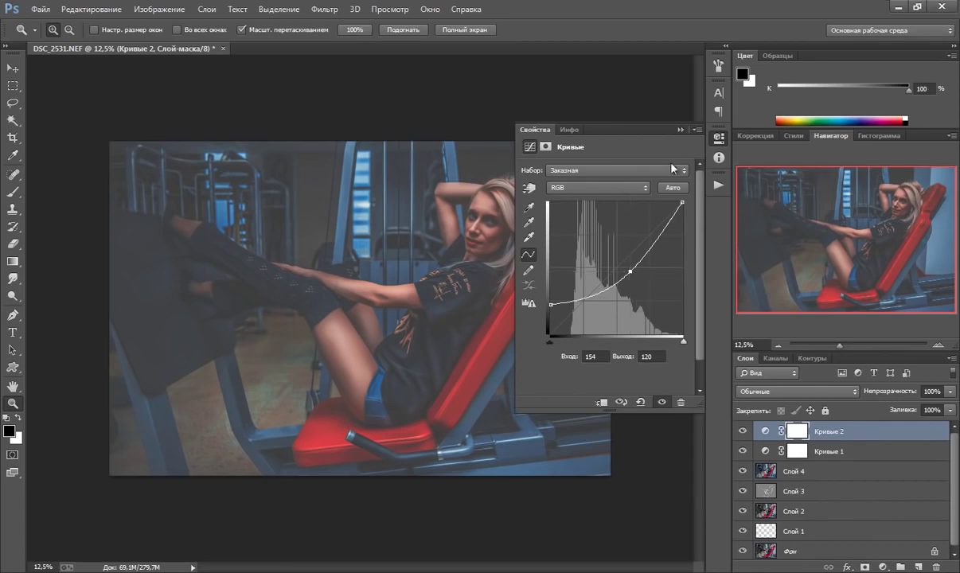
left_click(681, 129)
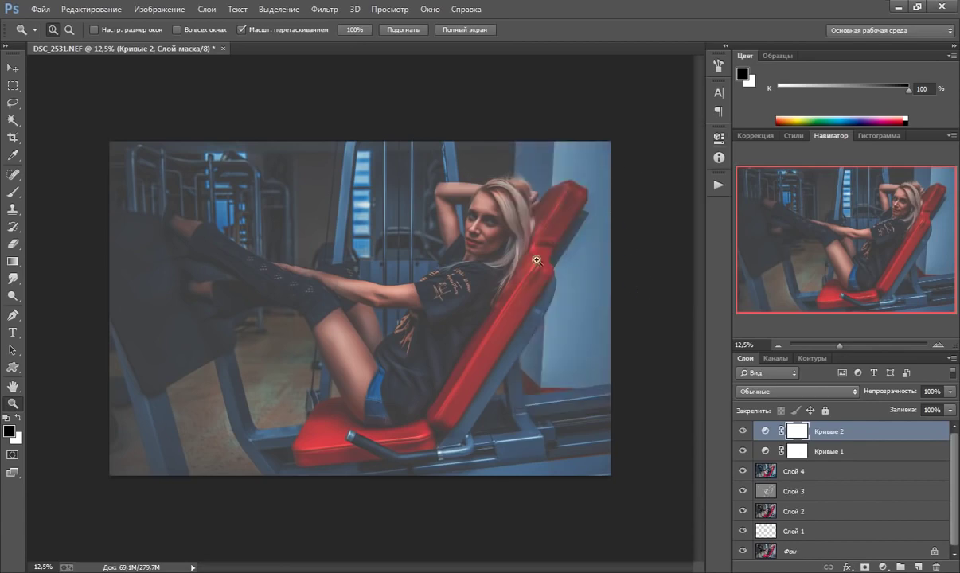
Step: Paint Кривые 2's mask black over the woman with a huge brush, then hide the layer
left_click(12, 191)
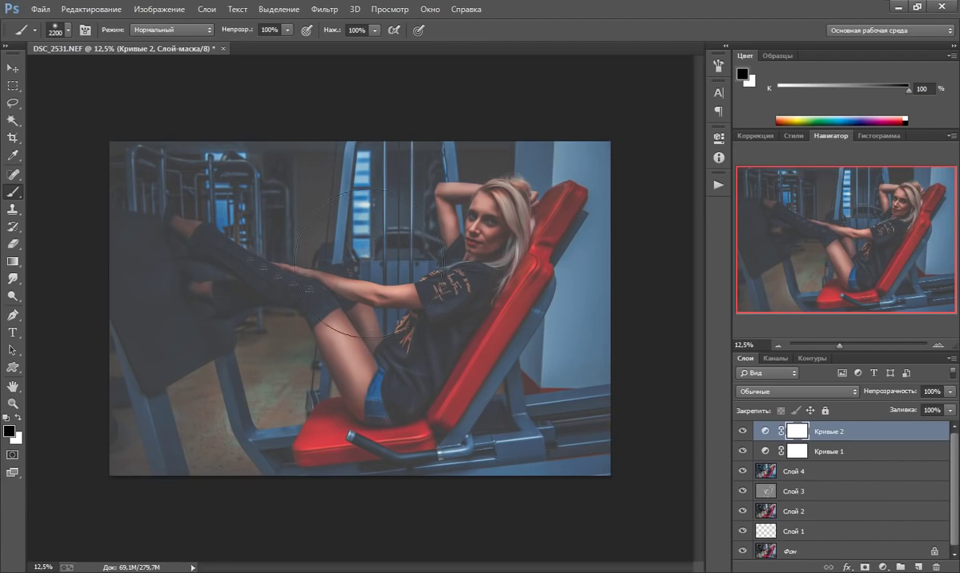
key("bracketright")
key("bracketright")
key("bracketright")
key("bracketright")
key("bracketright")
key("bracketright")
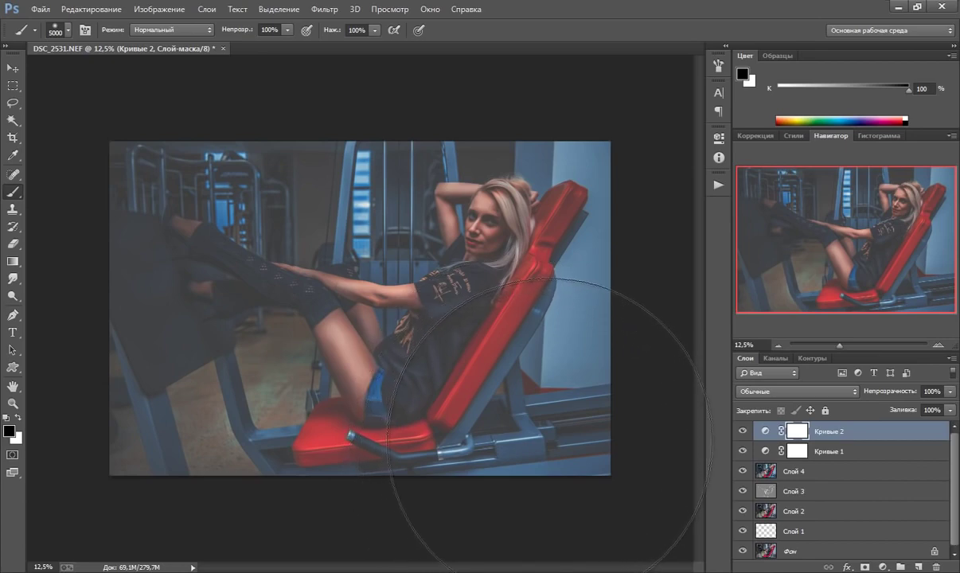
left_click(549, 442)
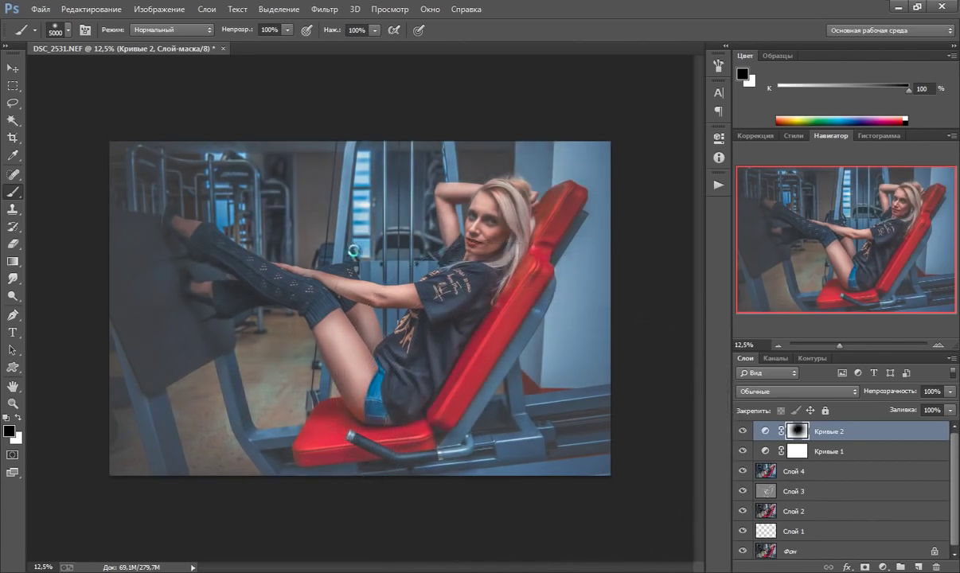
left_click(331, 239)
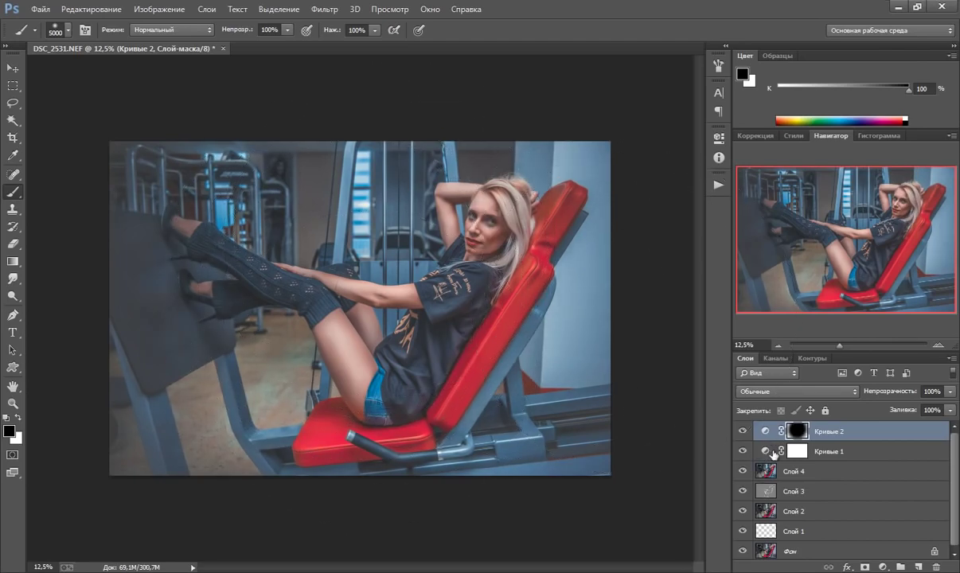
left_click(742, 431)
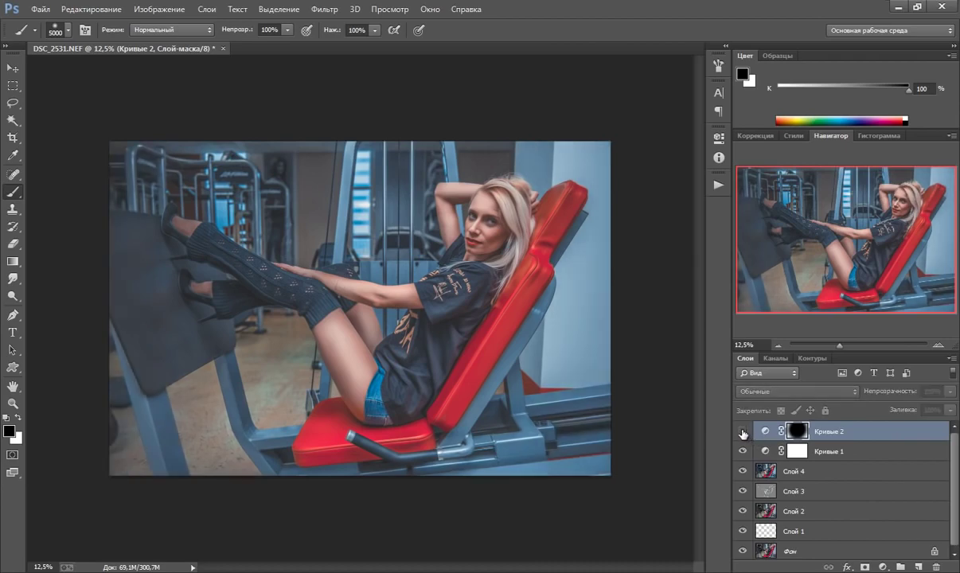
Step: Toggle Кривые 2 to compare the vignette, leaving it visible with its adjustment targeted
left_click(742, 431)
left_click(742, 431)
left_click(742, 432)
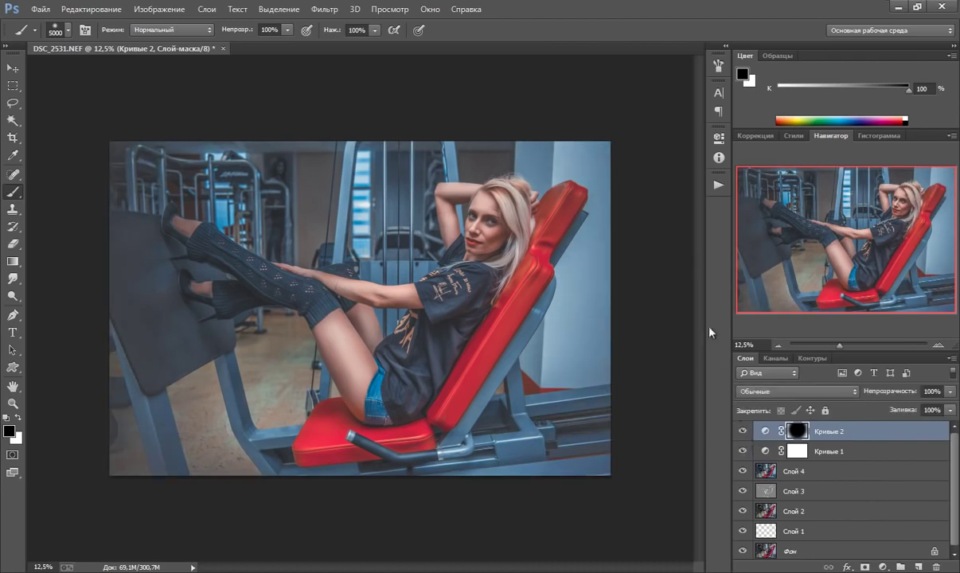
left_click(766, 431)
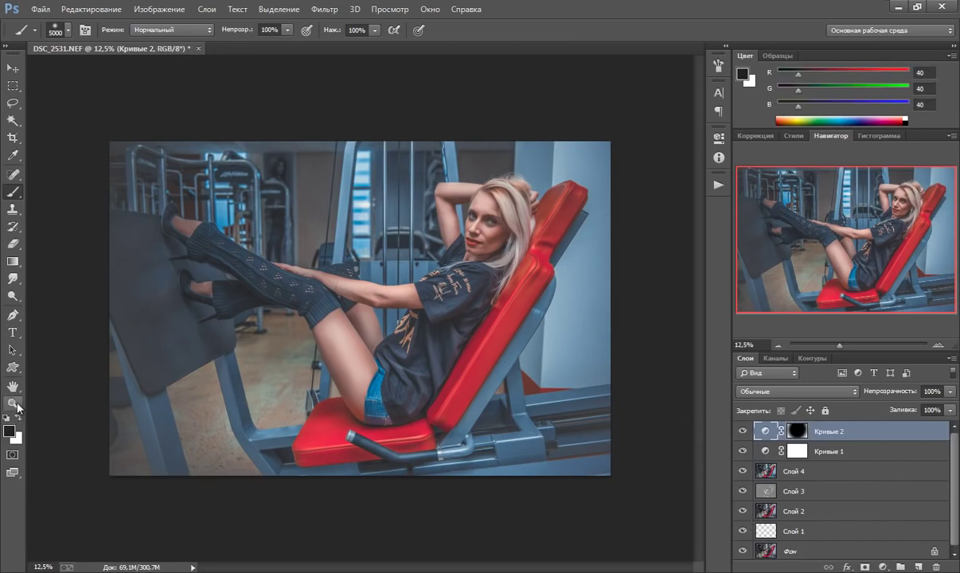
Step: Zoom in to 50% with the woman's face centred in the view
left_click(13, 403)
left_click(484, 219)
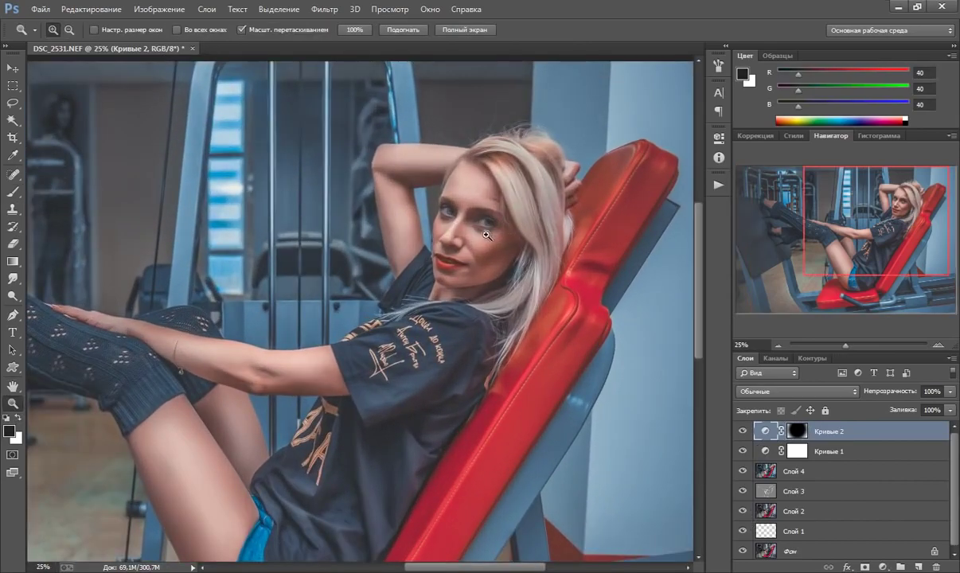
left_click(487, 236)
left_click_drag(453, 212, 431, 231)
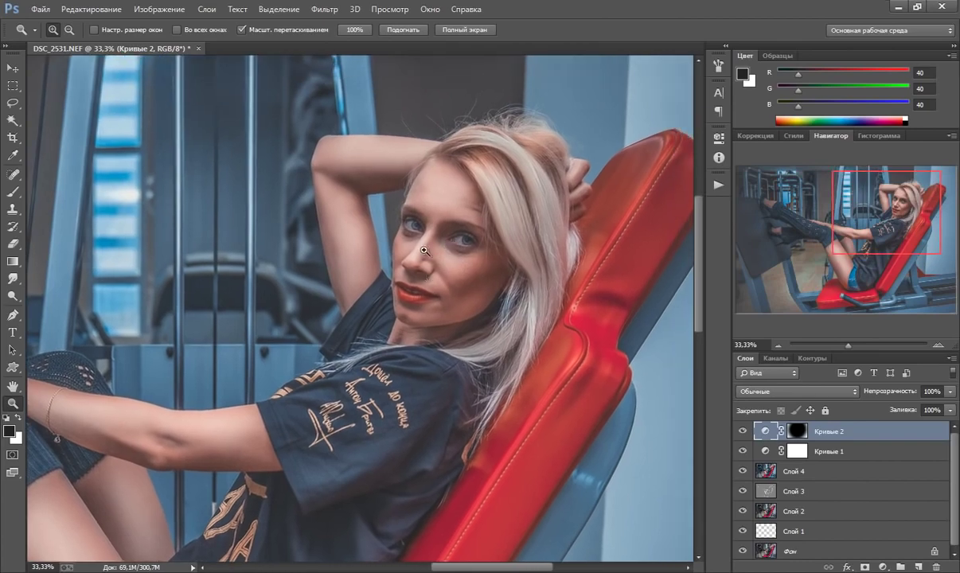
left_click(401, 236)
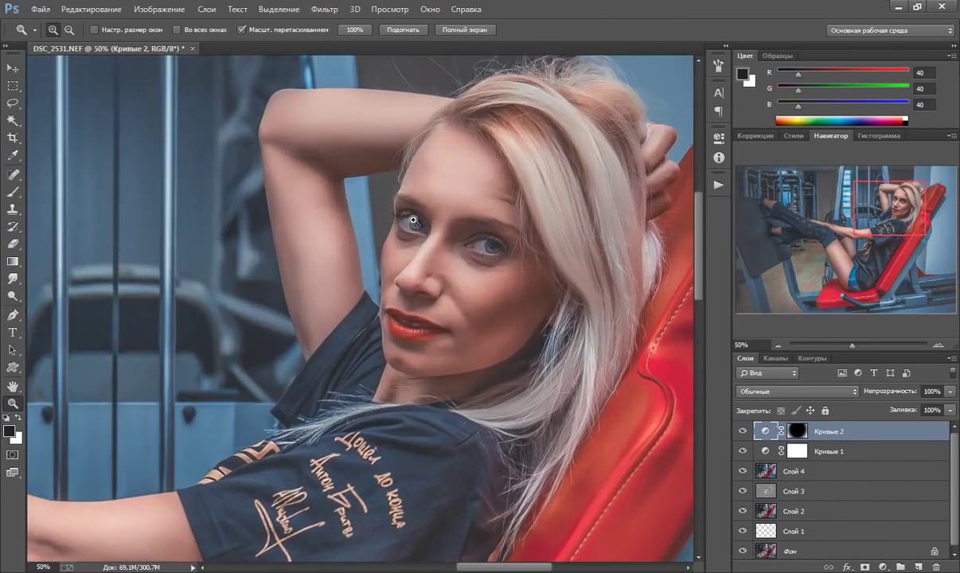
left_click_drag(450, 243, 426, 226)
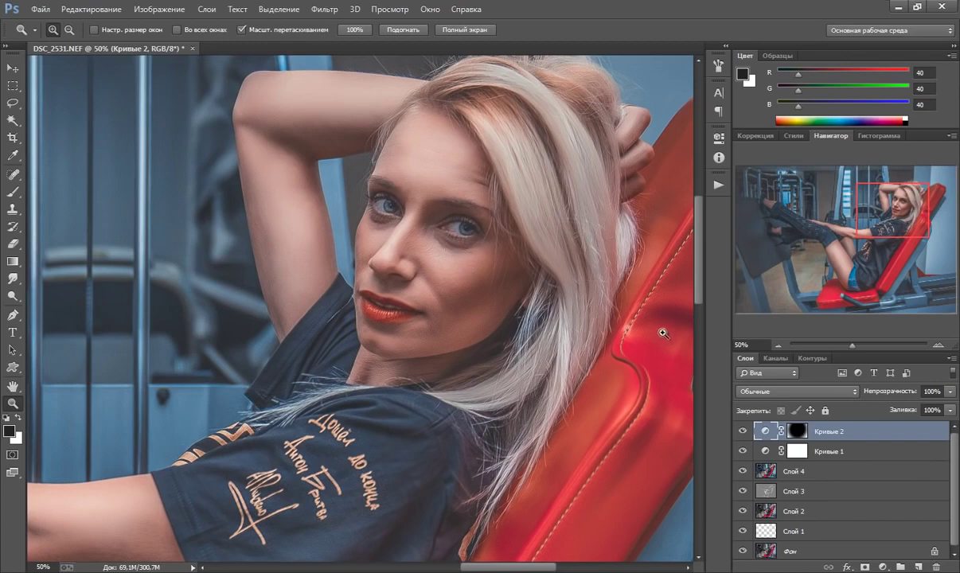
Step: Add a Hue/Saturation layer setting cyans to saturation -100 and lightness +18
left_click(883, 567)
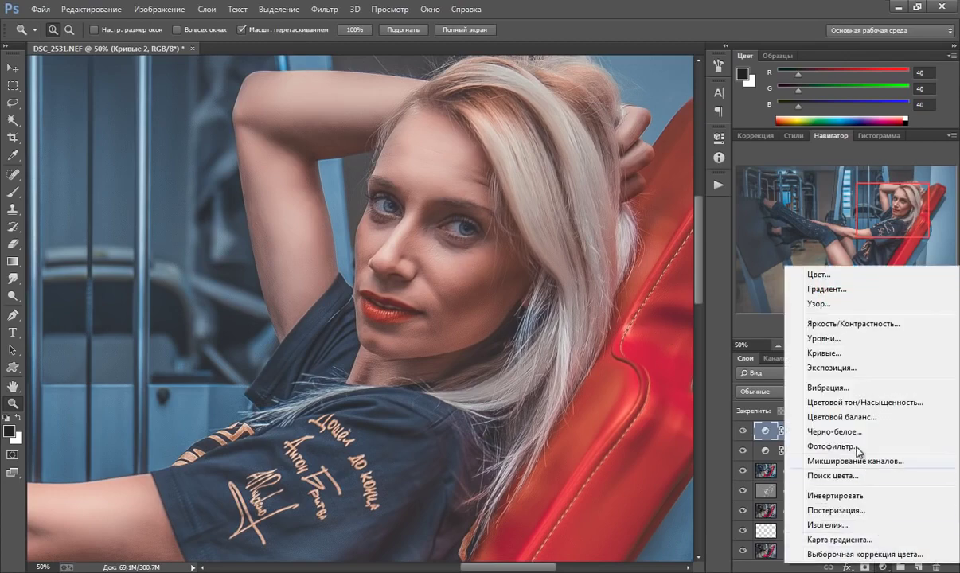
left_click(864, 402)
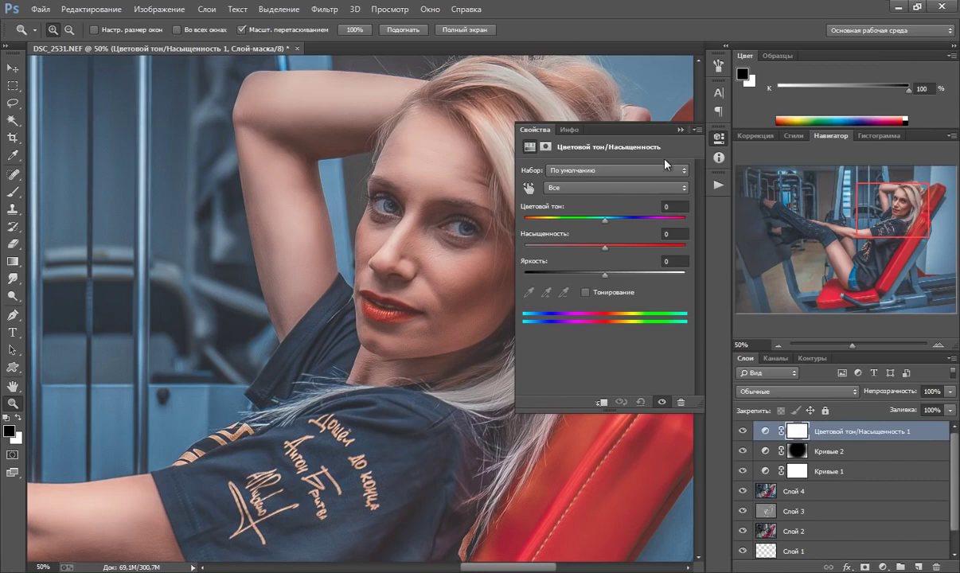
left_click(580, 189)
left_click(565, 246)
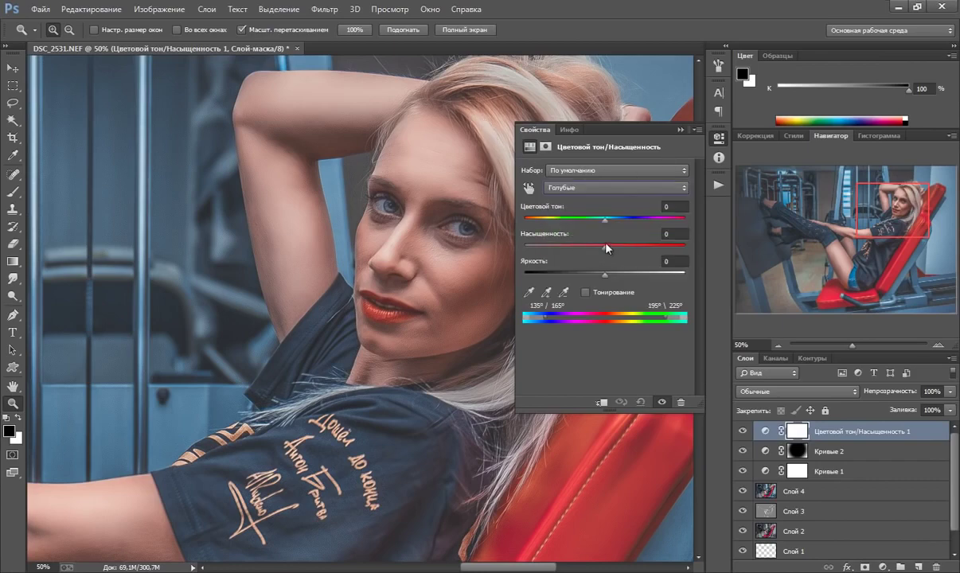
left_click_drag(605, 247, 523, 246)
left_click_drag(611, 276, 619, 277)
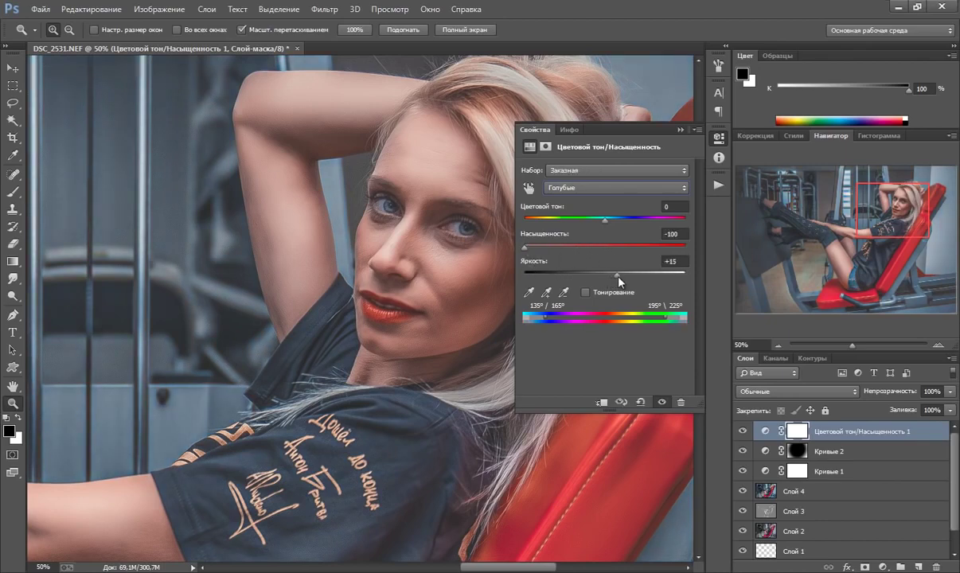
Step: Set the blues to saturation -100 and lightness about +20
left_click(654, 190)
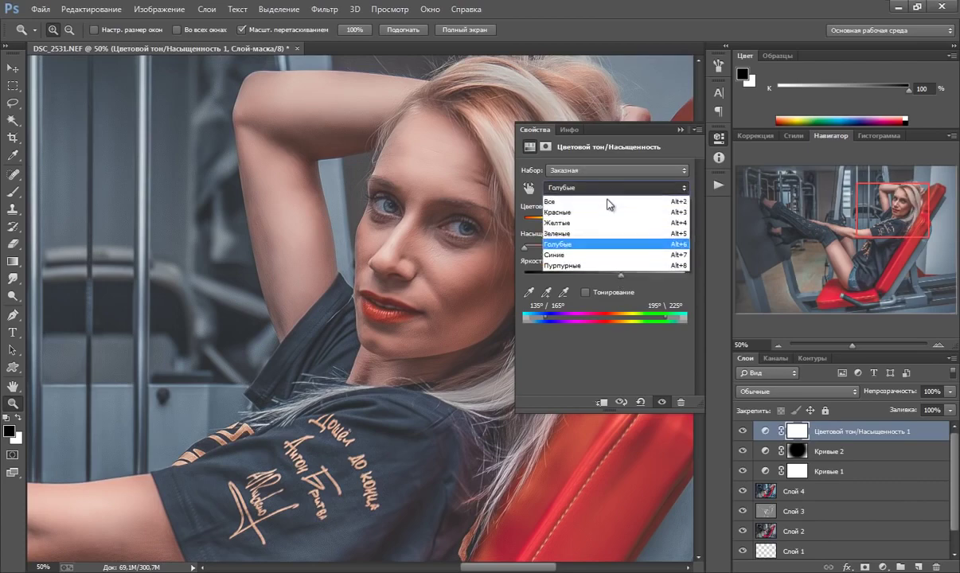
left_click(574, 255)
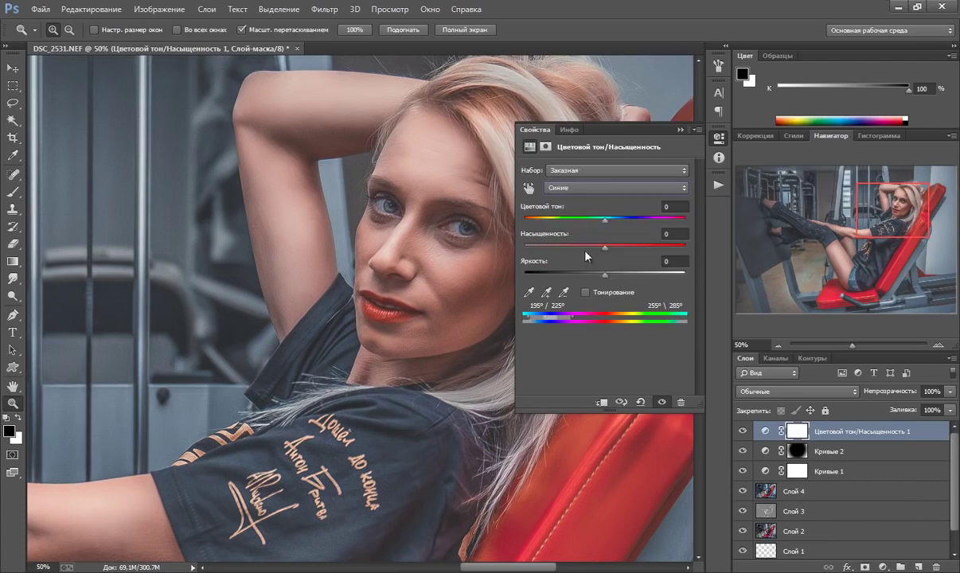
left_click_drag(609, 248, 525, 248)
left_click_drag(606, 276, 623, 277)
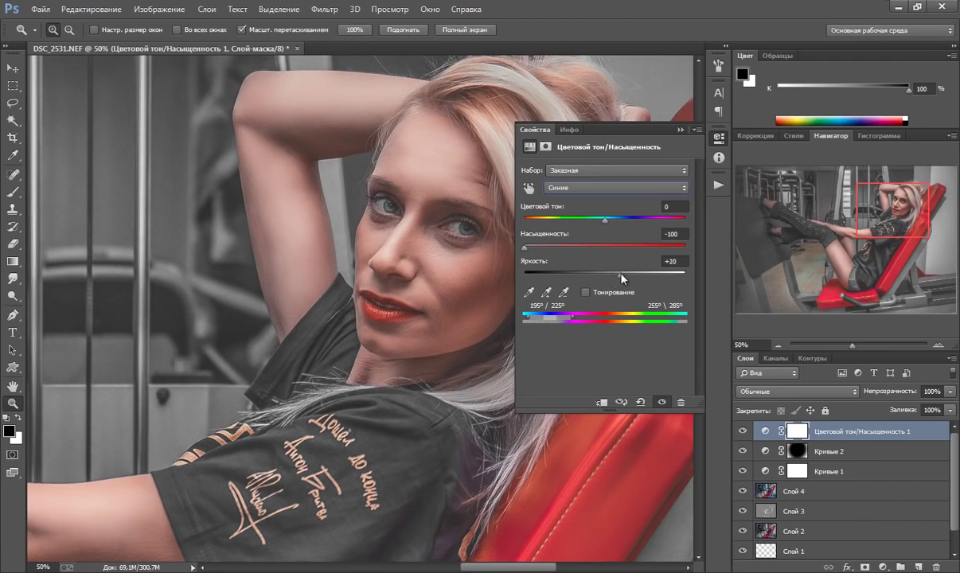
left_click(681, 129)
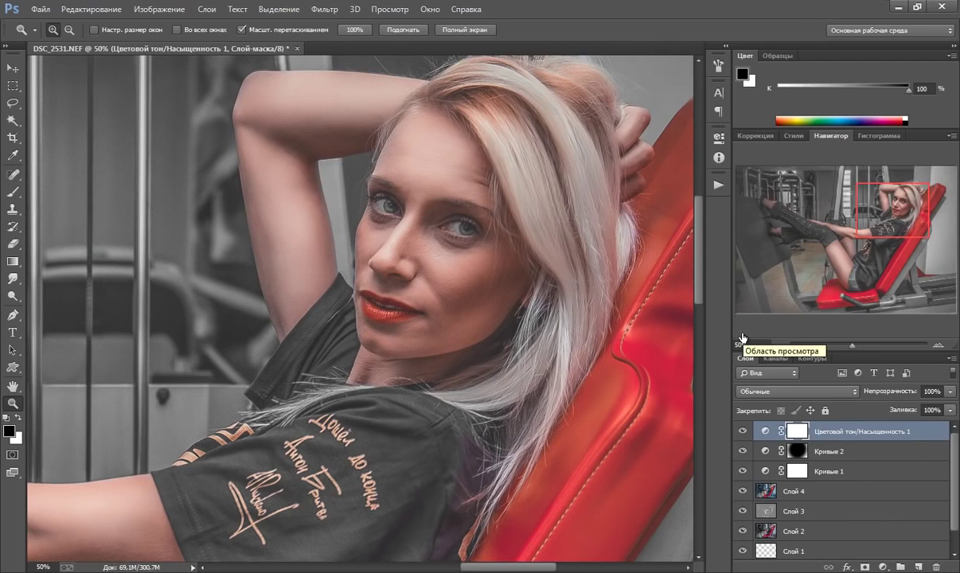
Step: Invert the Hue/Saturation 1 mask to black and ready a smaller white Brush
key("ctrl+i")
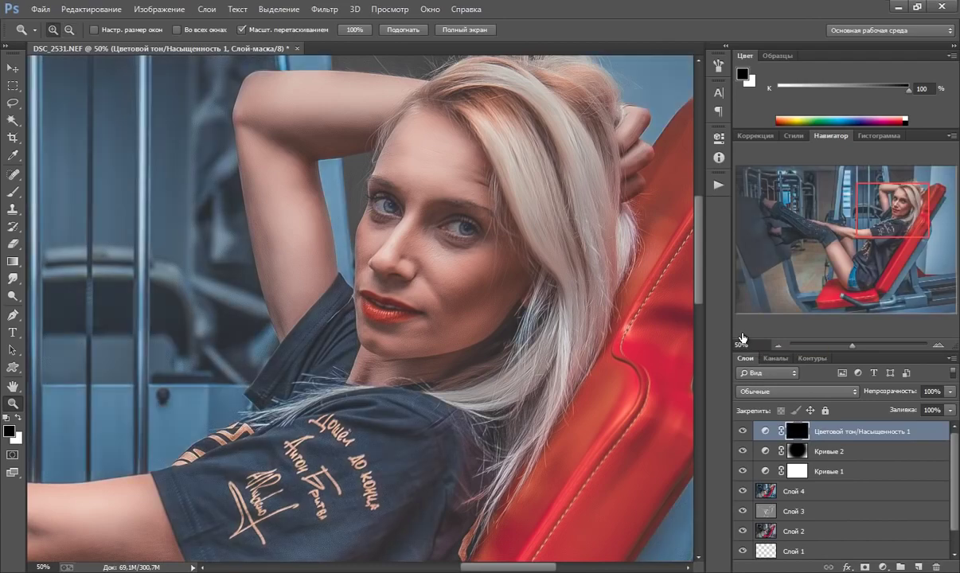
left_click(13, 192)
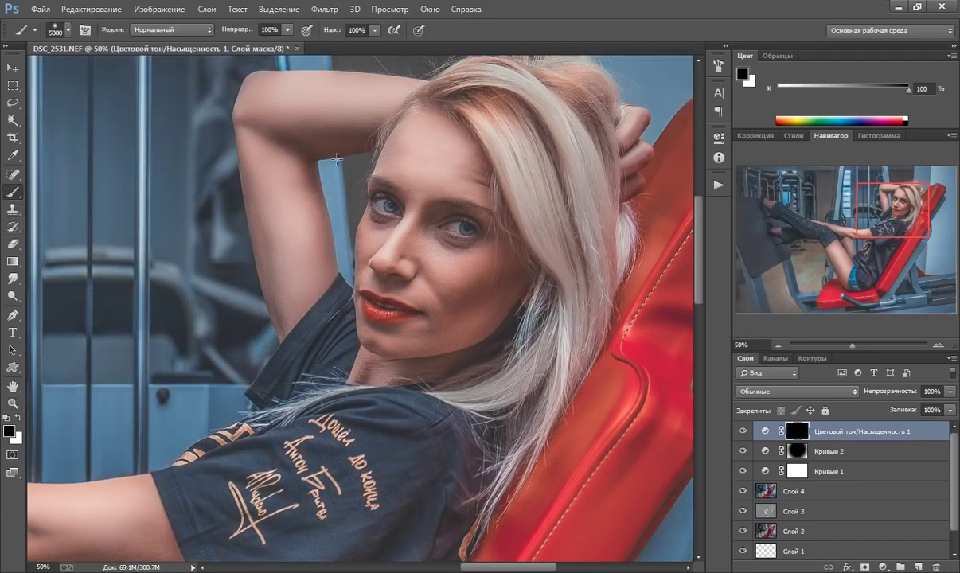
key("bracketleft")
key("bracketleft")
key("bracketleft")
key("bracketleft")
key("bracketleft")
key("bracketleft")
key("bracketleft")
key("bracketleft")
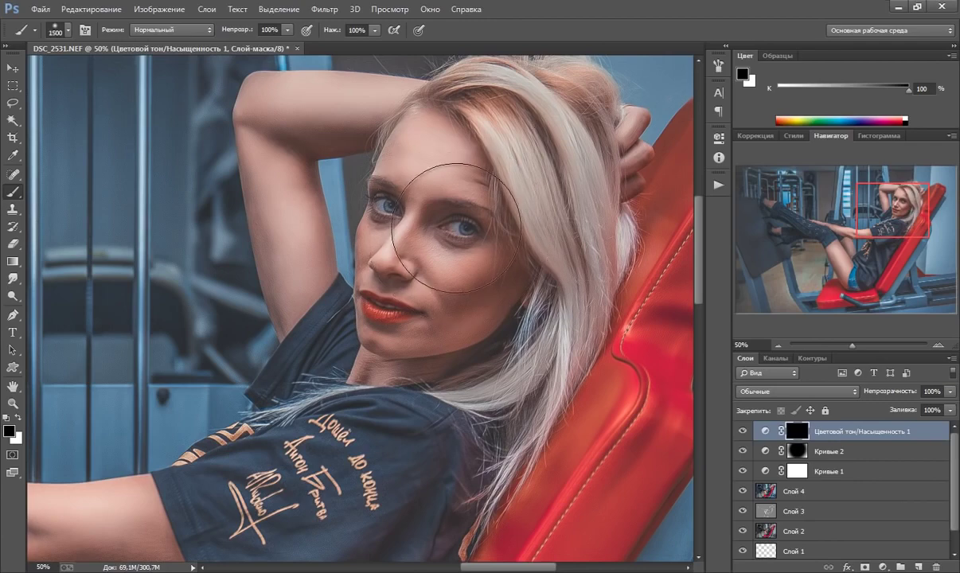
key("bracketleft")
key("bracketleft")
key("bracketleft")
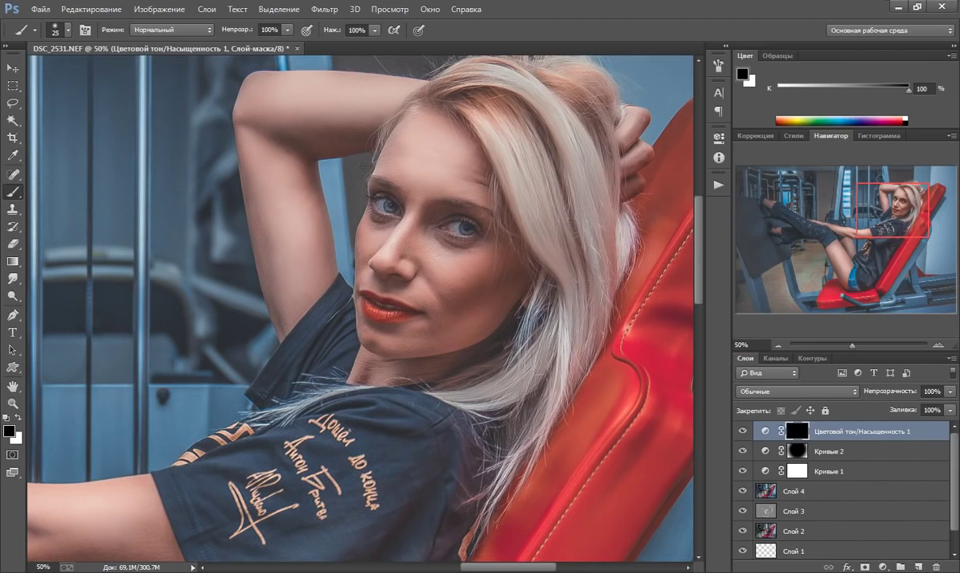
key("x")
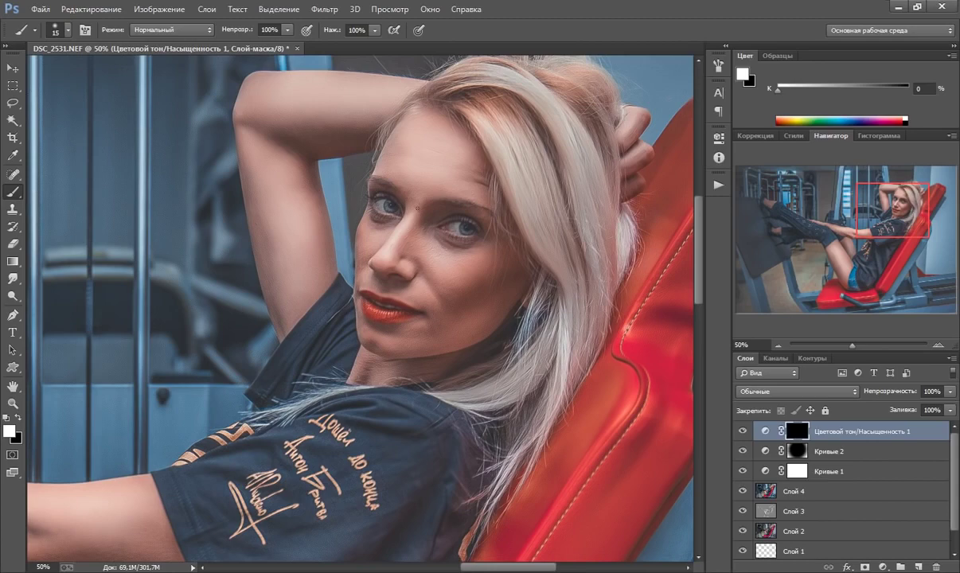
Step: Zoom out so the whole photo fits in the window with room around it
left_click(12, 403)
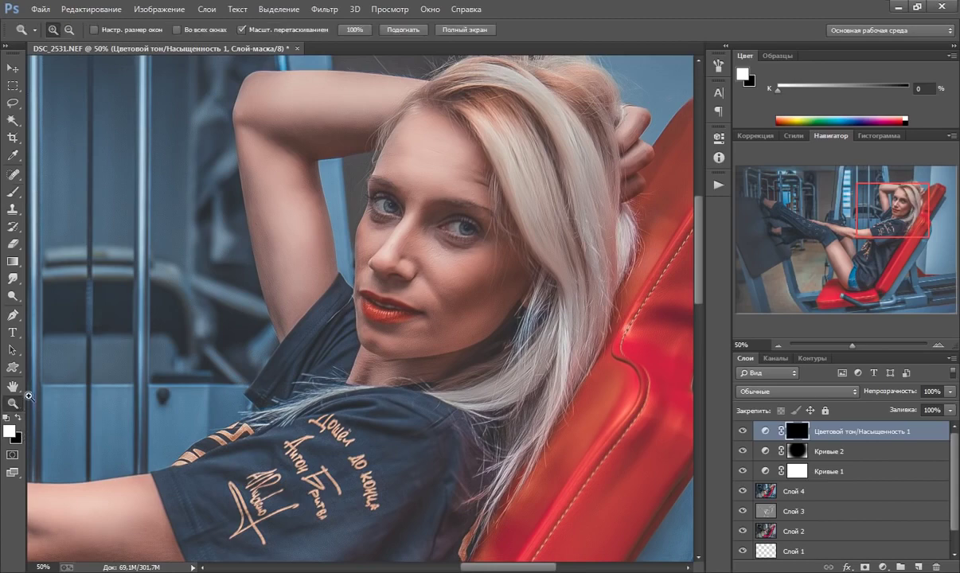
right_click(304, 211)
left_click(341, 238)
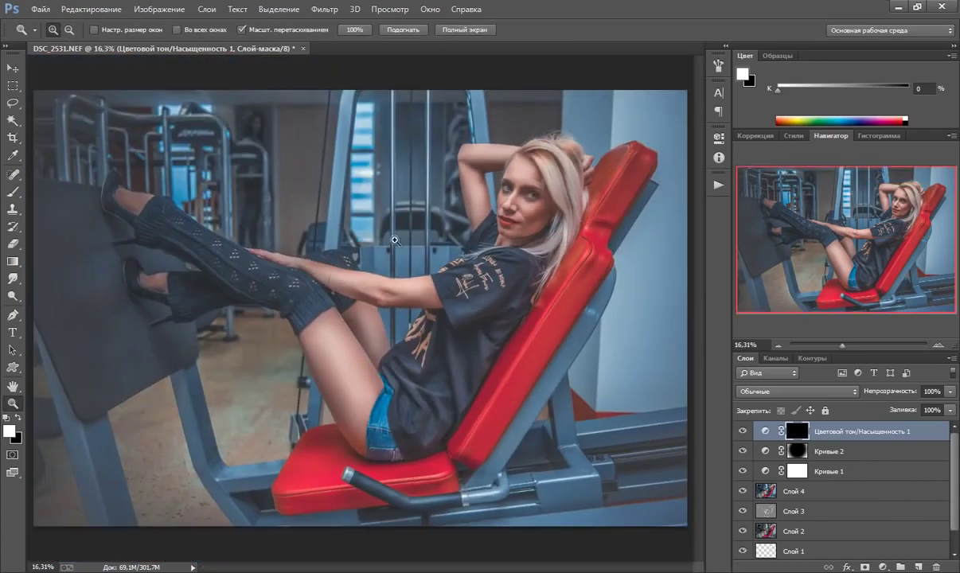
right_click(381, 228)
left_click(408, 315)
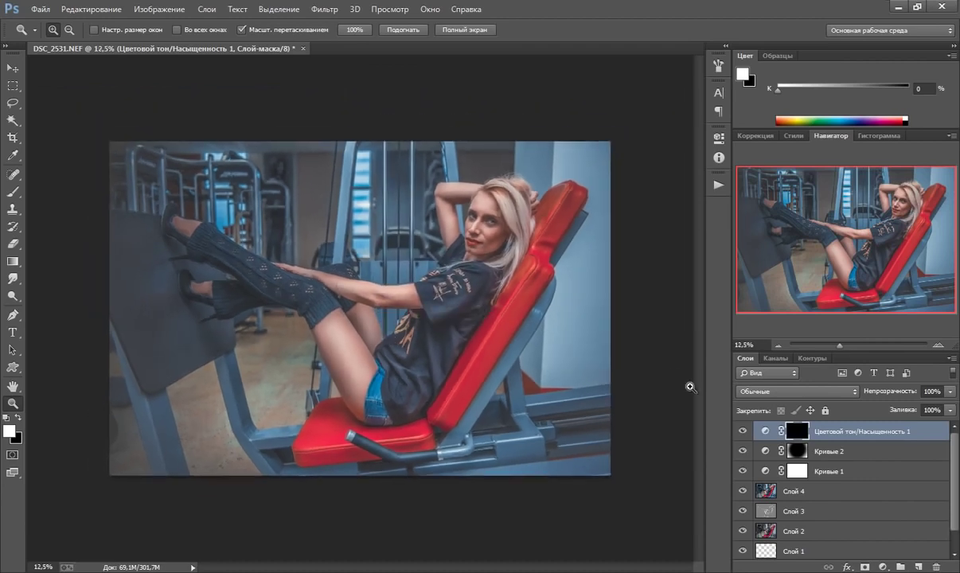
Step: Group all edit layers above Фон into Группа 1, compare it, and expand it to select Hue/Saturation
scroll(898, 446, "down", 1)
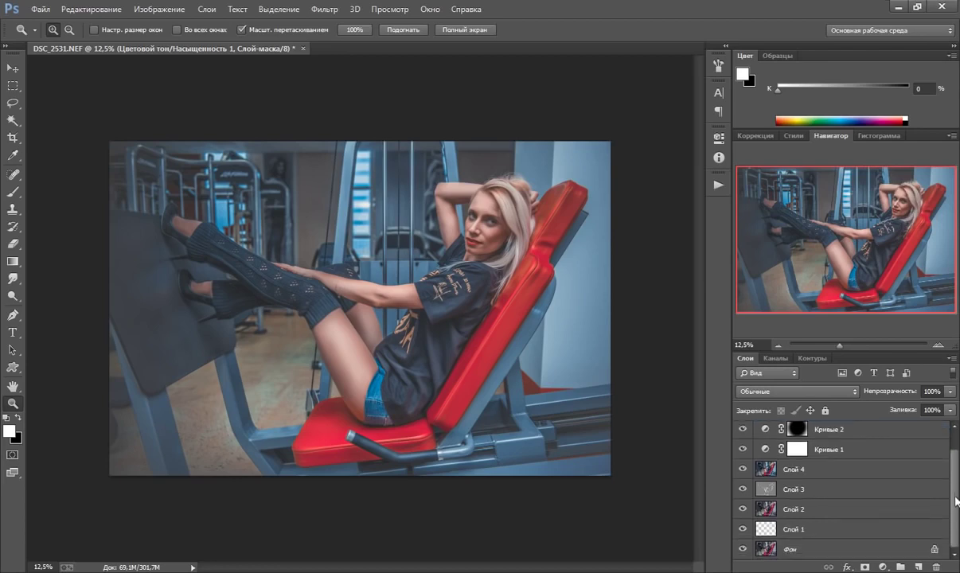
left_click(760, 528, "shift")
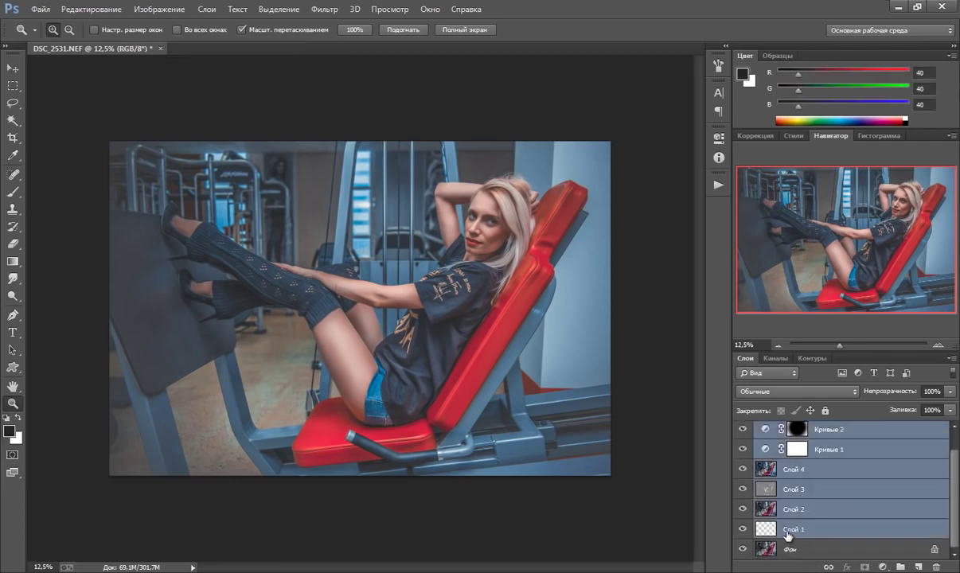
key("ctrl+g")
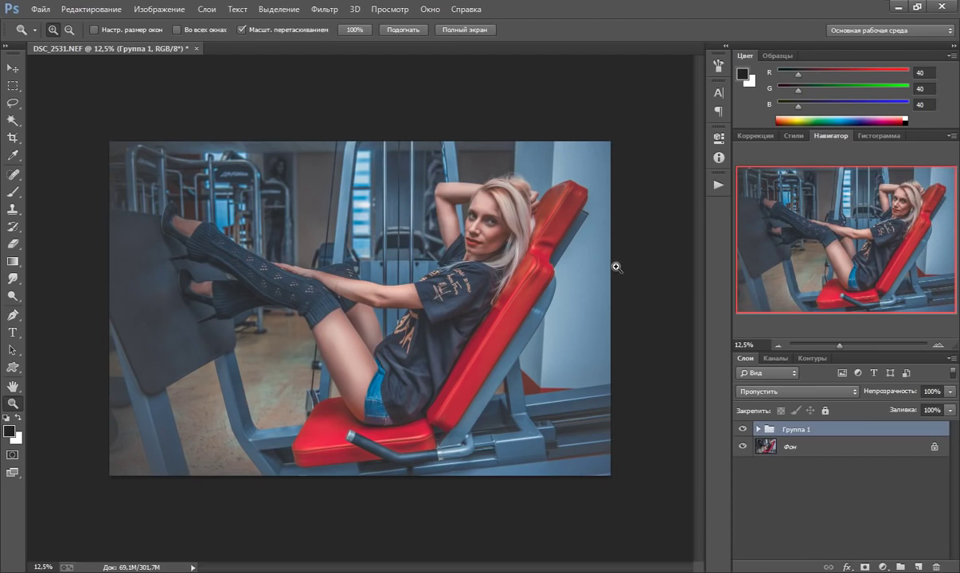
left_click(742, 429)
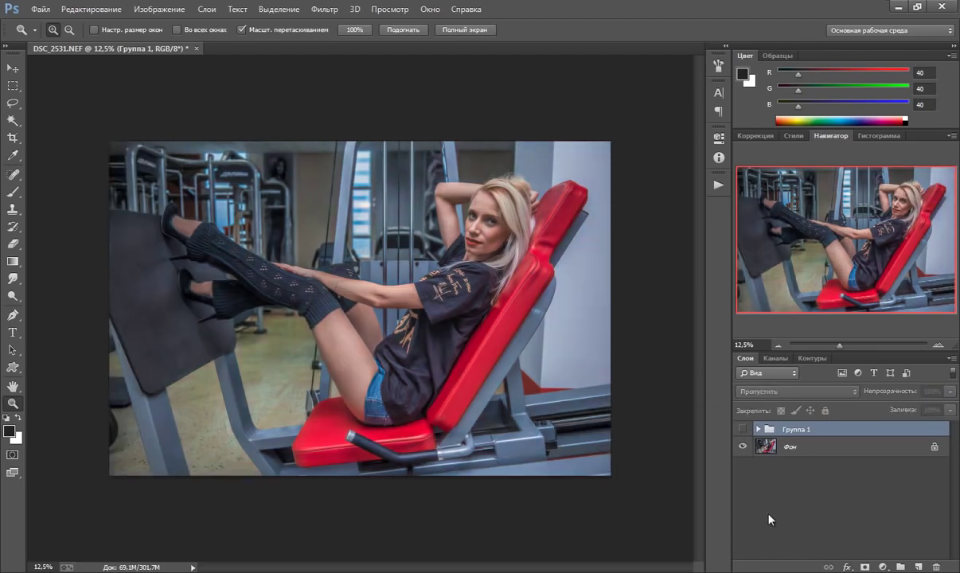
left_click(743, 430)
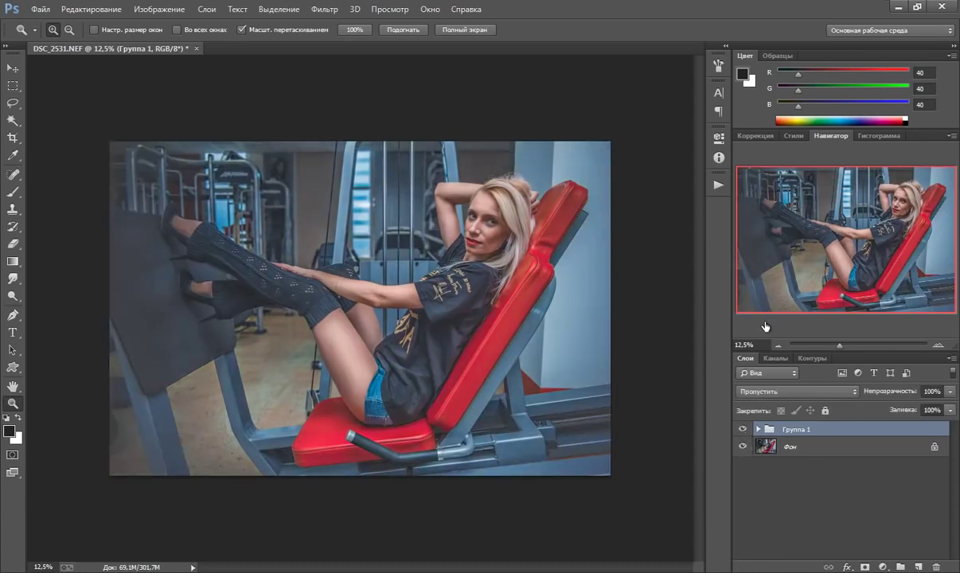
left_click(757, 430)
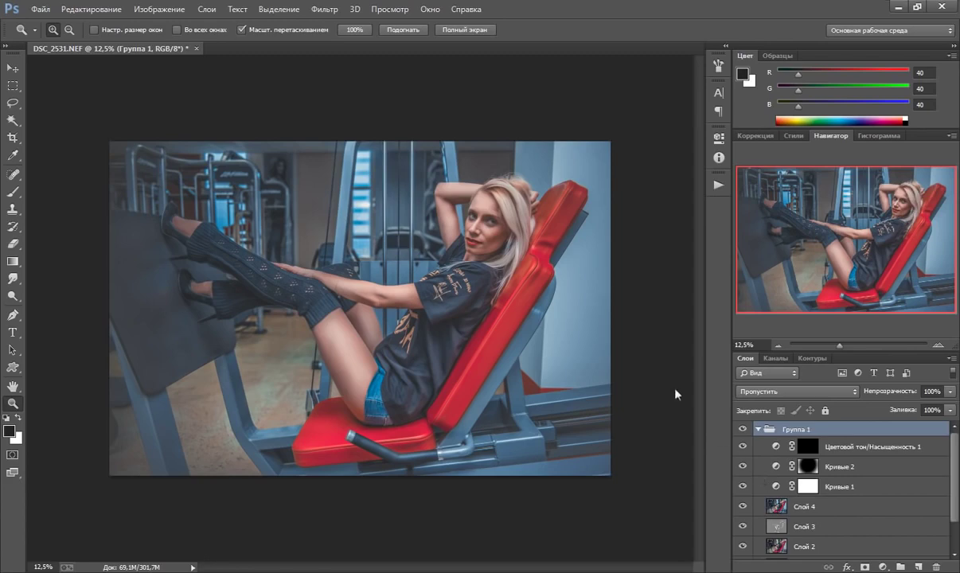
left_click(777, 447)
left_click(882, 565)
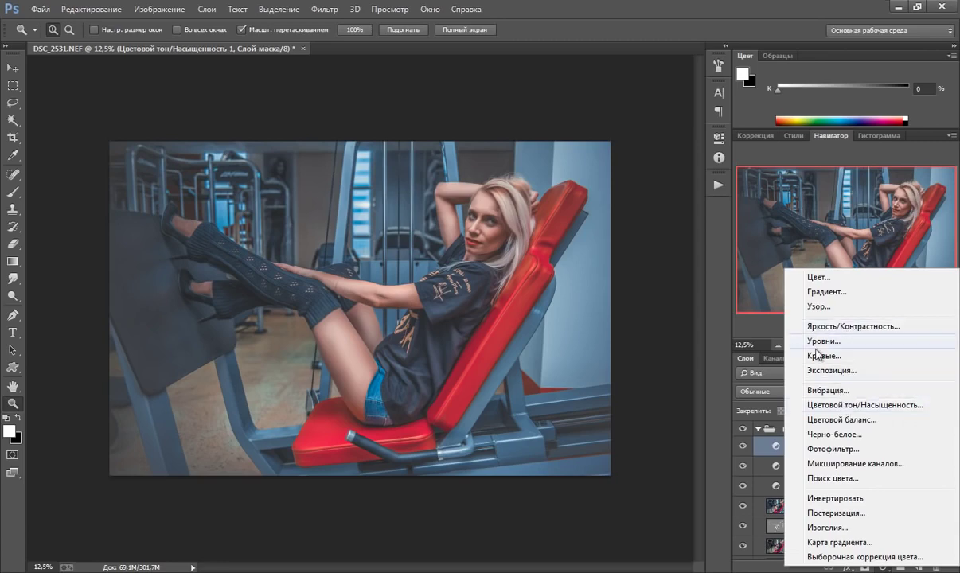
Step: Add a Вибрация 1 layer with vibrance -10 and toggle it to compare colours
left_click(799, 387)
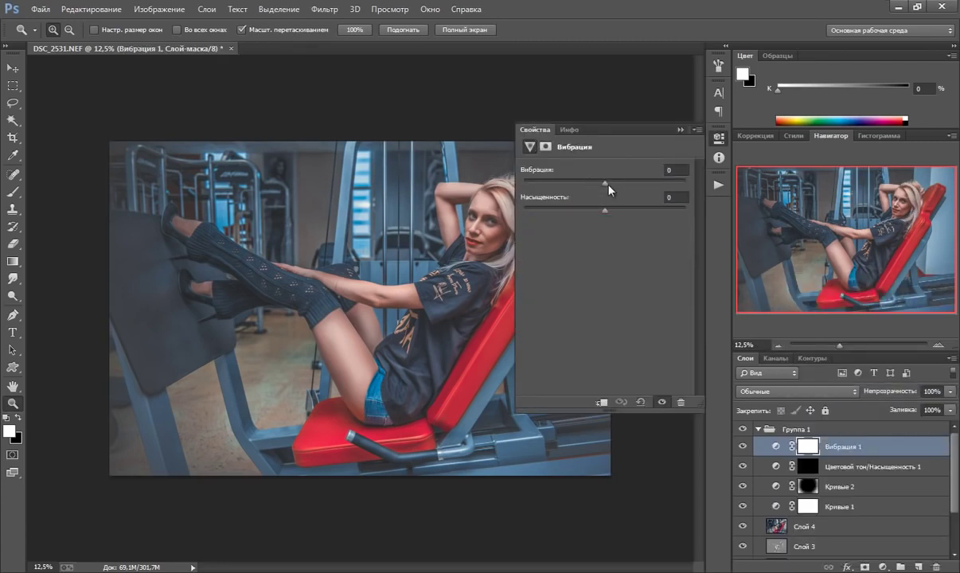
left_click_drag(603, 187, 592, 191)
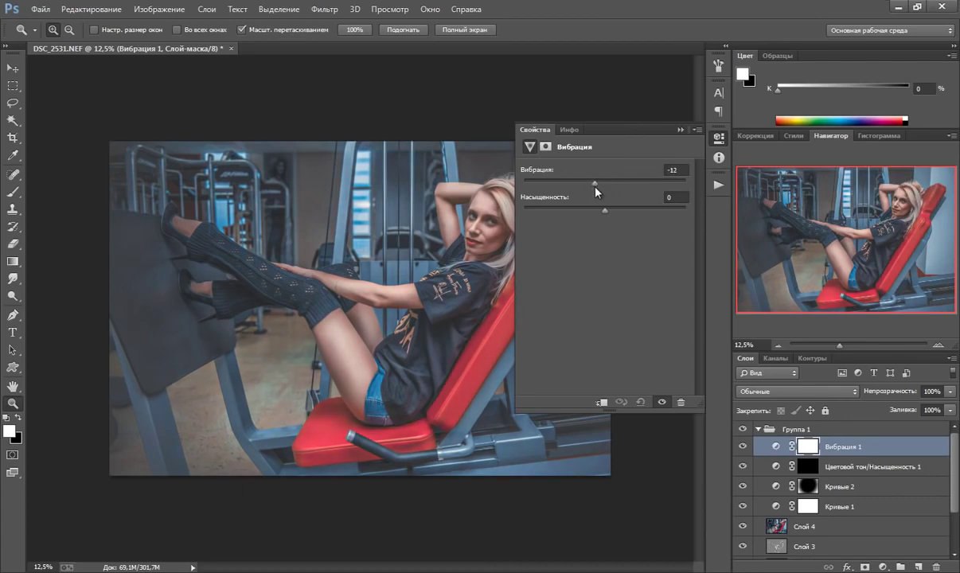
left_click(681, 129)
left_click(744, 449)
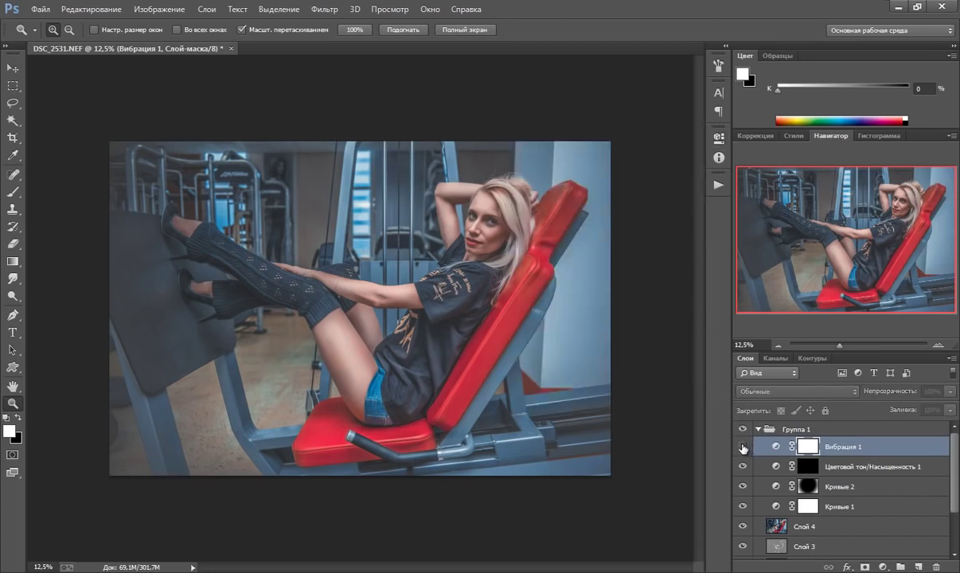
left_click(745, 449)
left_click(745, 448)
left_click(745, 448)
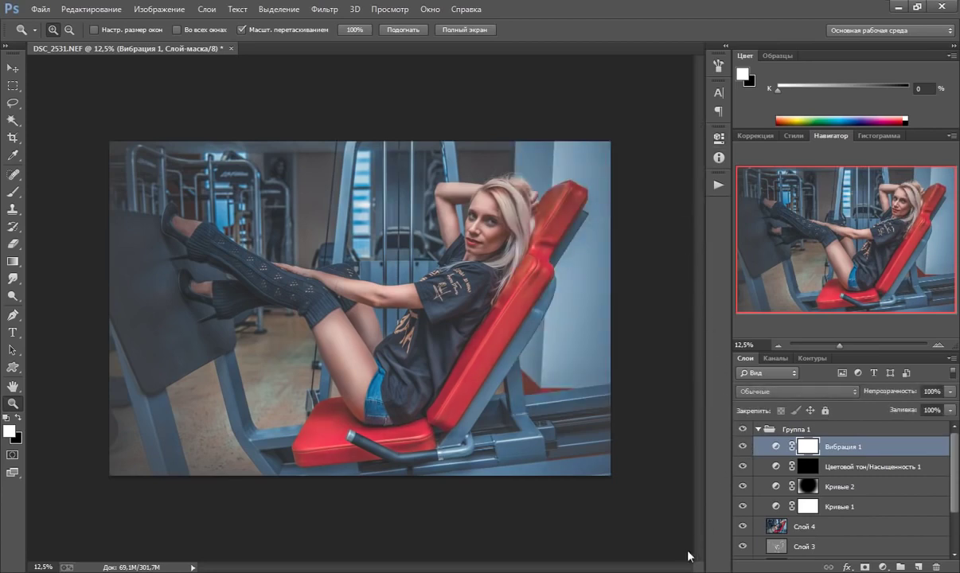
Step: Compare Вибрация 1 on and off once more, then collapse Группа 1
left_click(758, 429)
left_click(758, 430)
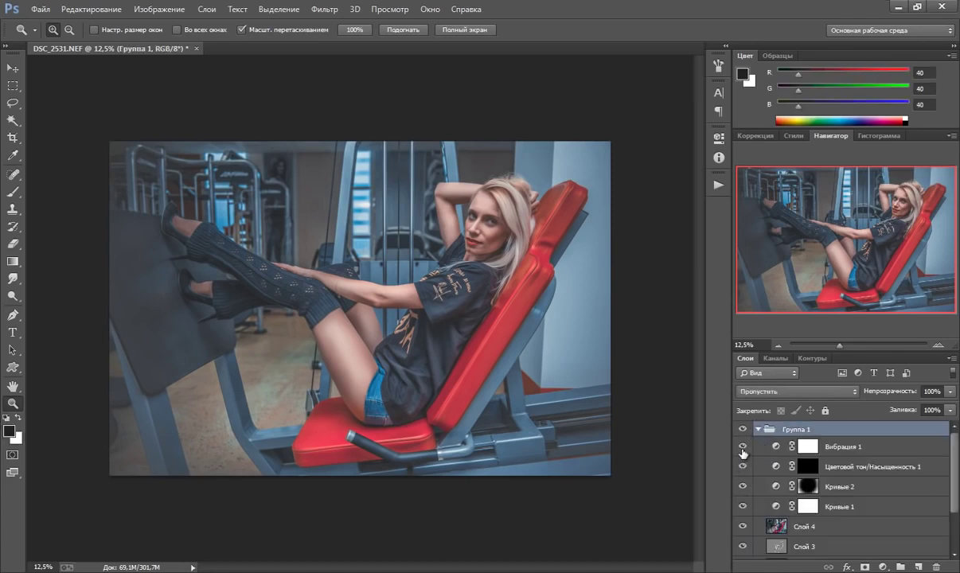
left_click(744, 449)
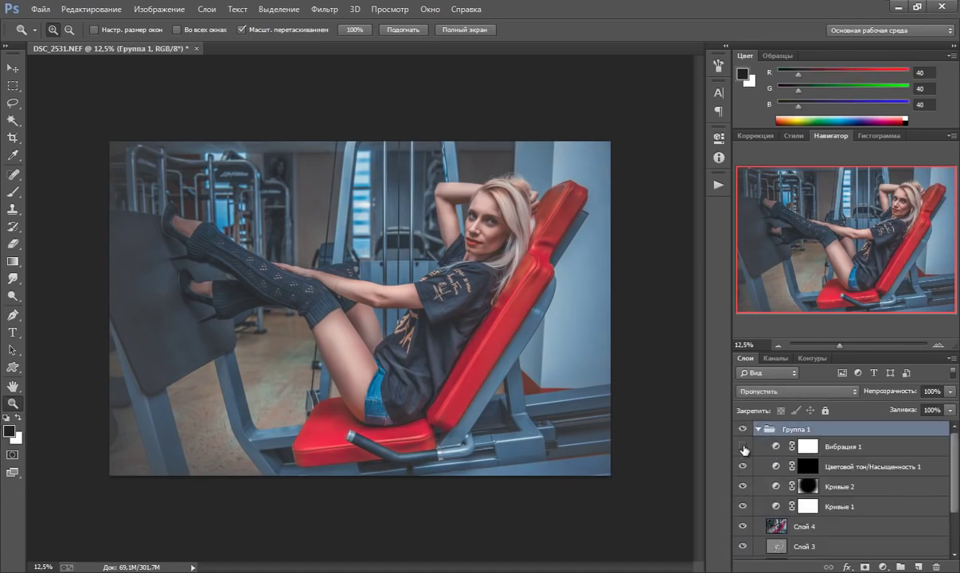
left_click(745, 448)
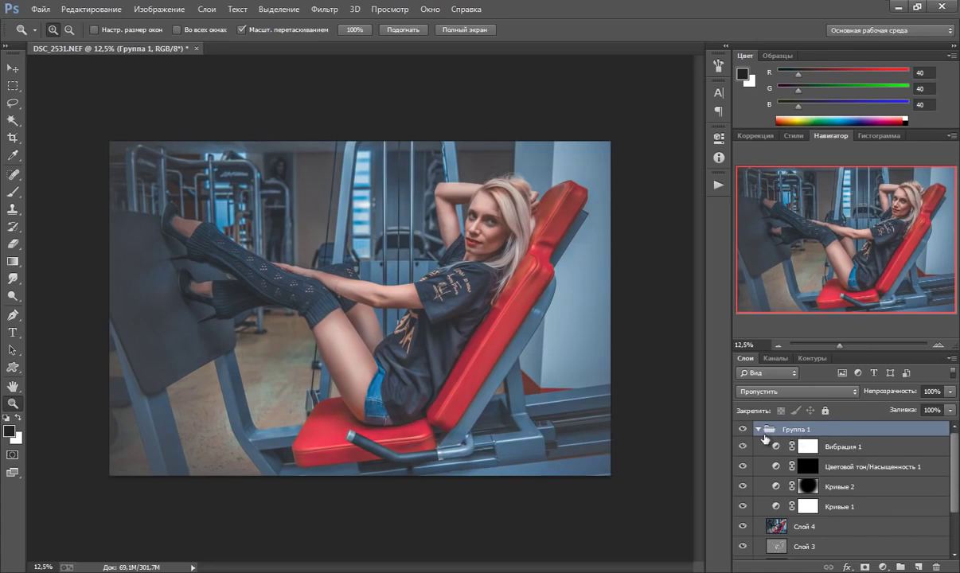
left_click(759, 430)
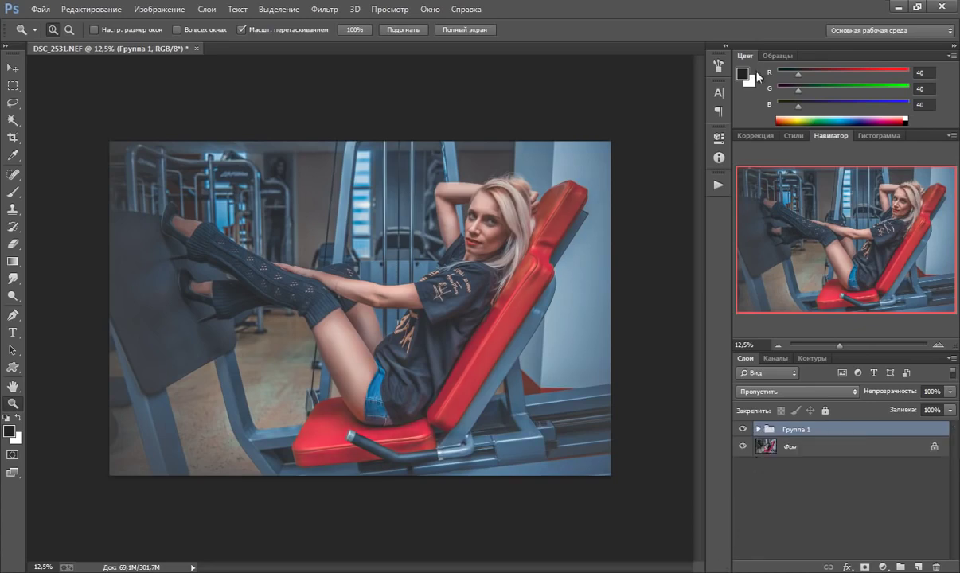